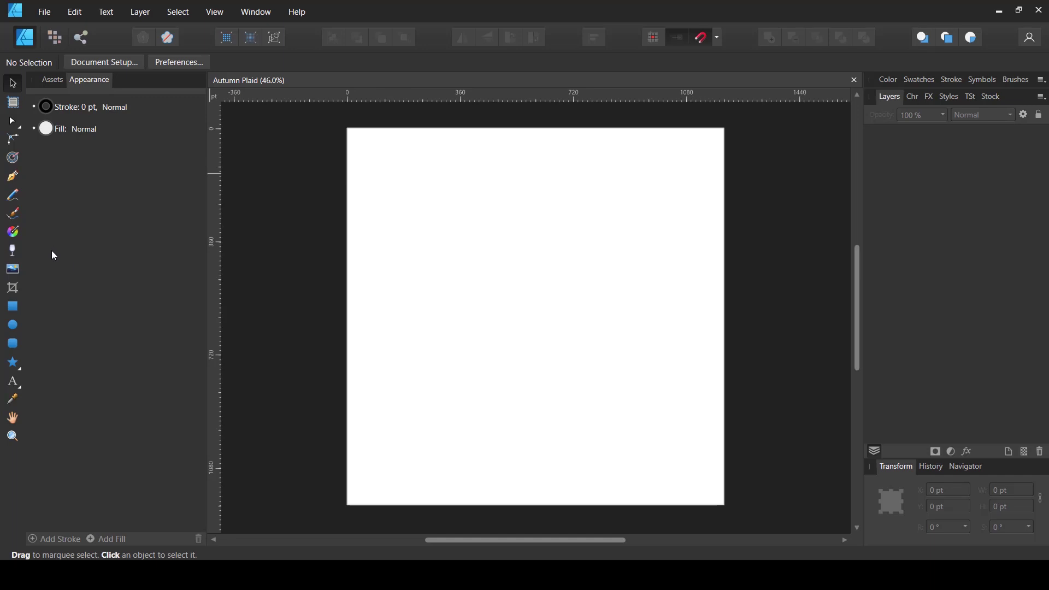
- Draw a straight diagonal line from the artboard's lower-left corner to its upper-right corner, snap the end node there, and view the snapping settings
left_click(12, 178)
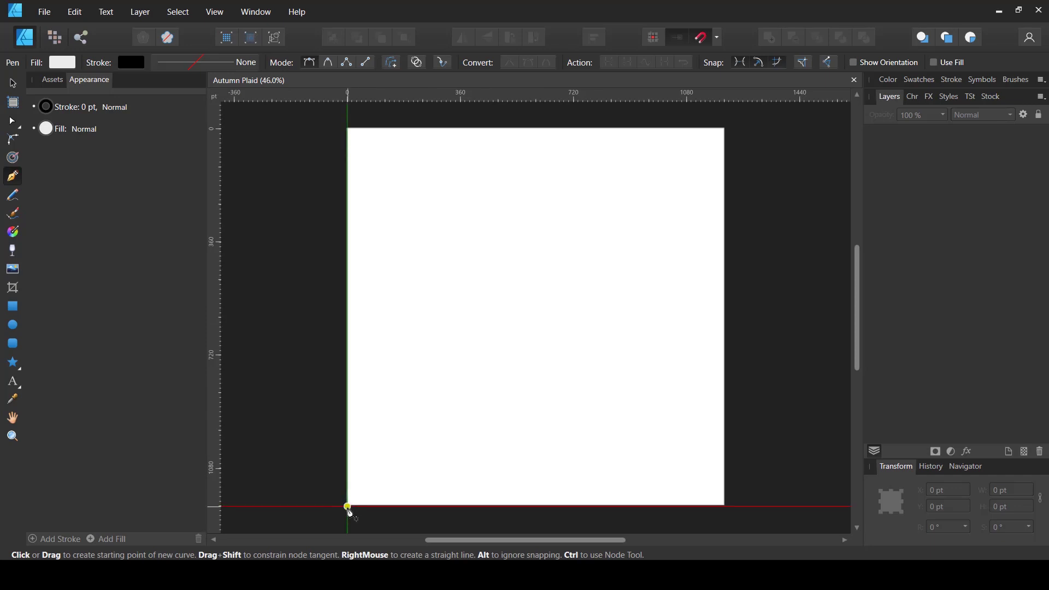
left_click(348, 508)
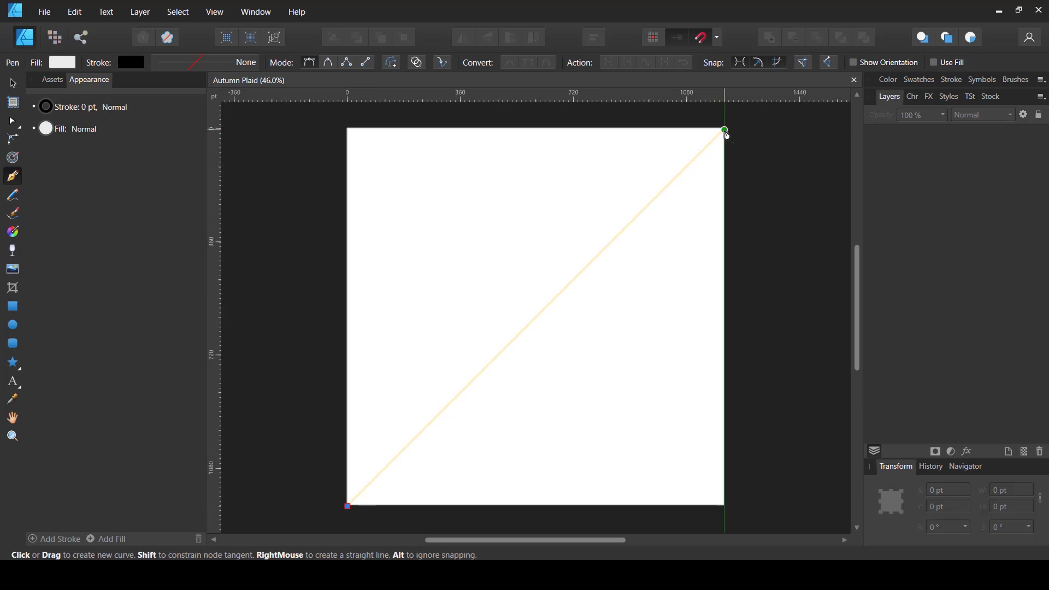
left_click(725, 129)
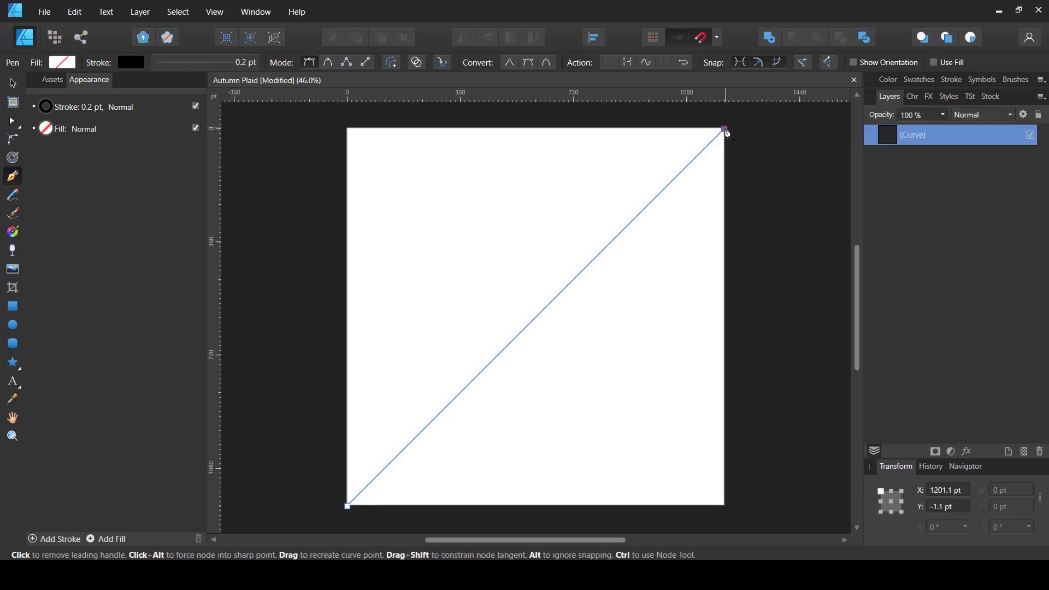
key("a")
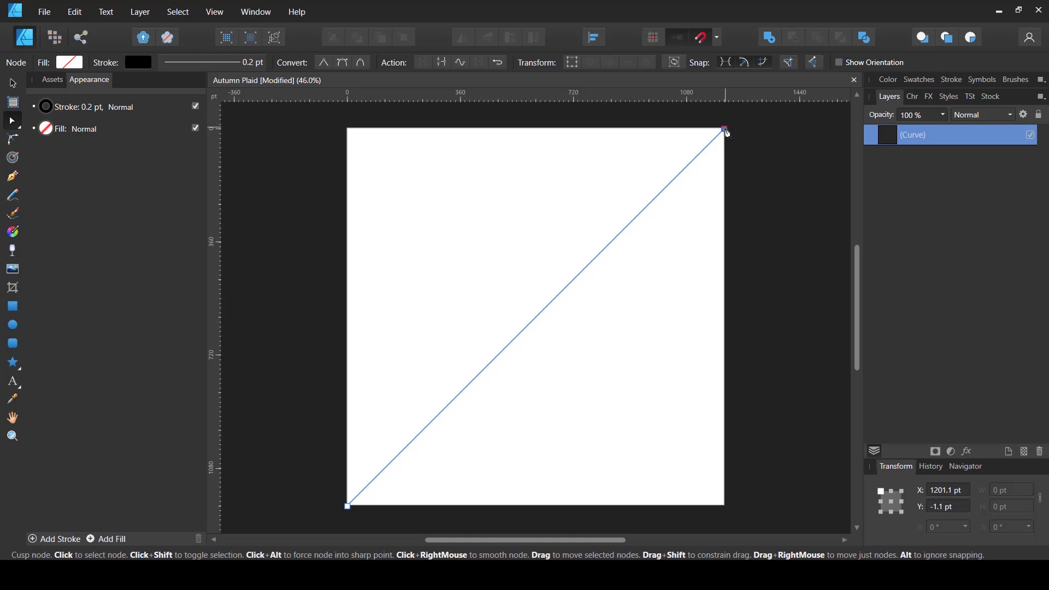
mouse_move(727, 131)
left_mouse_down()
mouse_move(731, 155)
mouse_move(748, 148)
mouse_move(727, 131)
left_mouse_up()
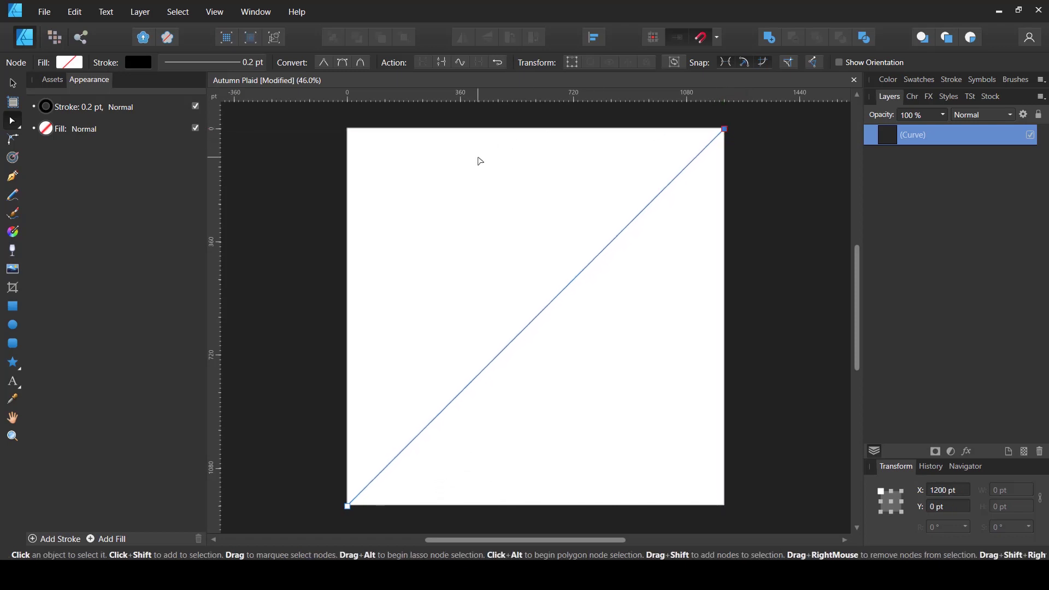
left_click(719, 38)
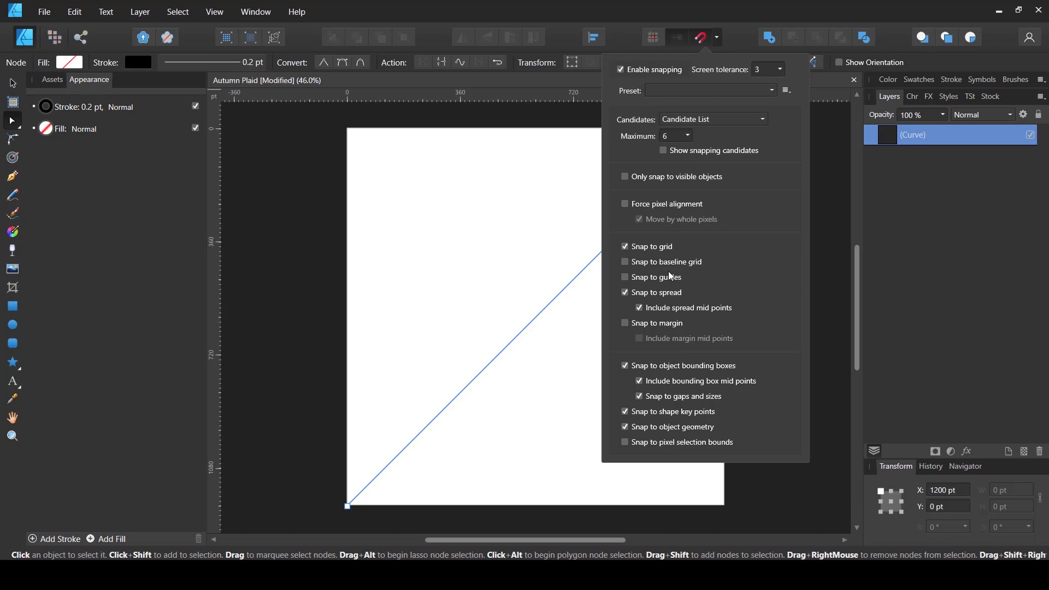
left_click(730, 23)
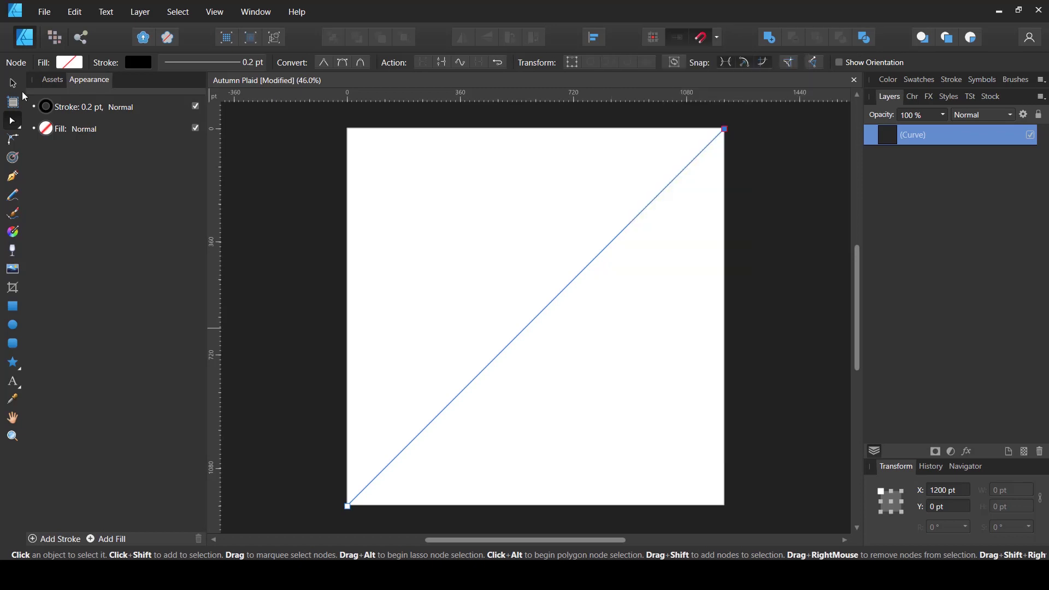
- Set the diagonal line's stroke width to 8 pt and deselect it
left_click(193, 65)
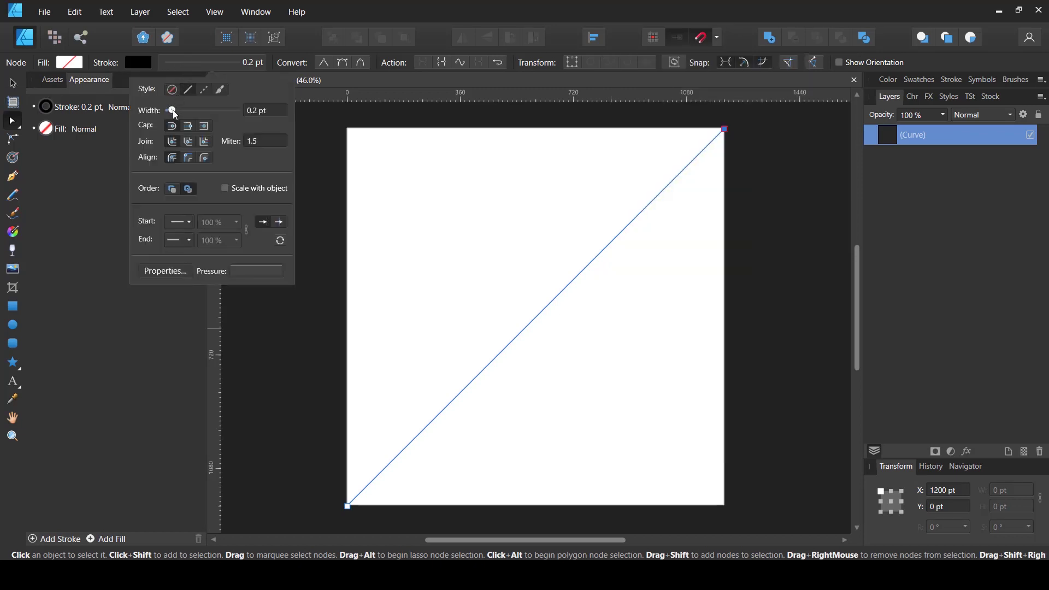
left_click_drag(173, 110, 182, 110)
left_click(264, 109)
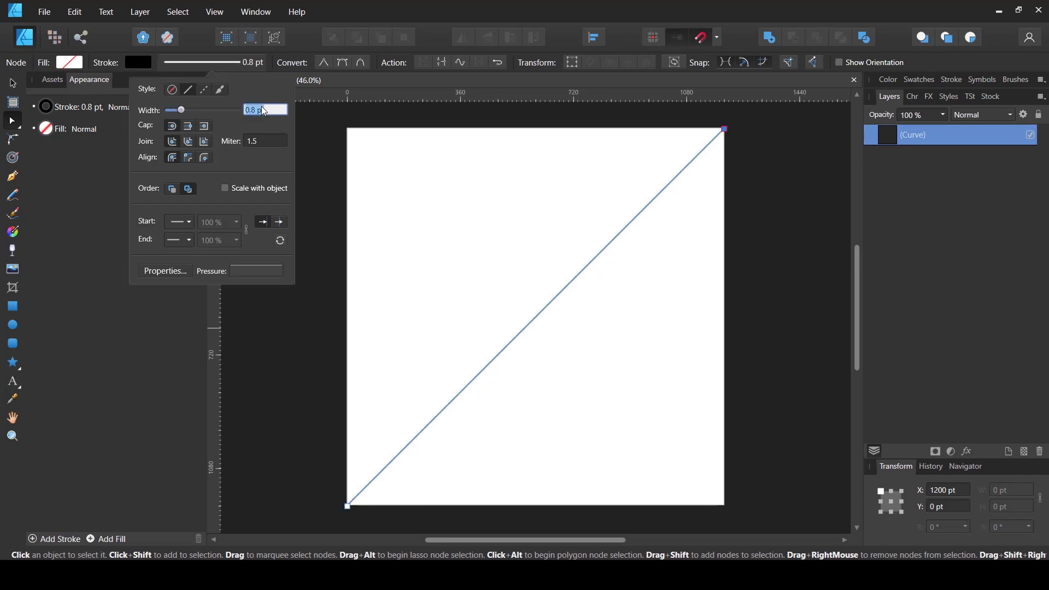
type("8")
key("Return")
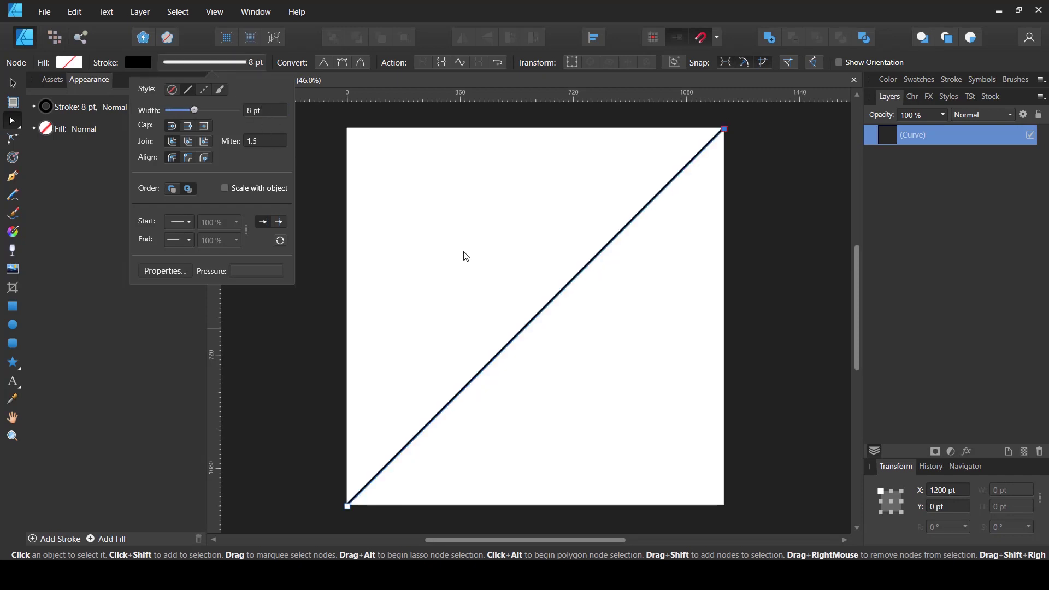
left_click(329, 243)
- Select the diagonal line and lengthen it equally past both artboard corners to about 1781 pt, keeping its 45° angle
left_click(21, 86)
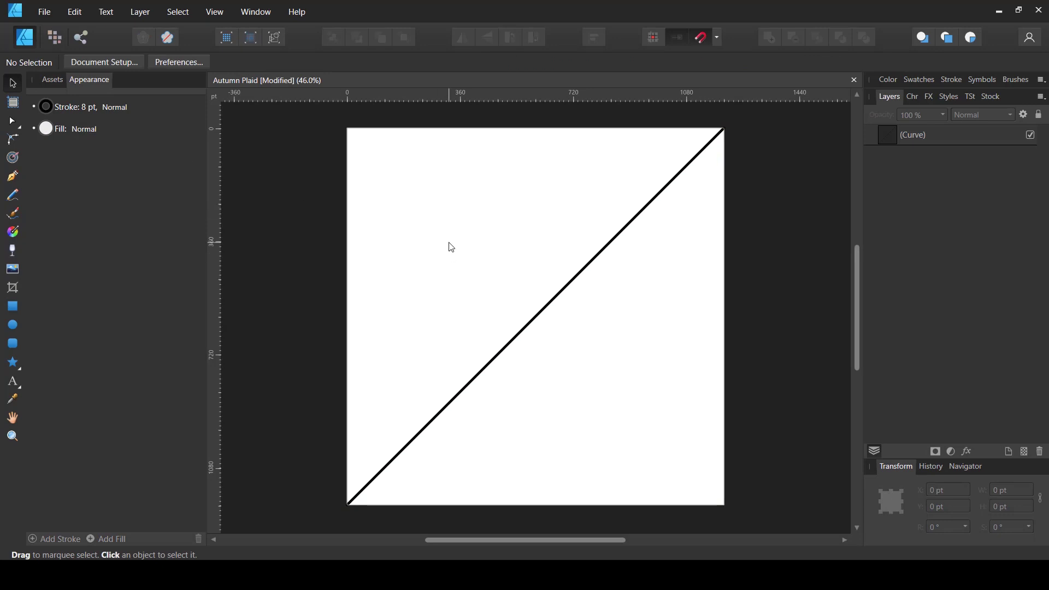
left_click_drag(522, 282, 633, 343)
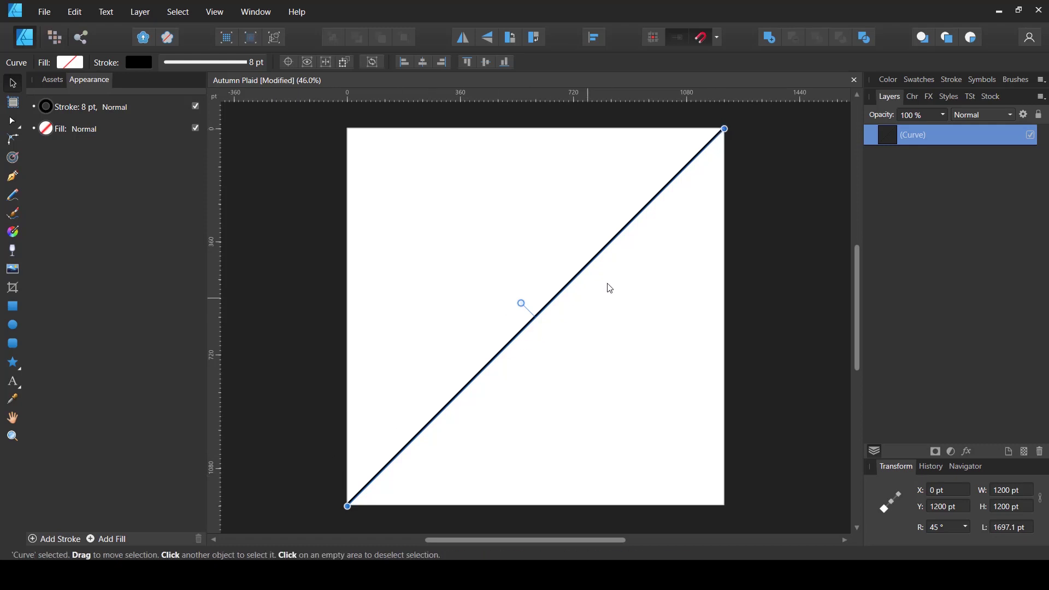
left_click_drag(735, 123, 734, 120)
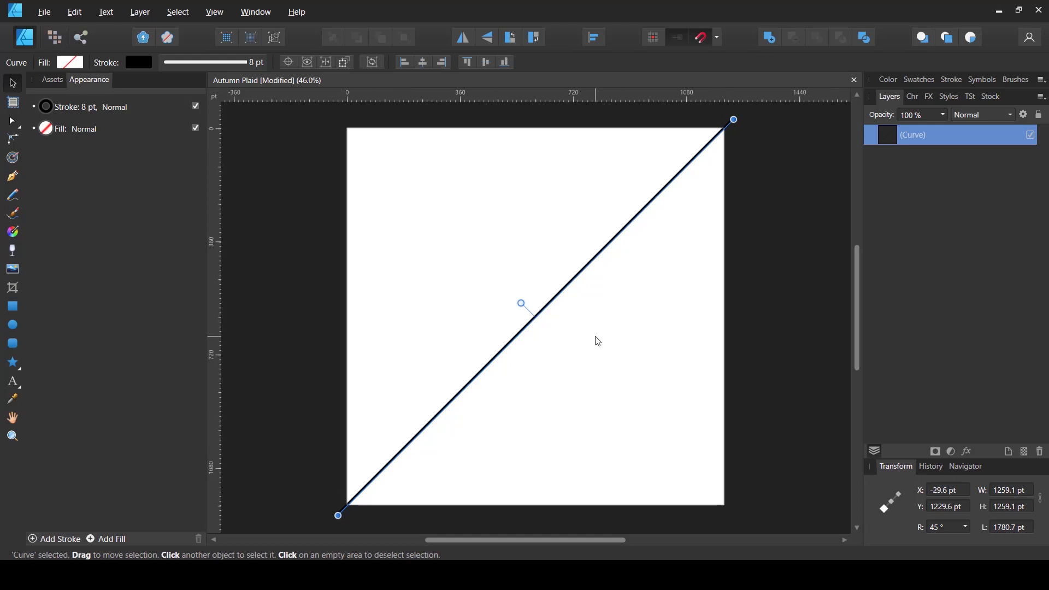
- Move the diagonal line so that its midpoint snaps to the artboard's upper-left corner
left_click(492, 284)
left_click(540, 315)
left_click_drag(525, 326, 351, 134)
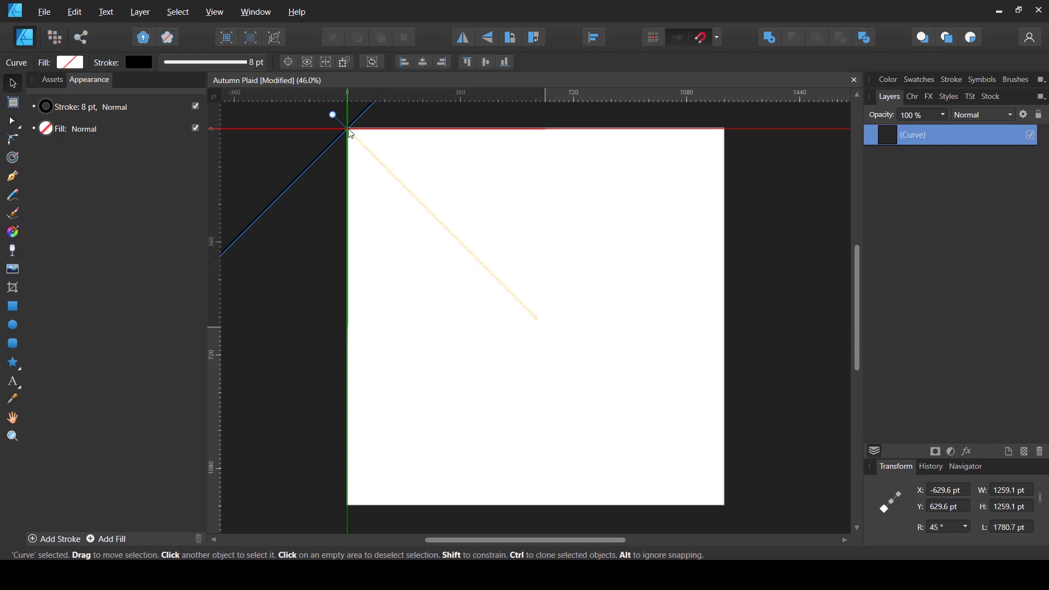
left_click_drag(351, 134, 351, 133)
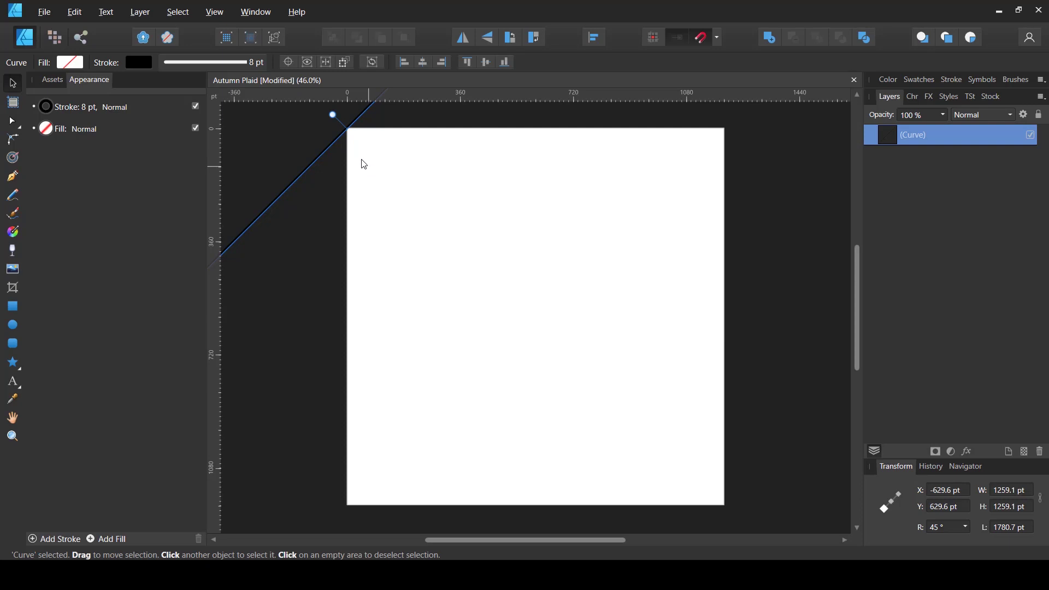
- Duplicate the diagonal line and offset the copy about 7 pt right and down, leaving a narrow gap between the two stripes
scroll(335, 129, "up", 5)
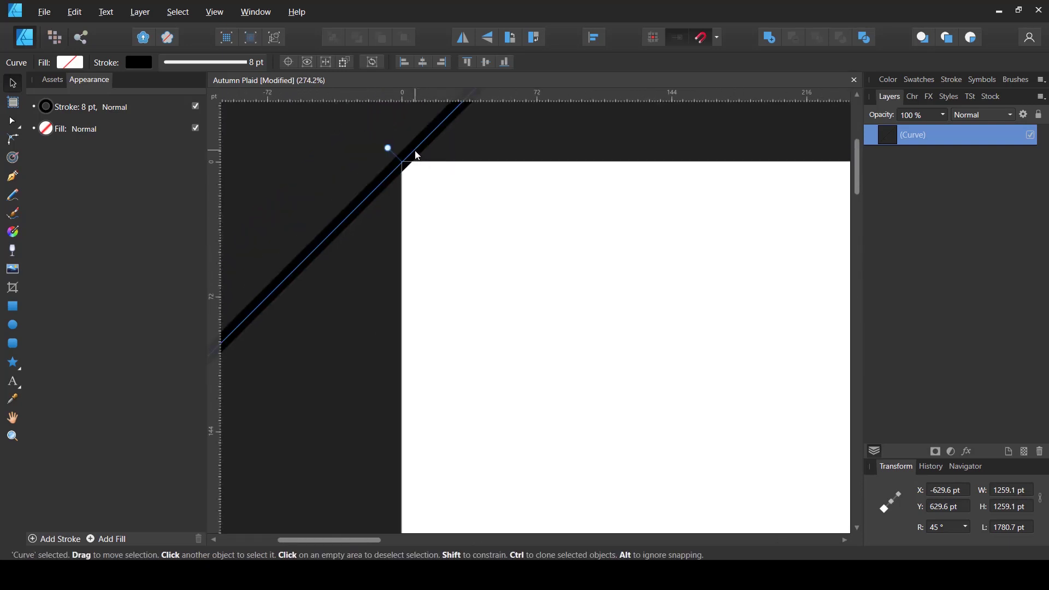
key("ctrl+j")
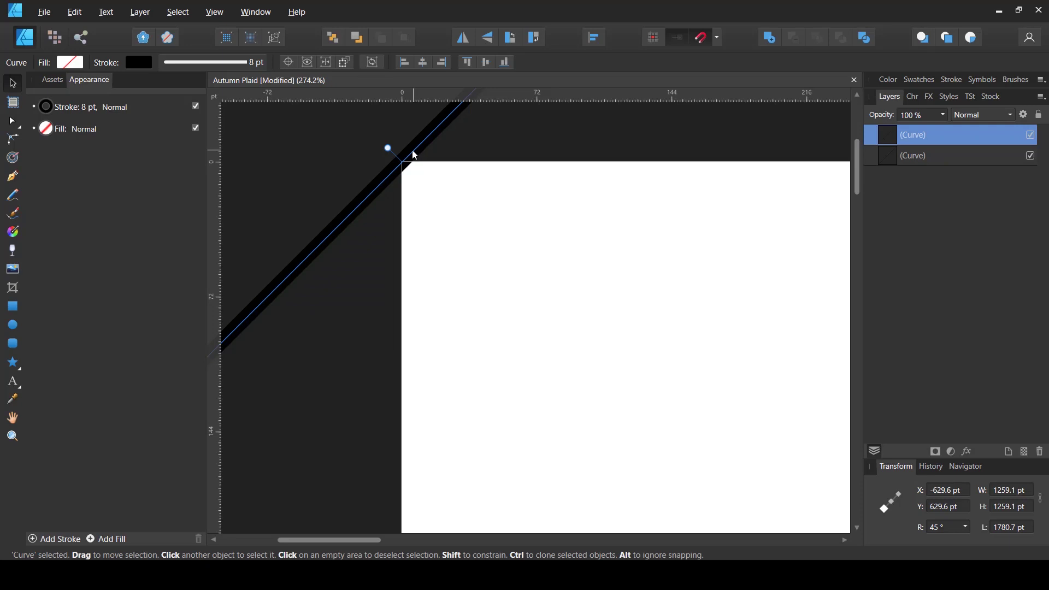
left_click_drag(420, 161, 426, 170)
scroll(426, 171, "up", 5)
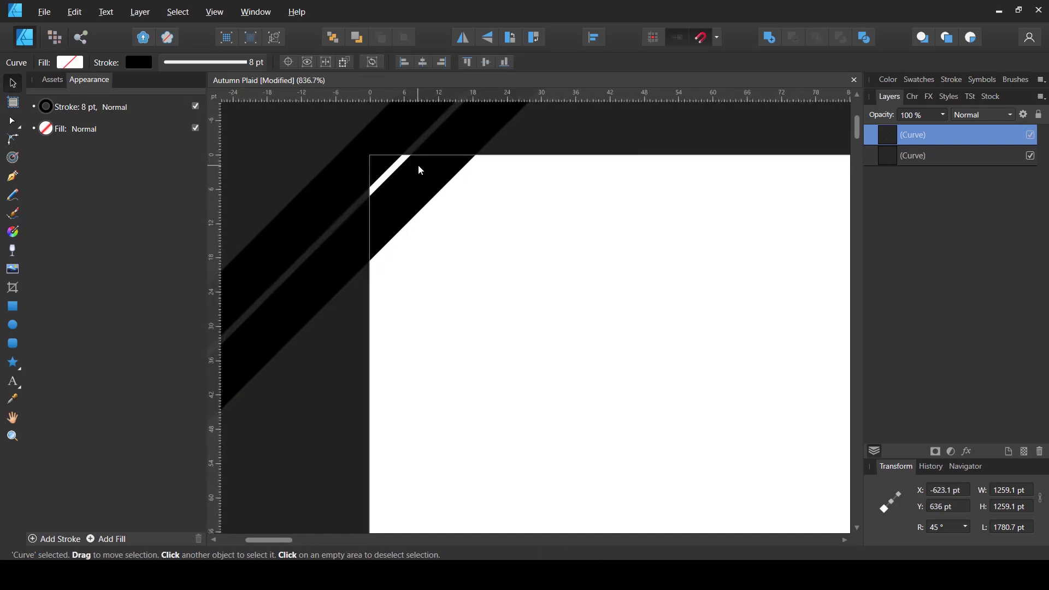
left_click_drag(433, 173, 433, 174)
left_click(496, 230)
- Recolour the duplicated line's stroke purple with HSL sliders, using hue 250 and saturation 57 and a raised lightness
scroll(464, 223, "down", 5)
left_click(448, 221)
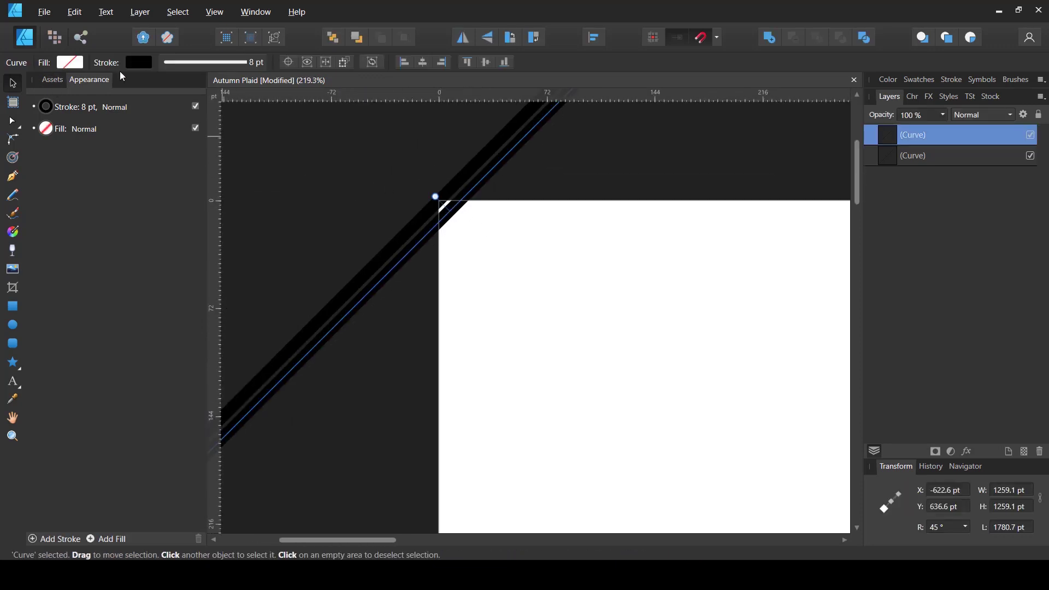
left_click(141, 62)
left_click(49, 87)
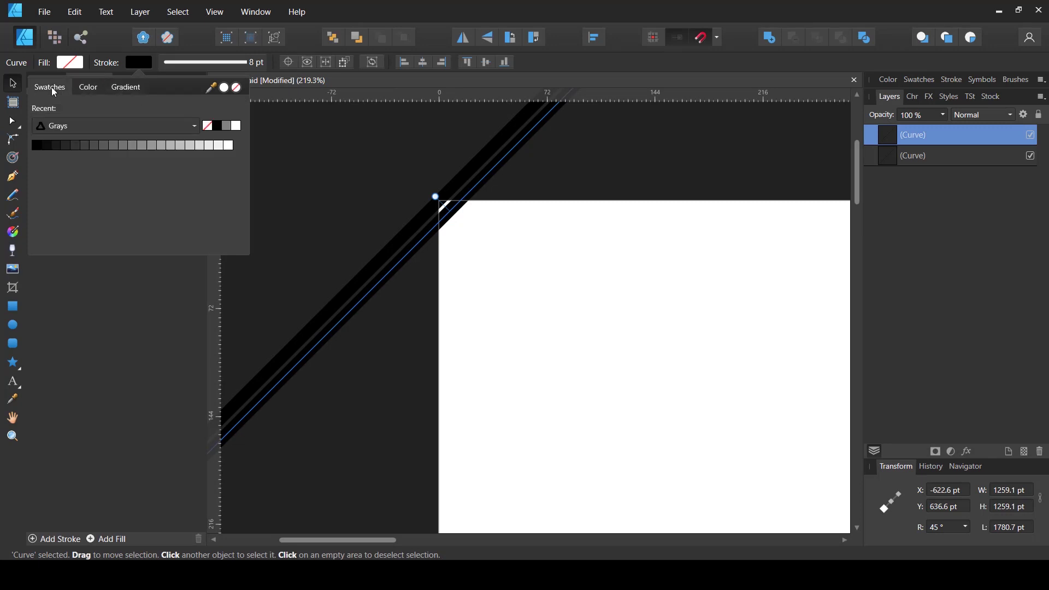
left_click(88, 87)
left_click(103, 109)
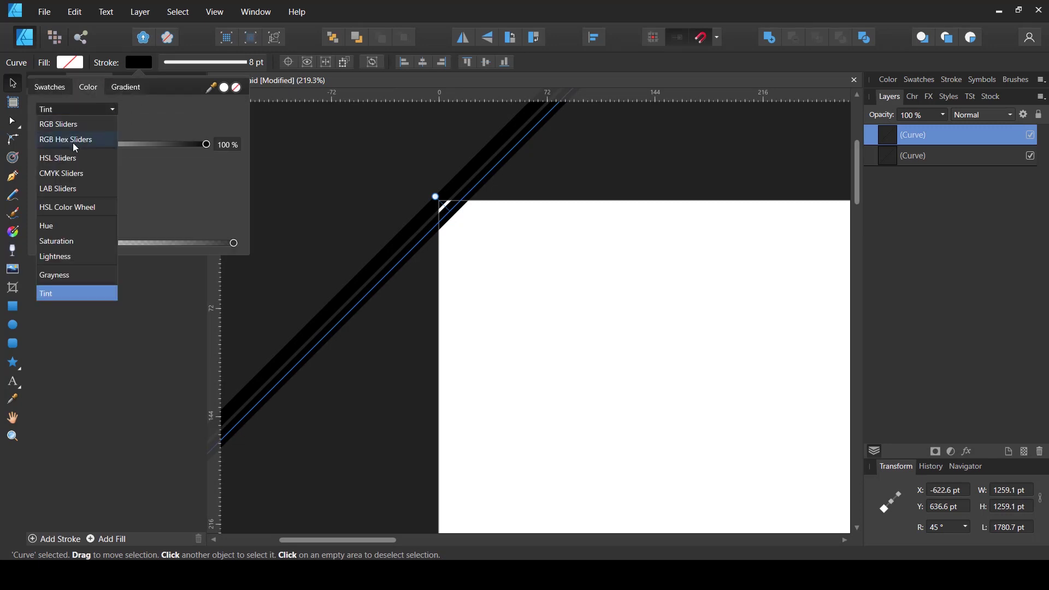
left_click(69, 159)
left_click(147, 129)
left_click(140, 146)
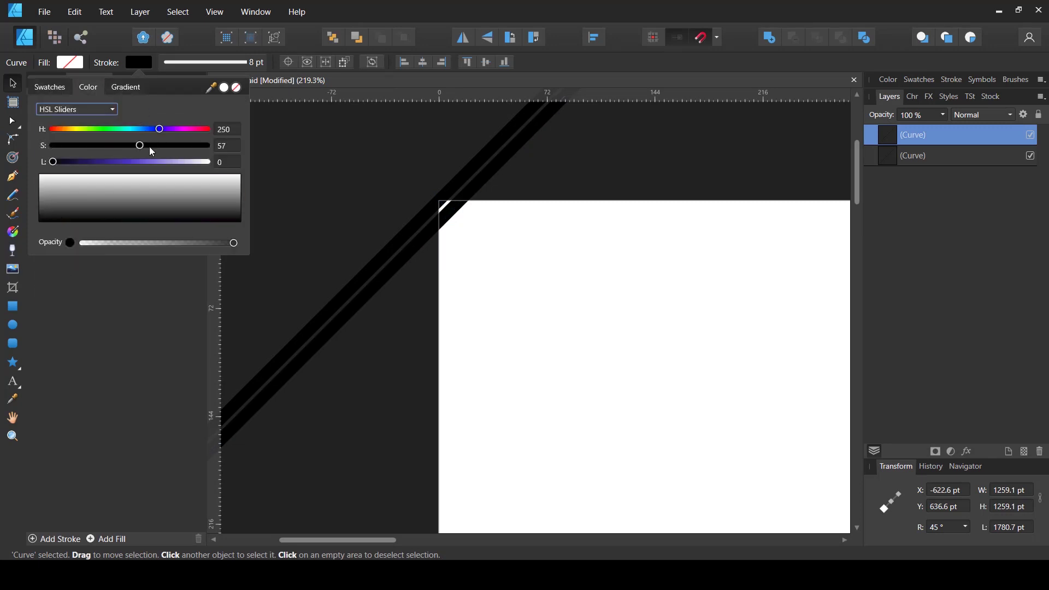
left_click(136, 162)
left_click_drag(137, 162, 124, 162)
left_click(539, 253)
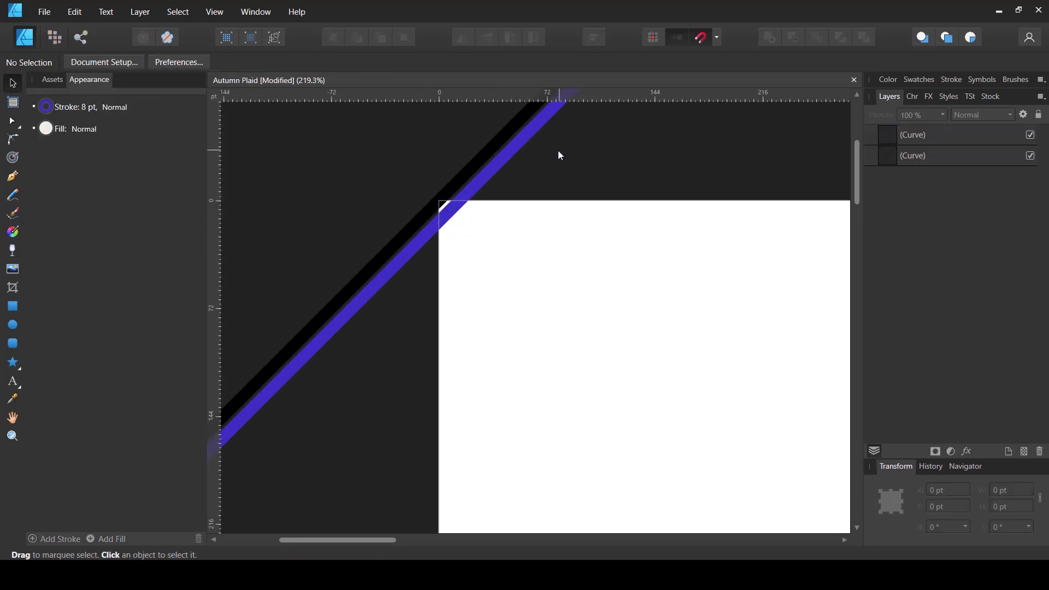
- Duplicate the black line and place the copy beyond the purple stripe, about 14 pt right and down, with a matching gap
scroll(504, 186, "up", 2)
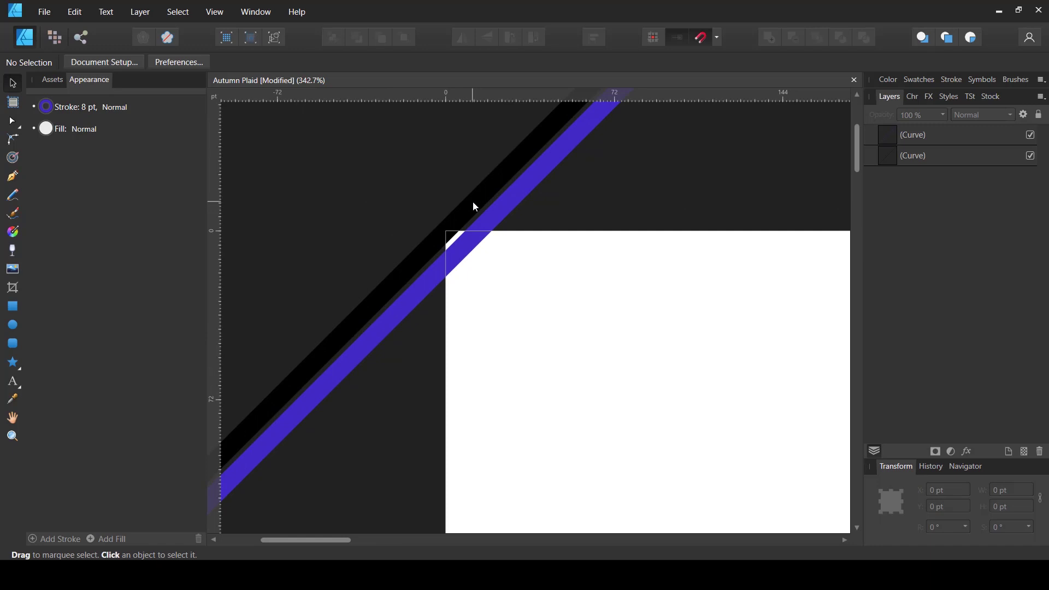
left_click(471, 208)
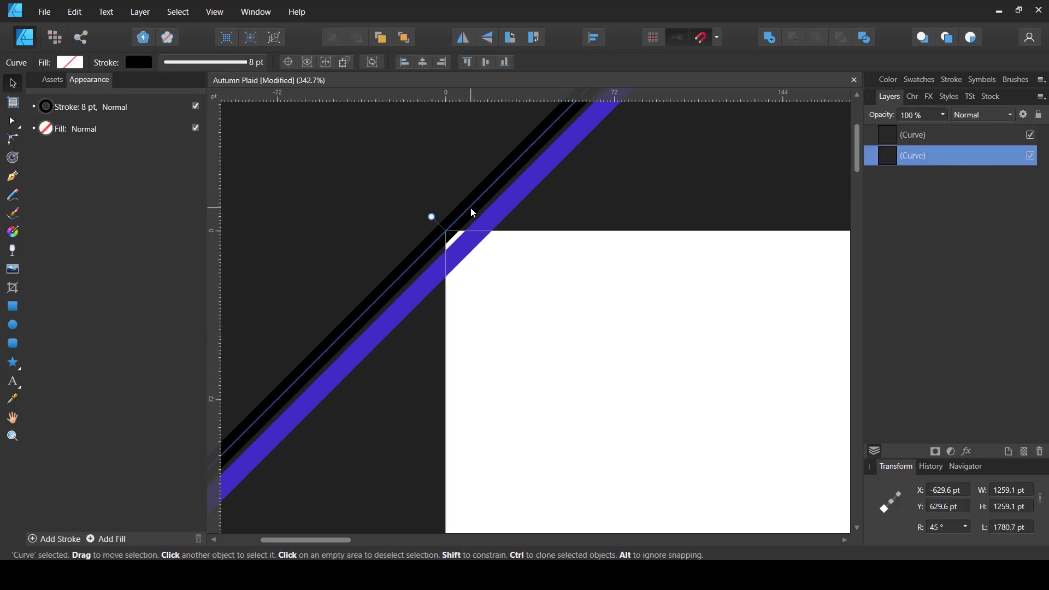
key("ctrl+j")
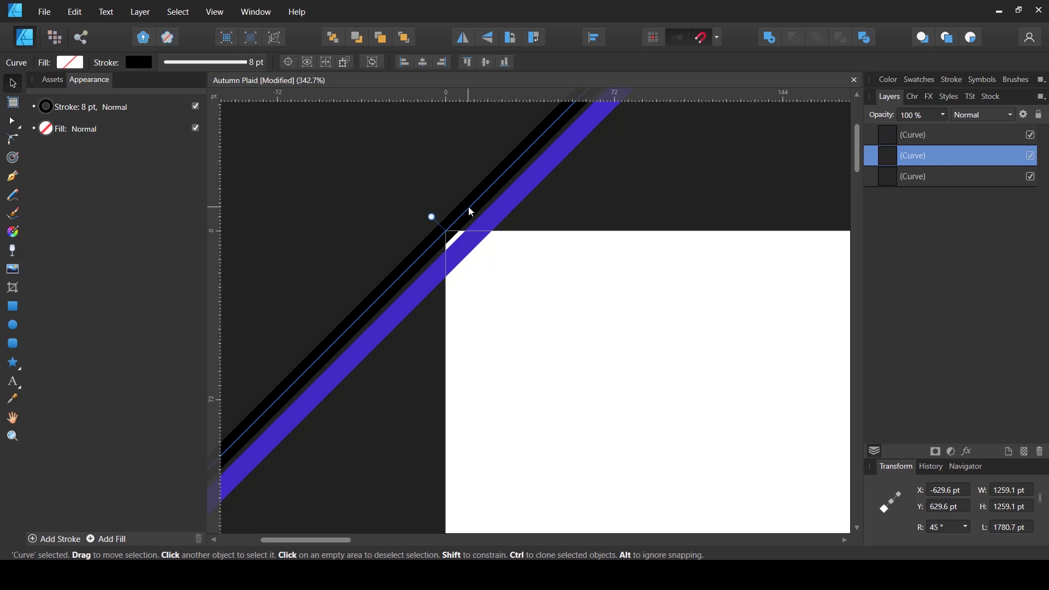
left_click_drag(472, 211, 499, 241)
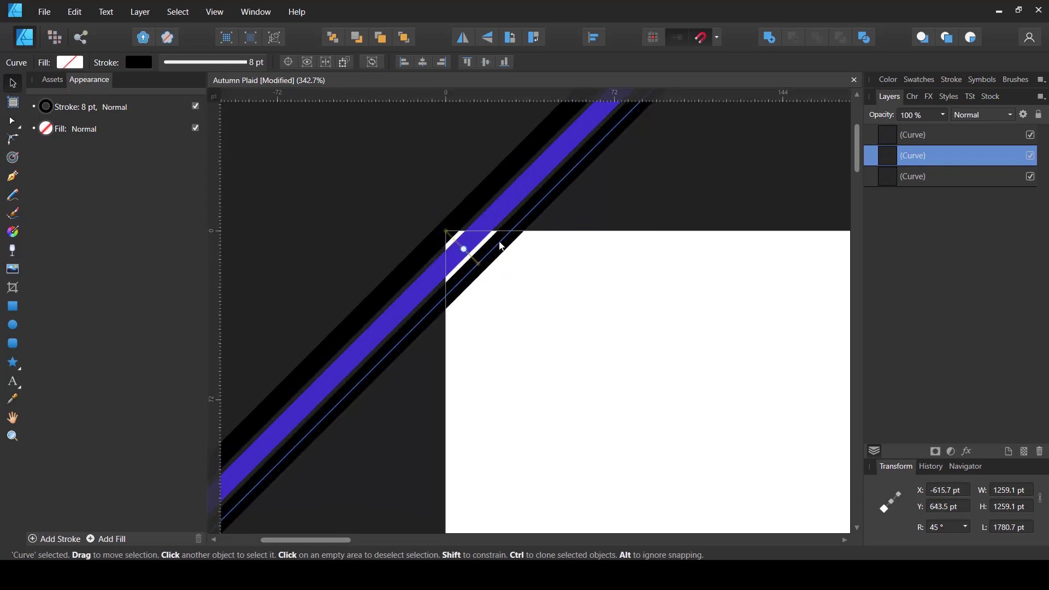
scroll(502, 246, "up", 5)
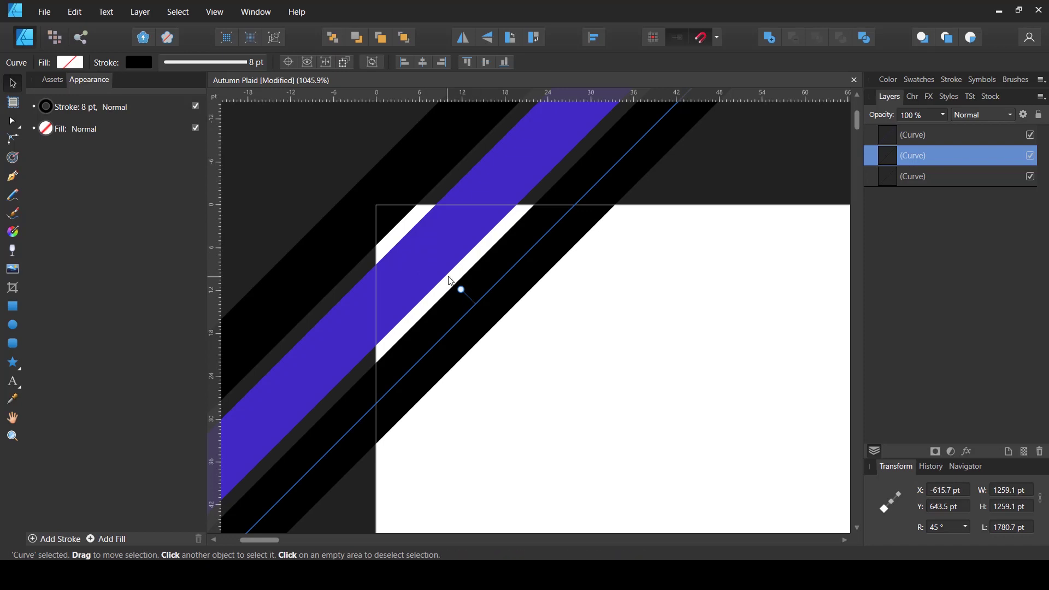
- Duplicate the selected black diagonal stripe repeatedly at the same offset until the stripes cover the whole artboard past its lower-right corner
scroll(460, 276, "down", 10)
scroll(473, 279, "down", 2)
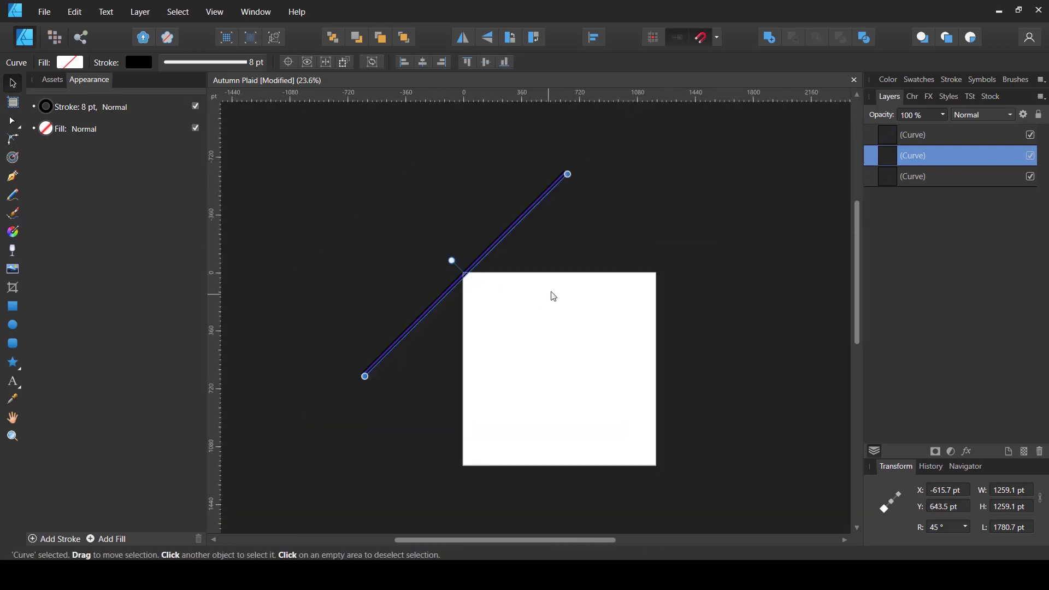
scroll(553, 296, "right", 1)
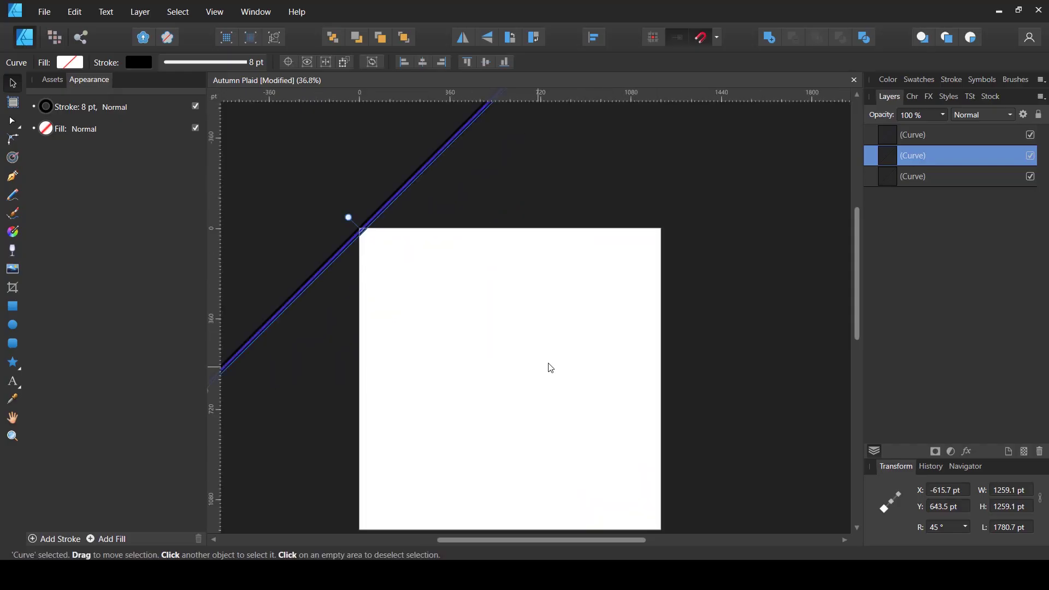
scroll(551, 368, "down", 1)
scroll(559, 363, "up", 1)
key("ctrl+j")
key("ctrl+j")
key("ctrl+j")
key("ctrl+j")
key("ctrl+j")
key("ctrl+j")
key("ctrl+j")
key("ctrl+j")
key("ctrl+j")
key("ctrl+j")
key("ctrl+j")
key("ctrl+j")
key("ctrl+j")
key("ctrl+j")
key("ctrl+j")
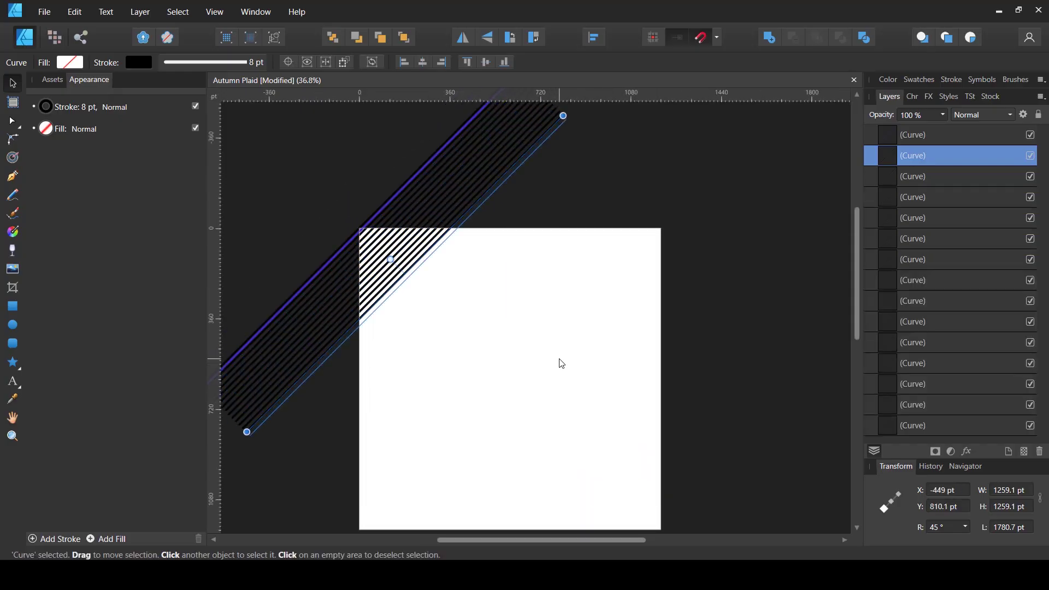
key("ctrl+j")
key("ctrl+j")
key("ctrl+j")
key("ctrl+j")
key("ctrl+j")
key("ctrl+j")
key("ctrl+j")
key("ctrl+j")
key("ctrl+j")
key("ctrl+j")
key("ctrl+j")
key("ctrl+j")
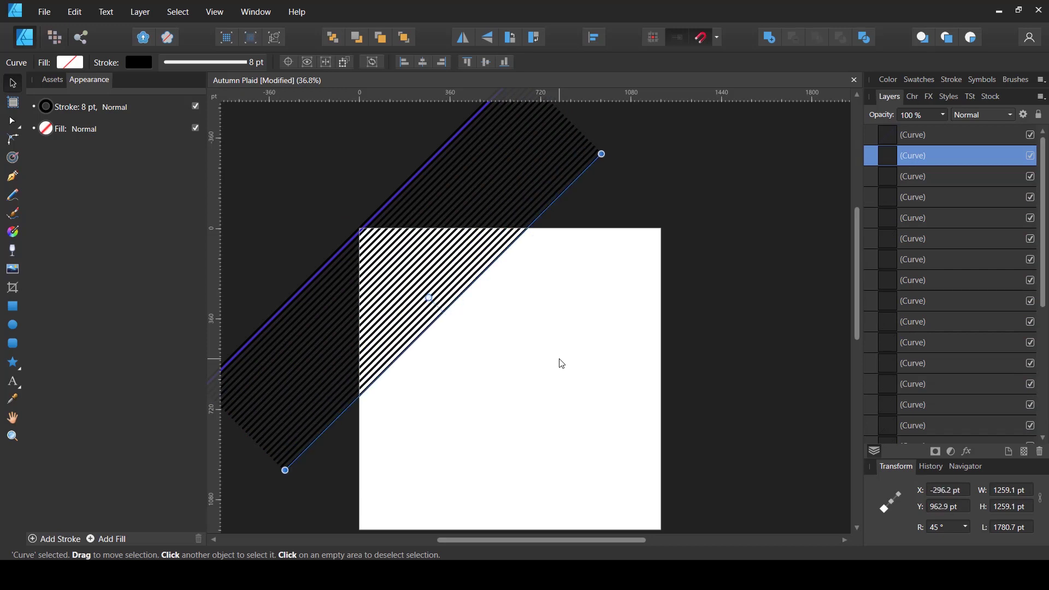
key("ctrl+j")
key("ctrl+j")
key("ctrl+j")
key("ctrl+j")
key("ctrl+j")
key("ctrl+j")
key("ctrl+j")
key("ctrl+j")
key("ctrl+j")
key("ctrl+j")
key("ctrl+j")
key("ctrl+j")
key("ctrl+j")
key("ctrl+j")
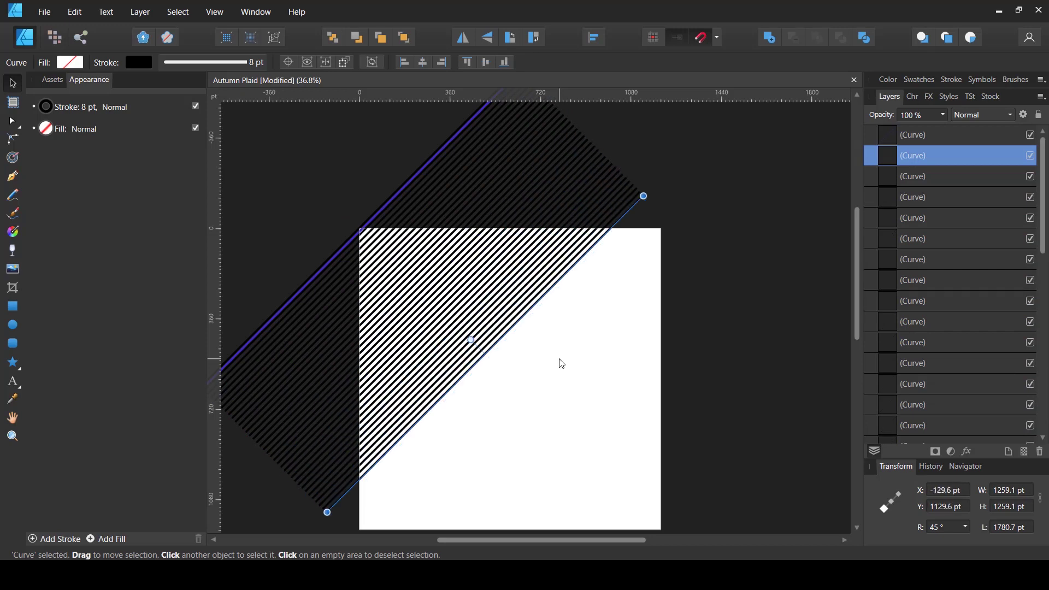
key("ctrl+j")
key("ctrl+j")
key("ctrl+j")
key("ctrl+j")
key("ctrl+j")
key("ctrl+j")
key("ctrl+j")
key("ctrl+j")
key("ctrl+j")
key("ctrl+j")
key("ctrl+j")
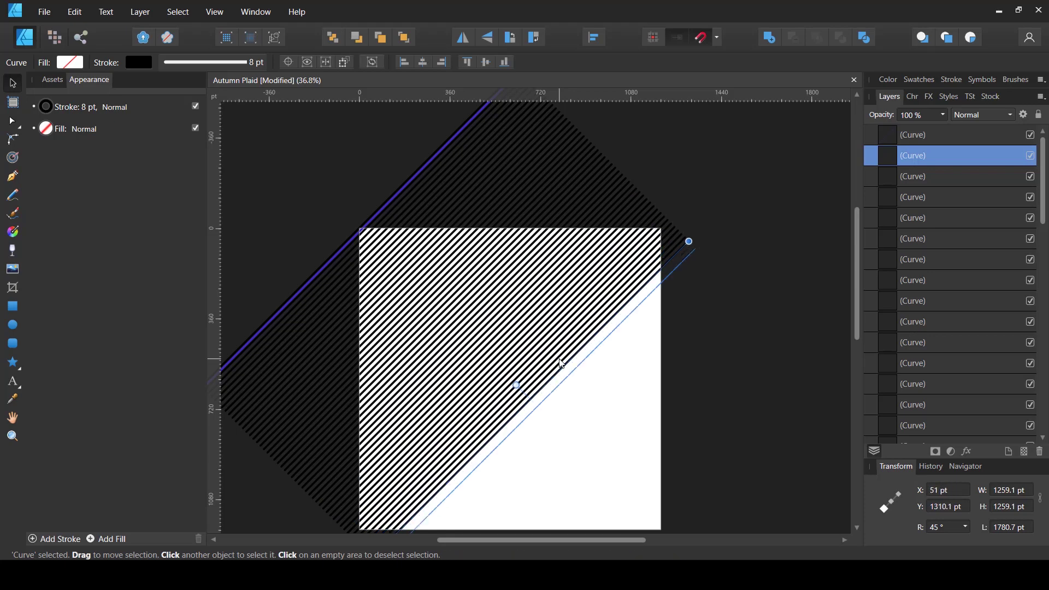
key("ctrl+j")
key("ctrl+j")
key("ctrl+j")
key("ctrl+j")
key("ctrl+j")
key("ctrl+j")
key("ctrl+j")
key("ctrl+j")
key("ctrl+j")
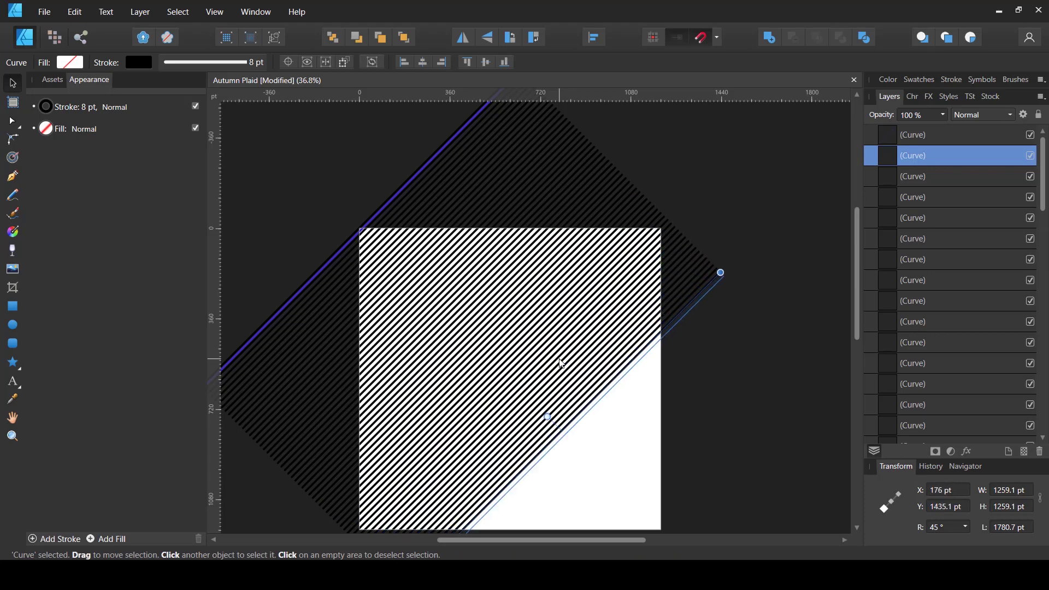
key("ctrl+j")
key("ctrl+j")
key("ctrl+j")
key("ctrl+j")
key("ctrl+j")
key("ctrl+j")
key("ctrl+j")
key("ctrl+j")
key("ctrl+j")
key("ctrl+j")
key("ctrl+j")
key("ctrl+j")
key("ctrl+j")
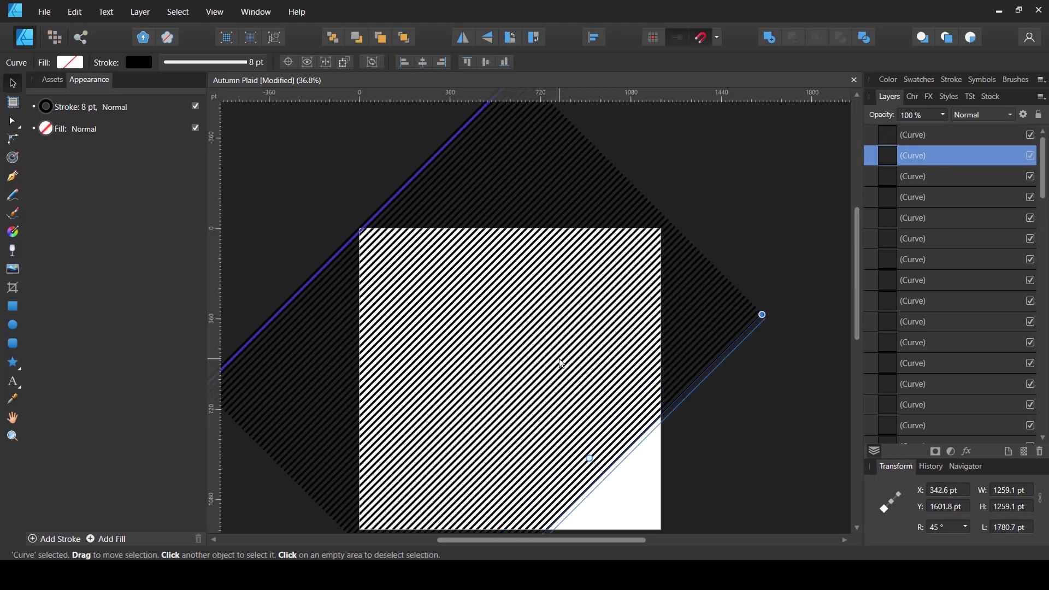
key("ctrl+j")
key("ctrl+j")
key("ctrl+j")
key("ctrl+j")
key("ctrl+j")
key("ctrl+j")
key("ctrl+j")
key("ctrl+j")
key("ctrl+j")
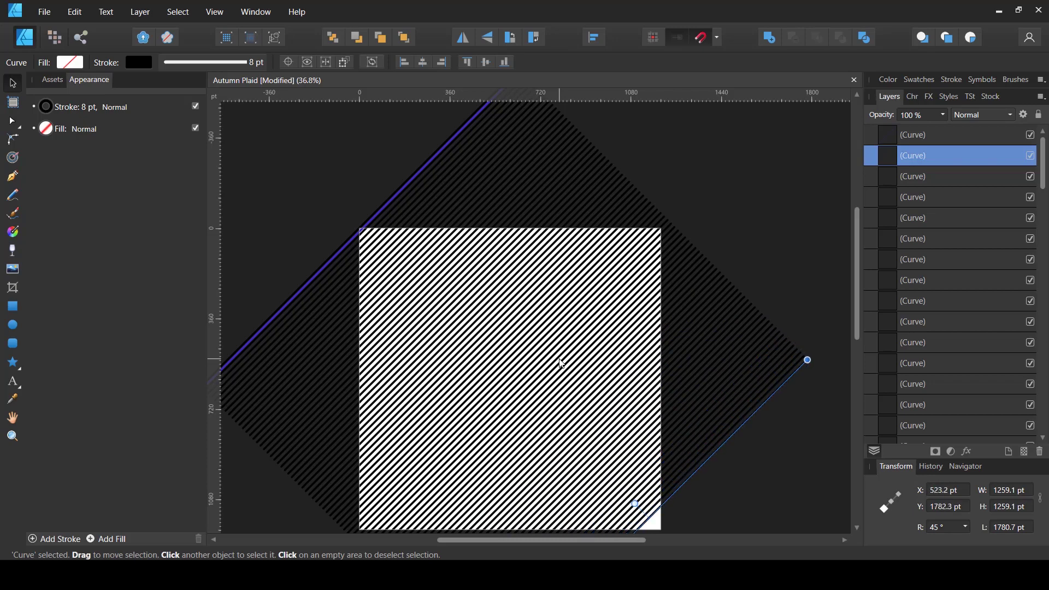
key("ctrl+j")
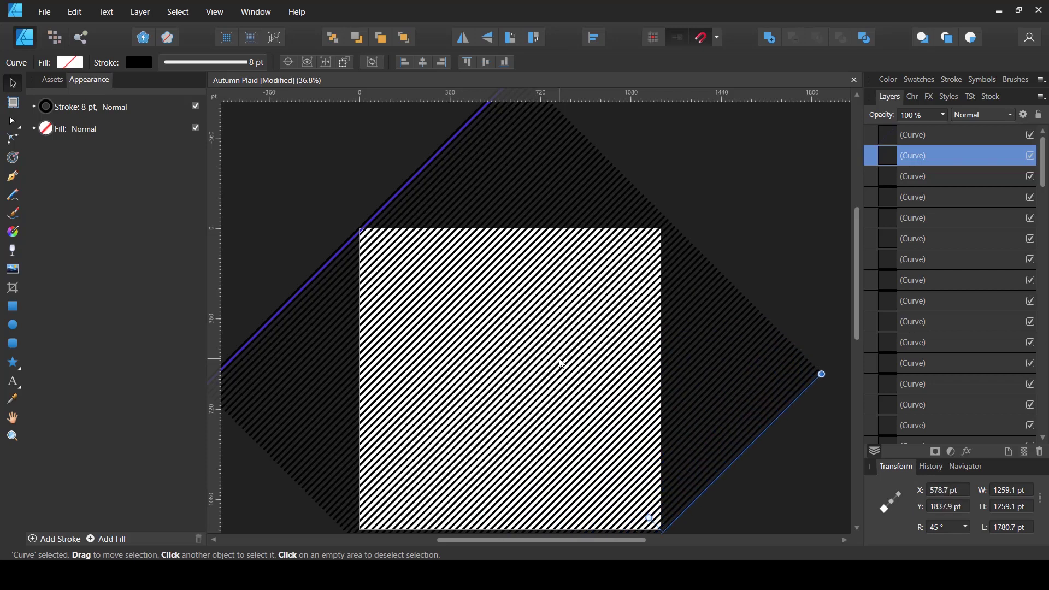
- Delete the purple spacer line near the artboard's upper-left corner, leaving only the black stripes
scroll(647, 352, "down", 2)
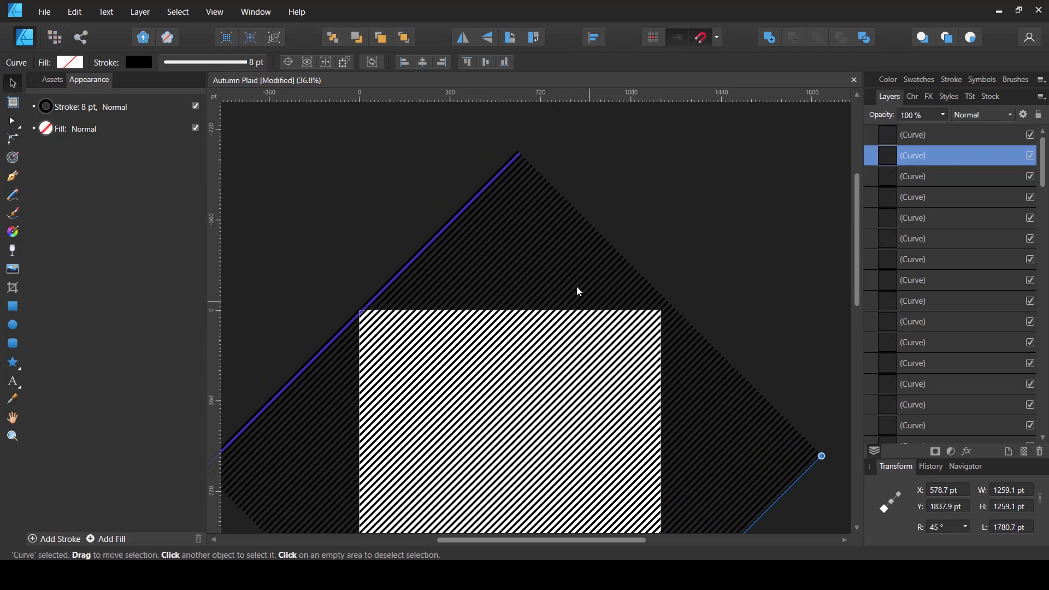
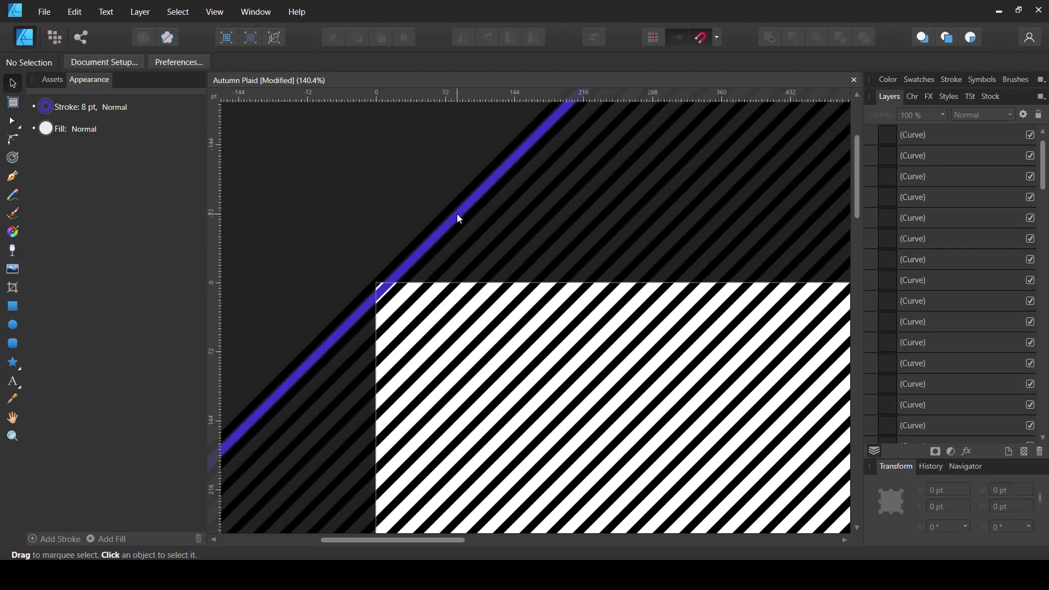
left_click(457, 214)
key("ctrl+z")
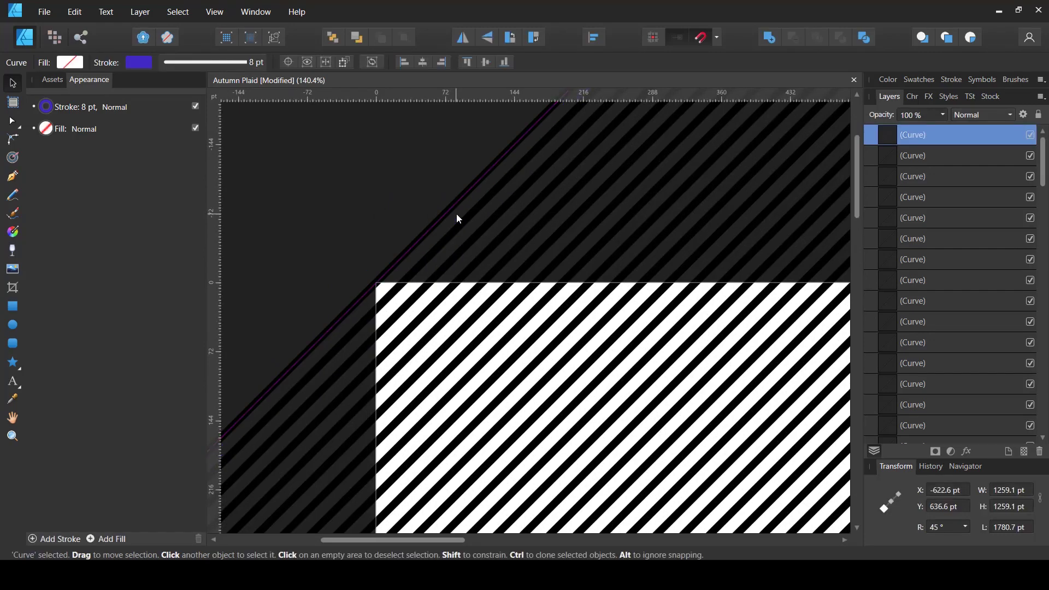
- Select all the black stripes, rotate them 45° counterclockwise so they run vertically, and deselect them
scroll(415, 211, "down", 5)
scroll(377, 207, "down", 3)
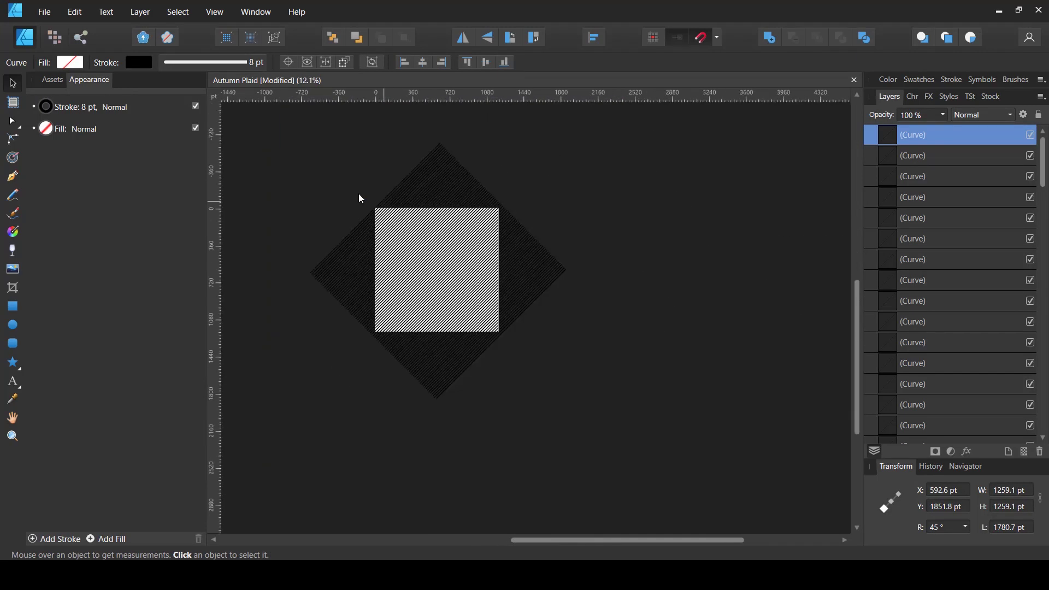
left_click_drag(343, 175, 587, 404)
scroll(349, 294, "up", 2)
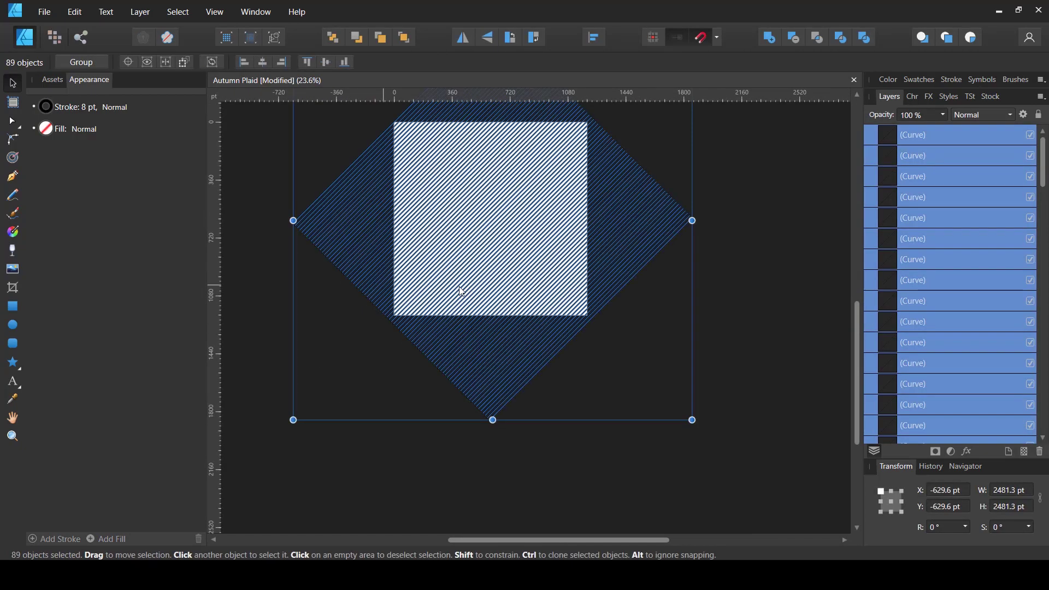
scroll(595, 317, "up", 2)
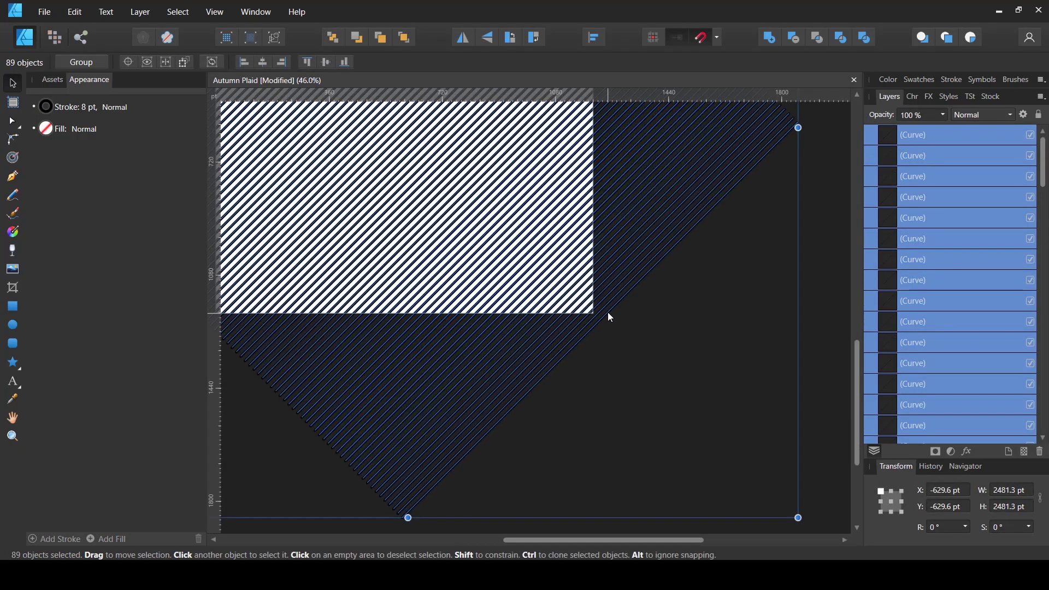
scroll(605, 311, "up", 1)
scroll(602, 318, "up", 1)
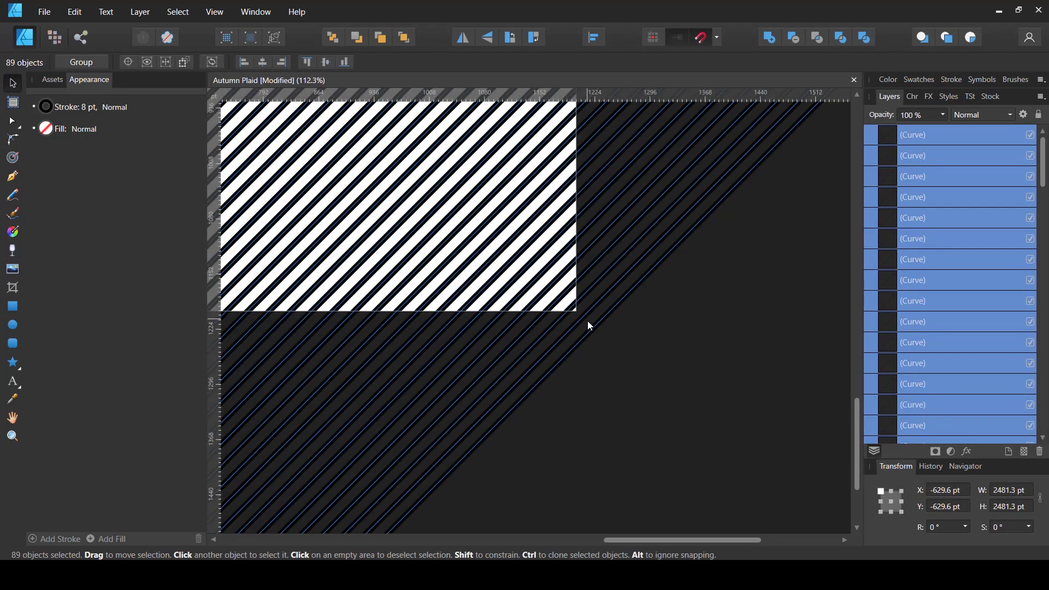
scroll(619, 335, "down", 4)
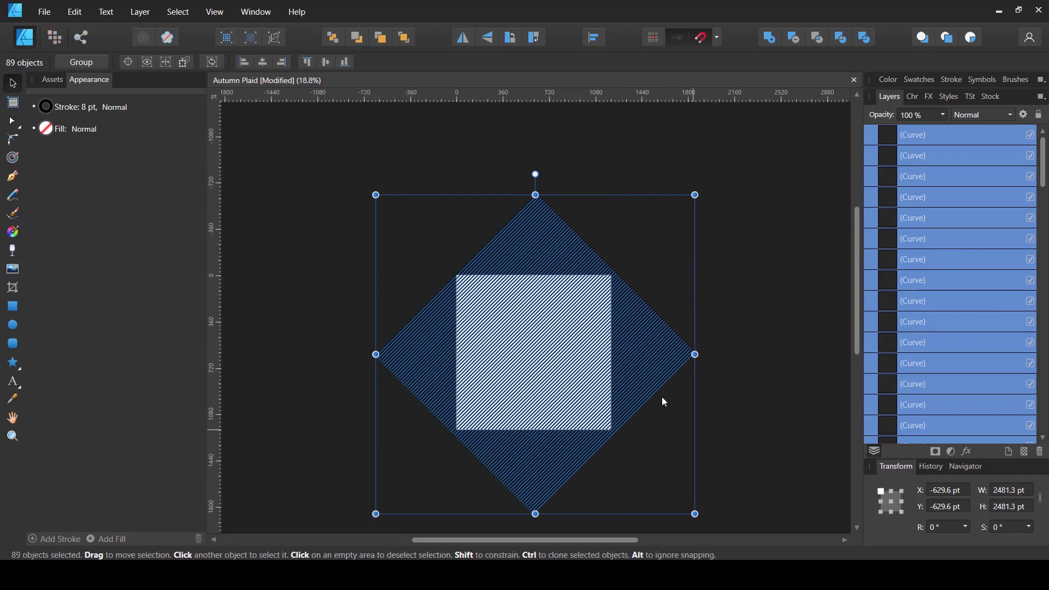
left_click_drag(695, 515, 749, 366)
left_click(749, 366)
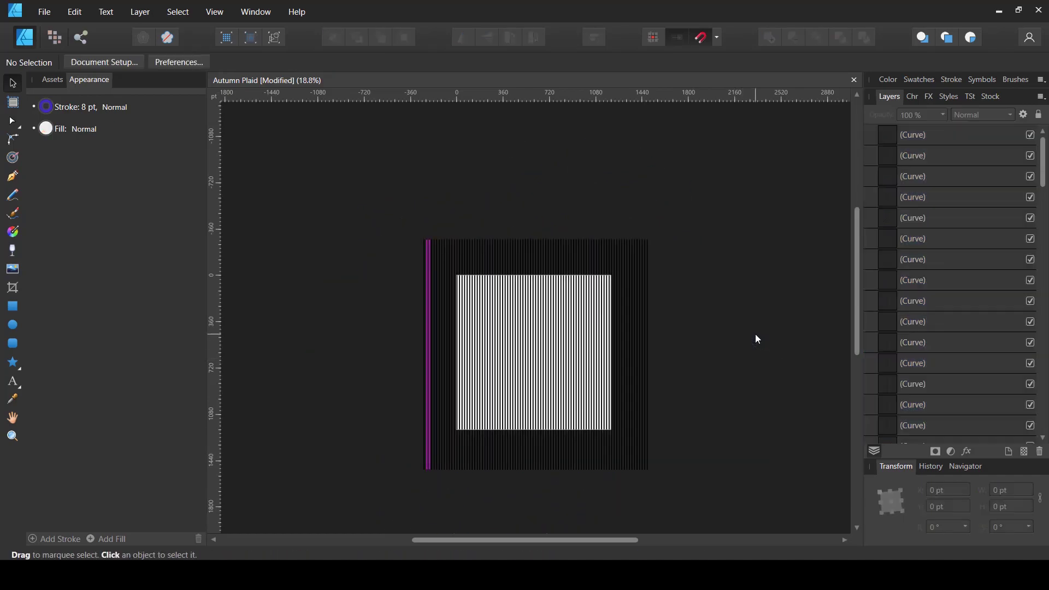
- Reselect all the vertical stripes and rotate them to -45° so their selection box follows the diagonal direction
left_click_drag(742, 197, 351, 453)
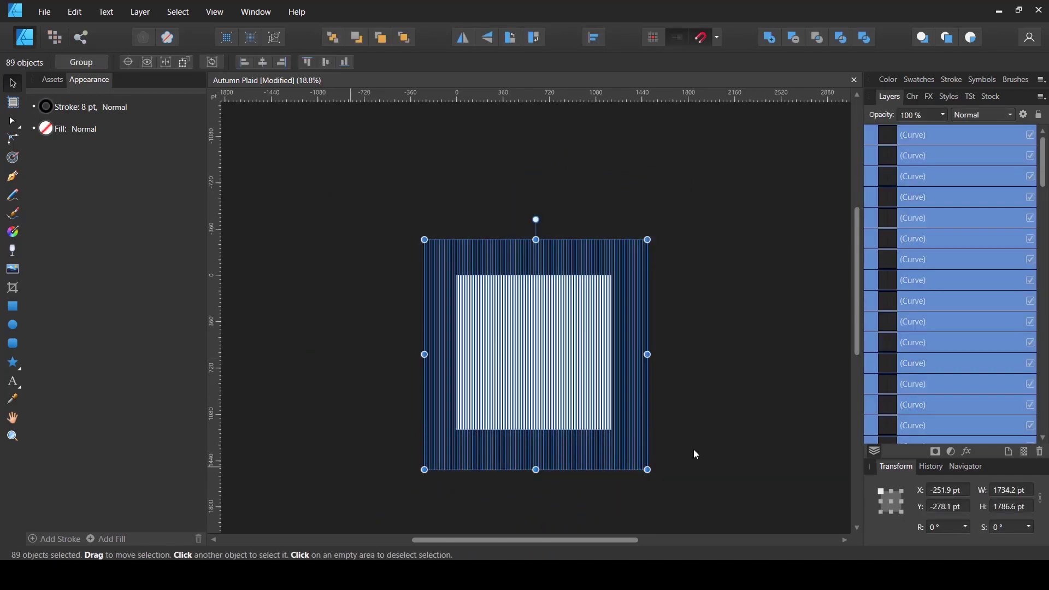
left_click_drag(651, 473, 529, 514)
- Narrow the selected stripes to 1694.1 pt wide by snapping the outer edge's middle handle to the artboard's lower-right corner
scroll(602, 442, "up", 2)
scroll(604, 444, "up", 8)
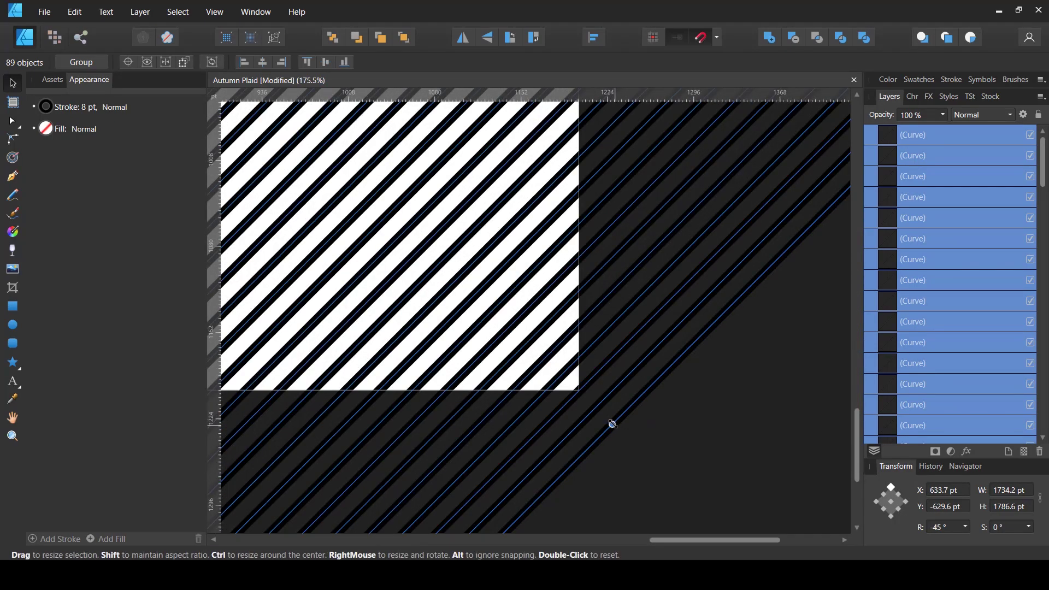
left_click_drag(612, 421, 578, 391)
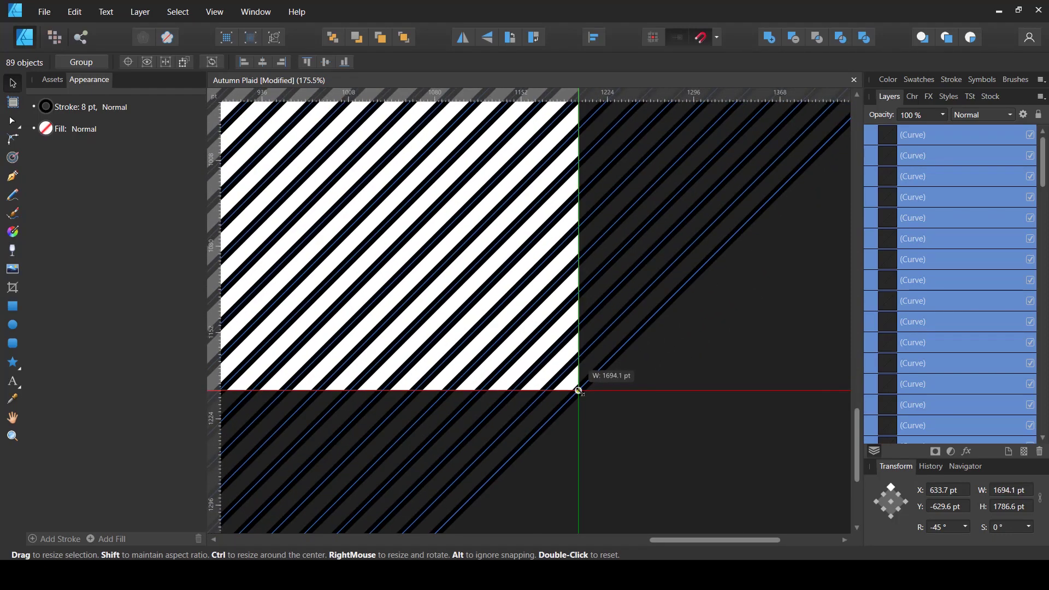
left_click_drag(578, 390, 579, 391)
left_click_drag(579, 391, 579, 391)
- Stretch the selected stripes to 1697.1 pt wide by adjusting their opposite edge at the artboard's upper-left corner
scroll(641, 409, "down", 10)
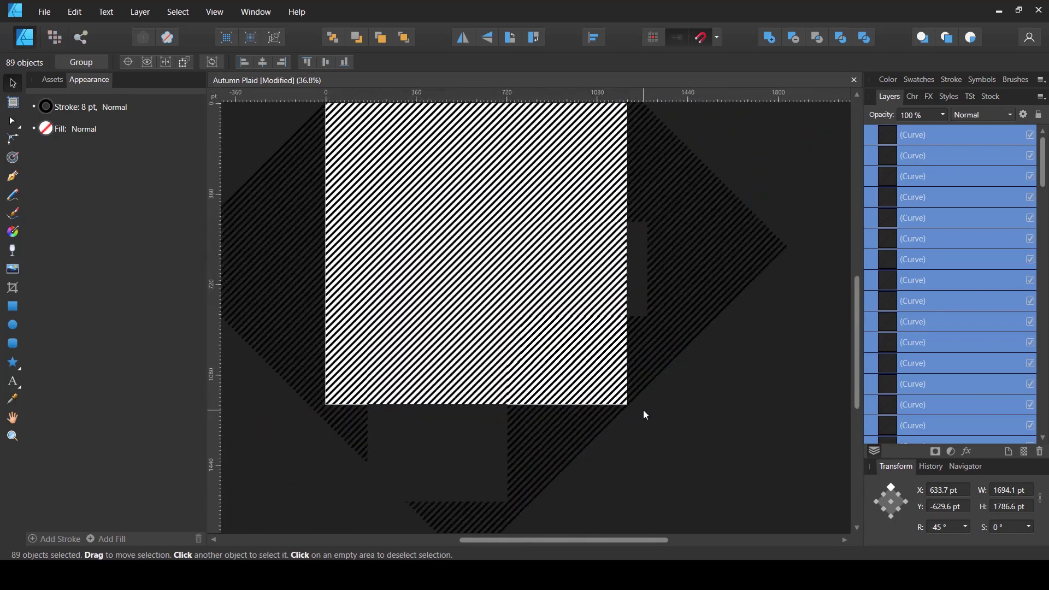
scroll(604, 355, "up", 15)
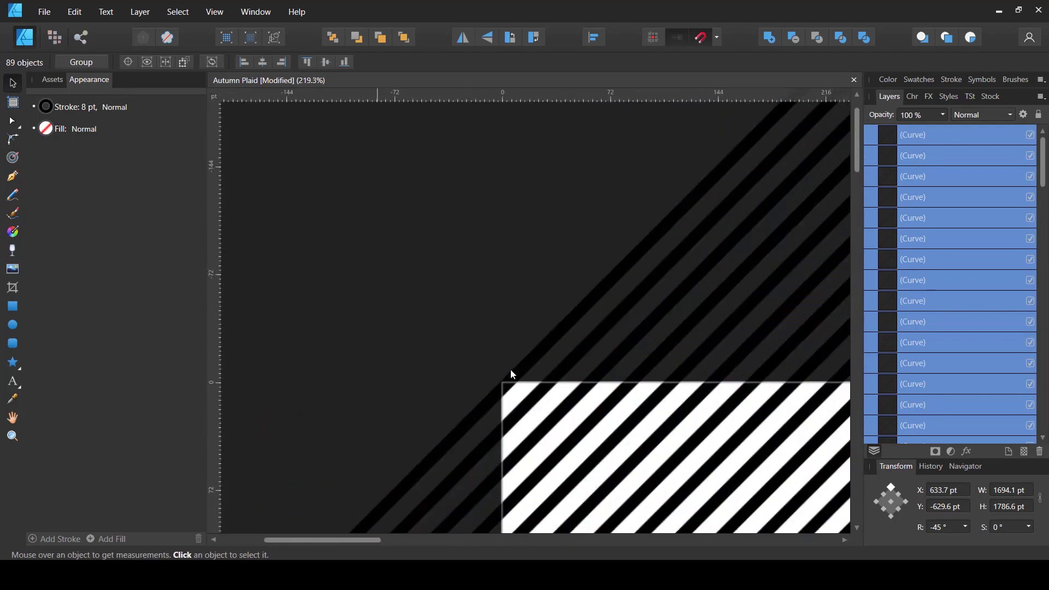
left_click_drag(498, 388, 495, 385)
- Examine how the diagonal stripes meet the artboard's upper-right corner and cover the whole artboard
scroll(492, 385, "down", 10)
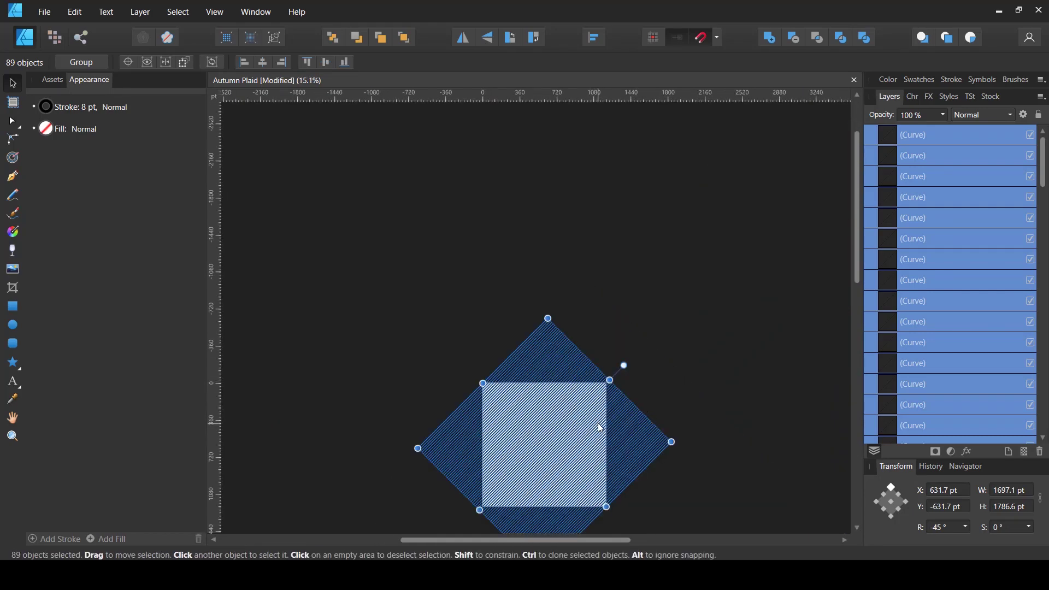
scroll(608, 374, "up", 4)
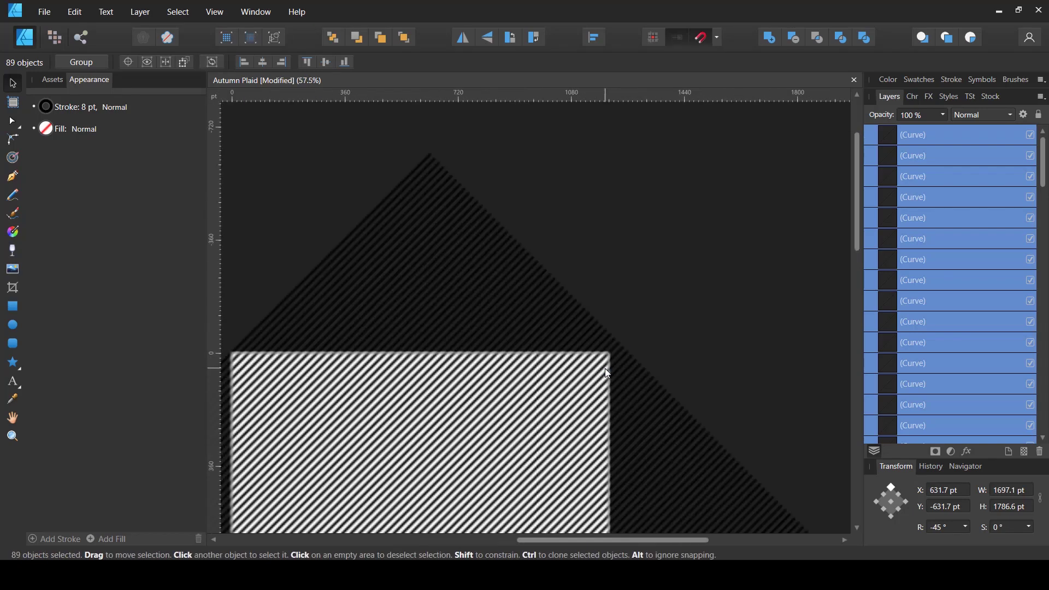
scroll(609, 374, "up", 6)
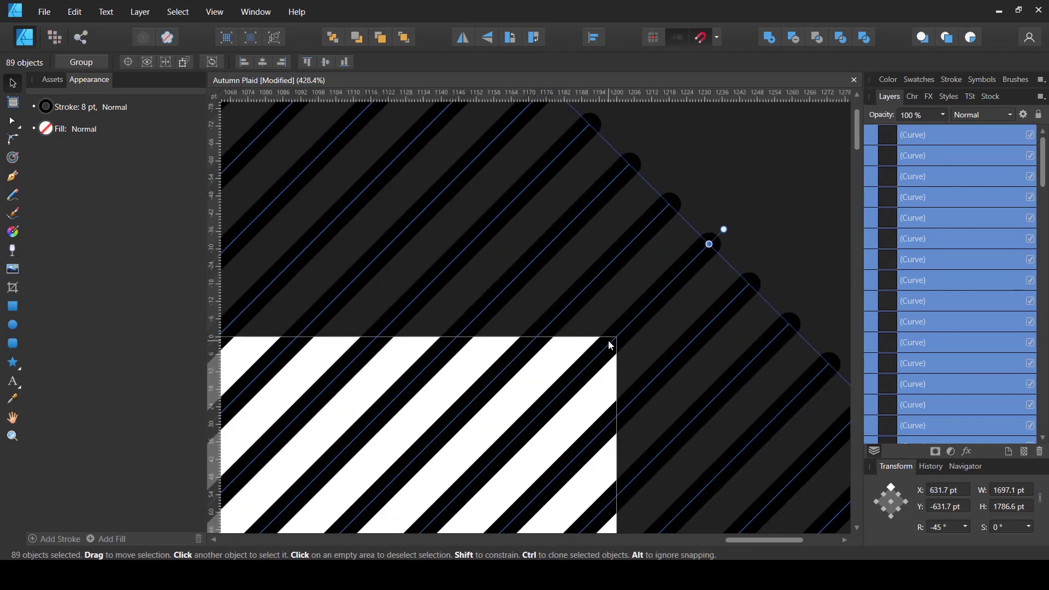
scroll(612, 345, "up", 1)
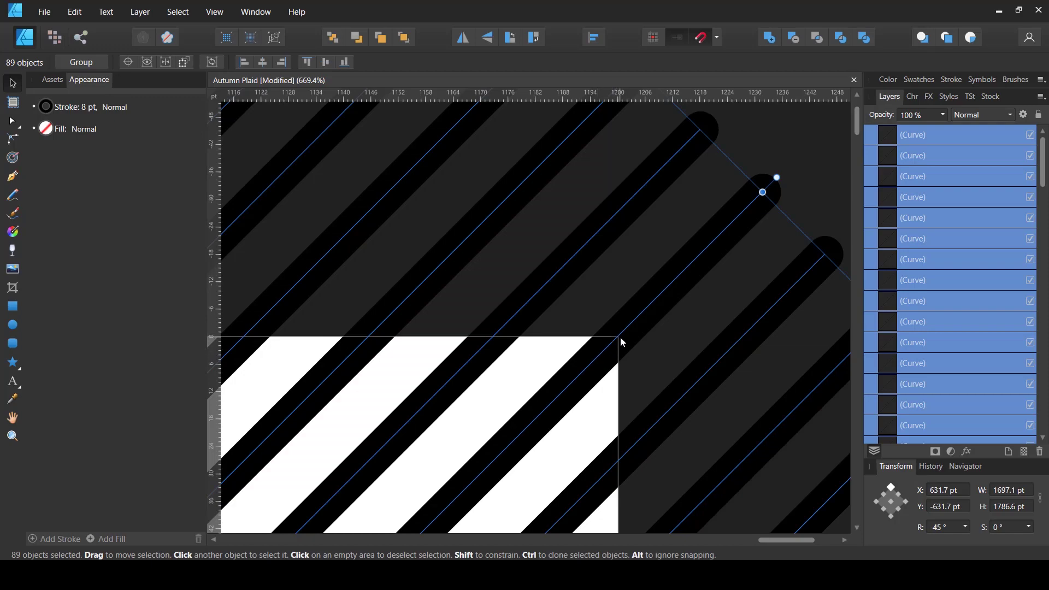
scroll(621, 337, "down", 5)
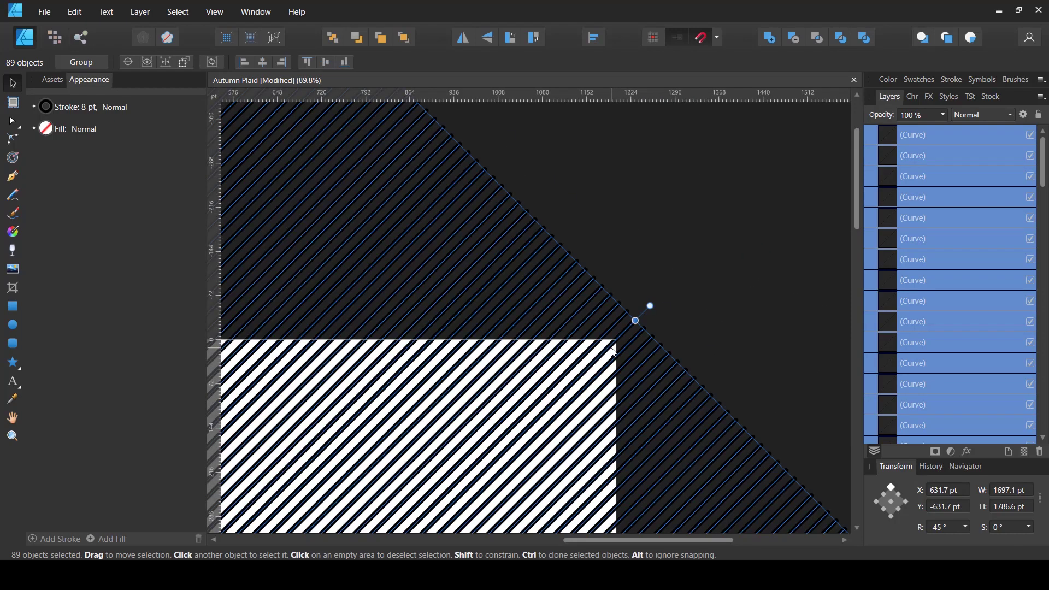
scroll(614, 352, "down", 4)
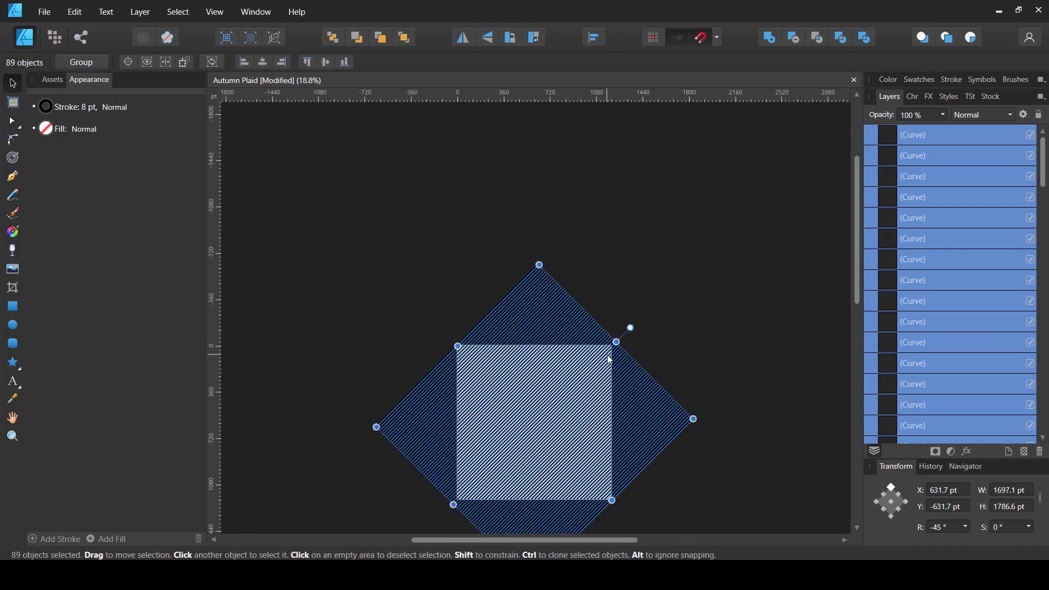
scroll(611, 359, "down", 3)
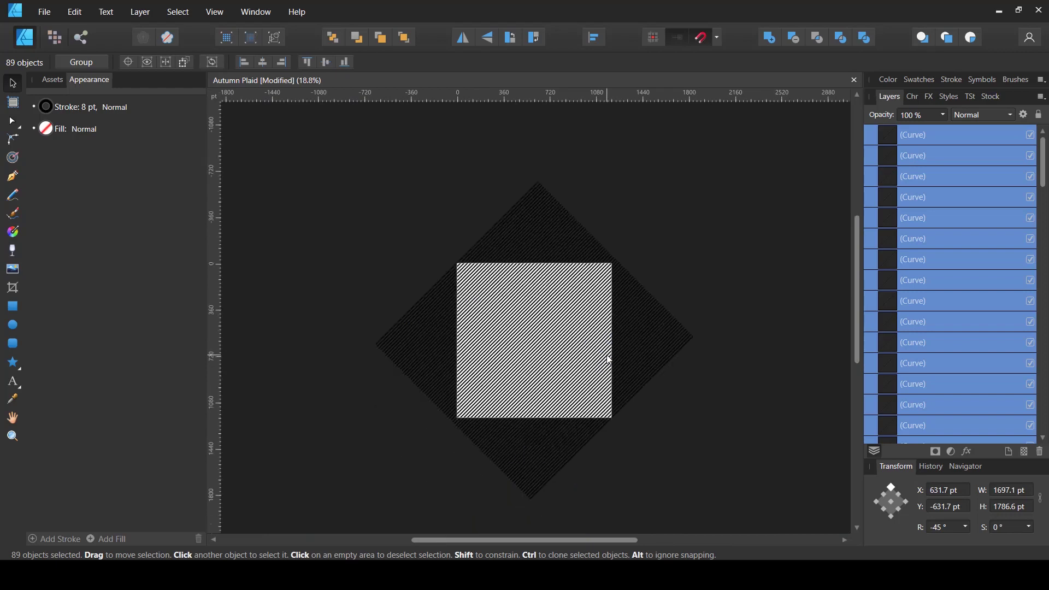
- Reselect all the diagonal stripes, group them, and duplicate the group in place
left_click(638, 416)
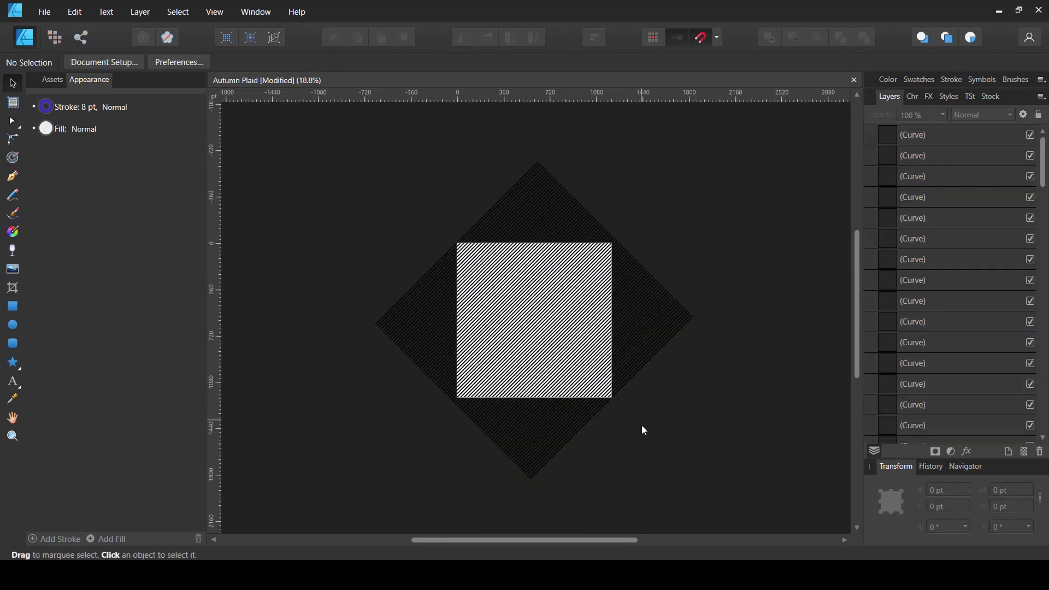
left_click_drag(646, 439, 418, 213)
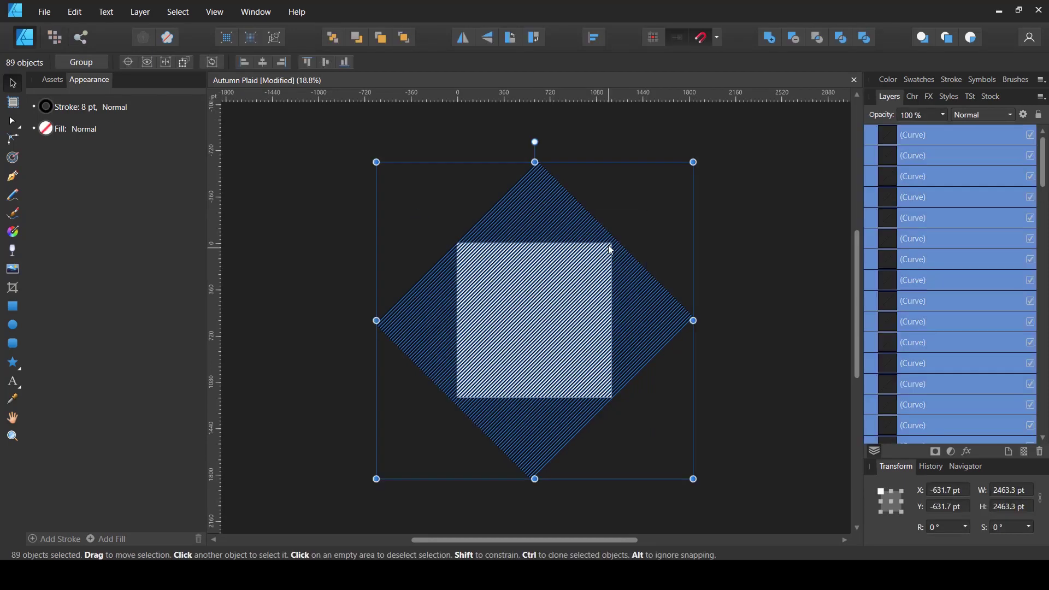
key("ctrl+g")
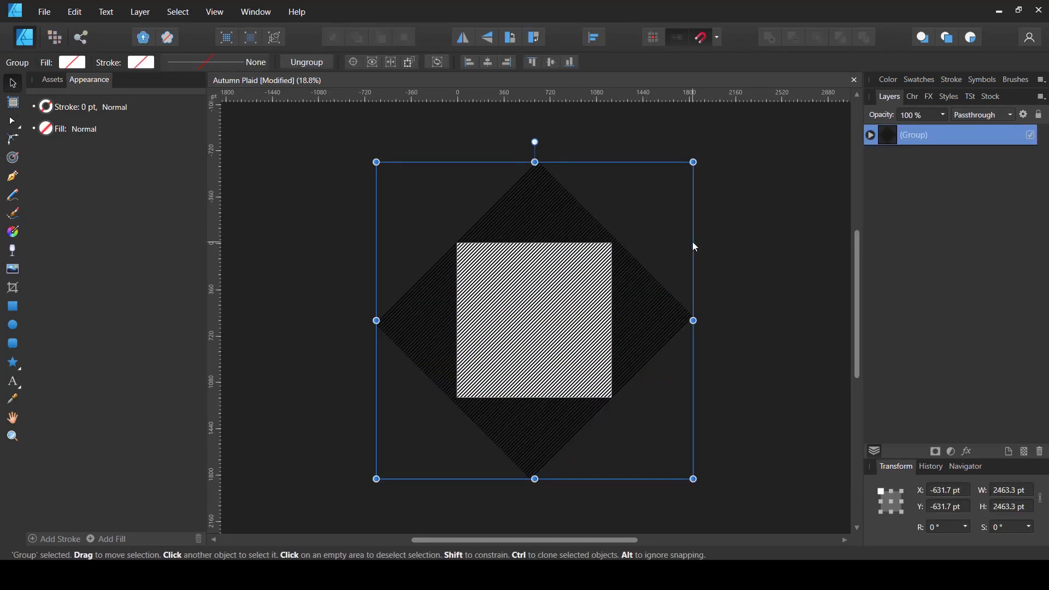
key("ctrl+j")
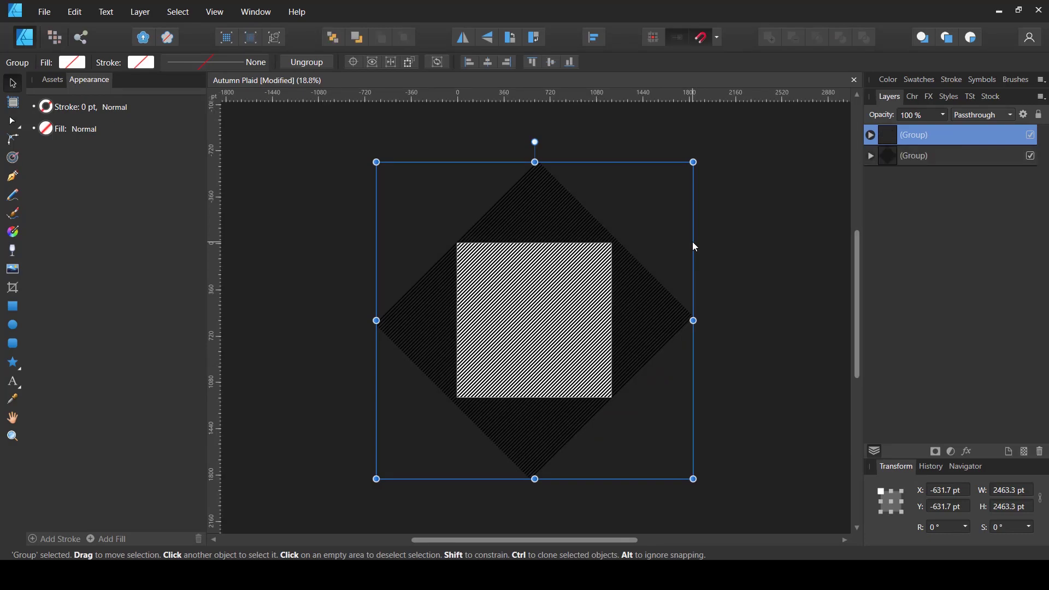
- Nudge the duplicated stripe group diagonally down and right to X and Y -625.7 pt, placing its stripes in the original group's gaps
scroll(401, 224, "up", 10)
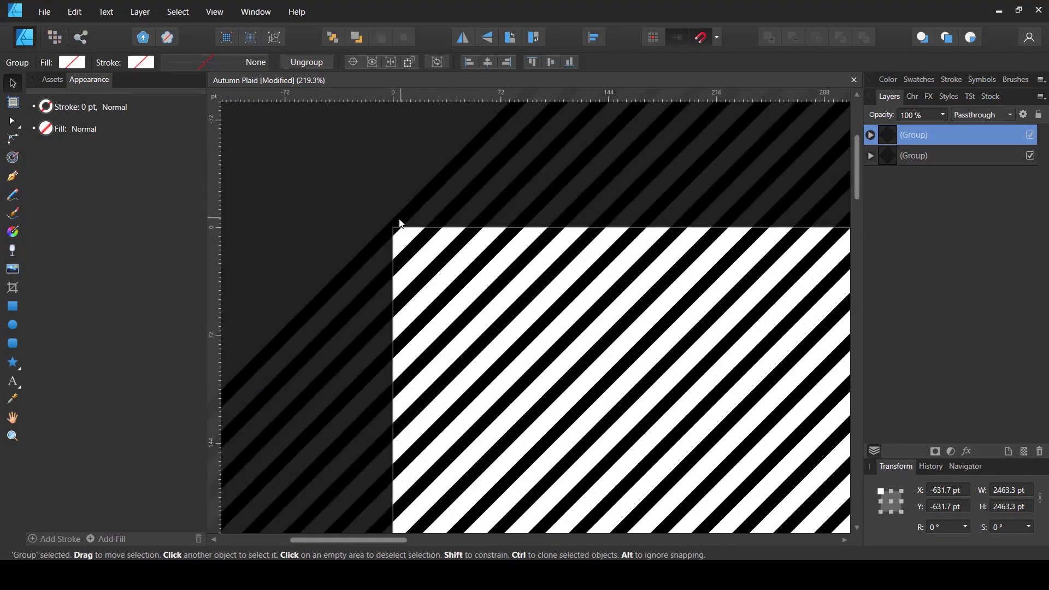
scroll(401, 224, "up", 5)
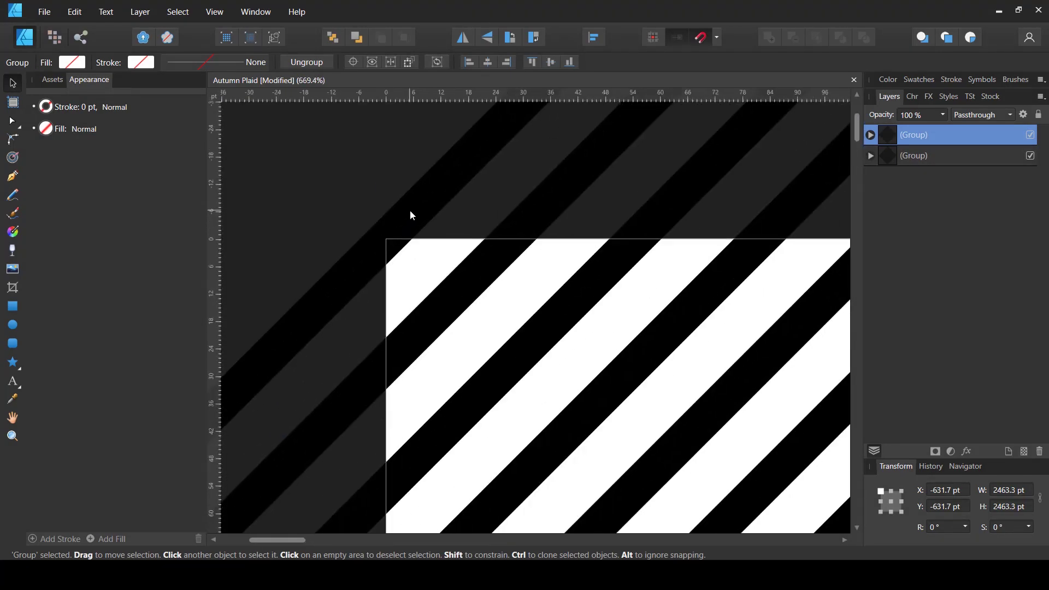
scroll(465, 222, "down", 12)
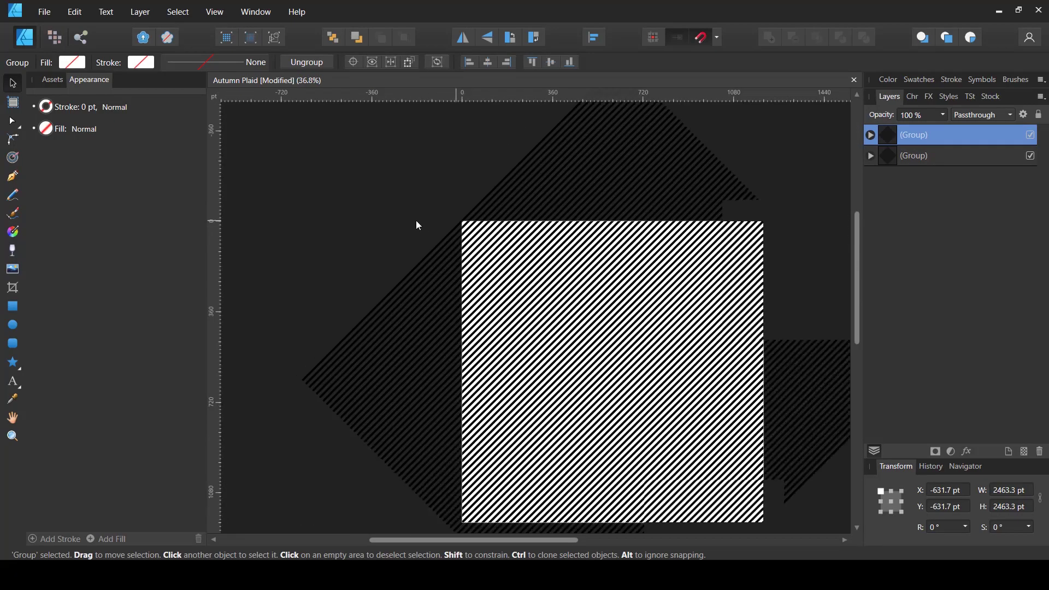
left_click(445, 234)
left_click(450, 231)
scroll(464, 224, "up", 4)
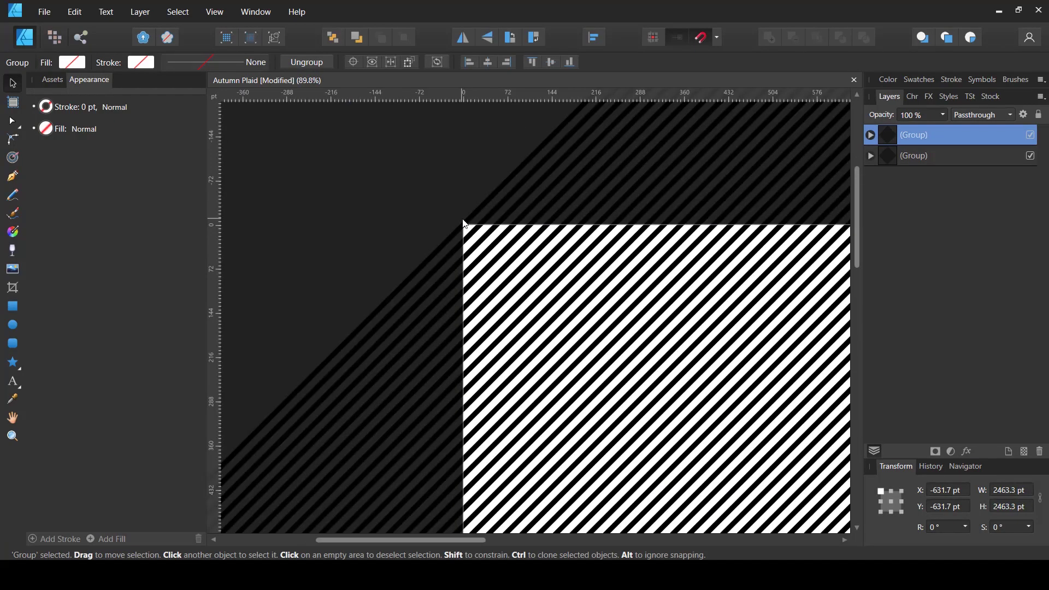
scroll(464, 223, "up", 2)
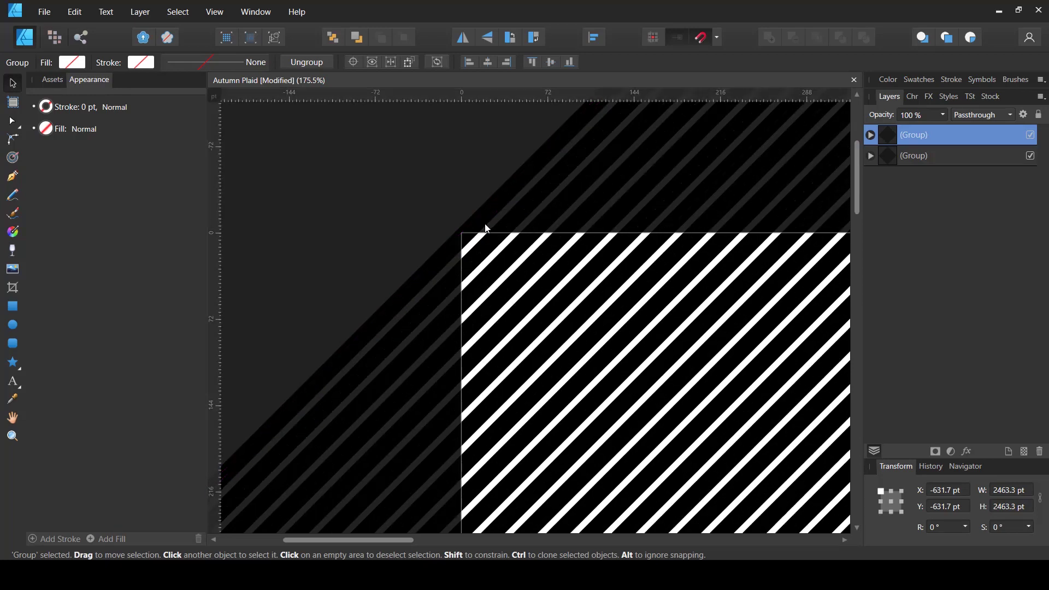
key("Down")
key("Right")
key("Down")
key("Right")
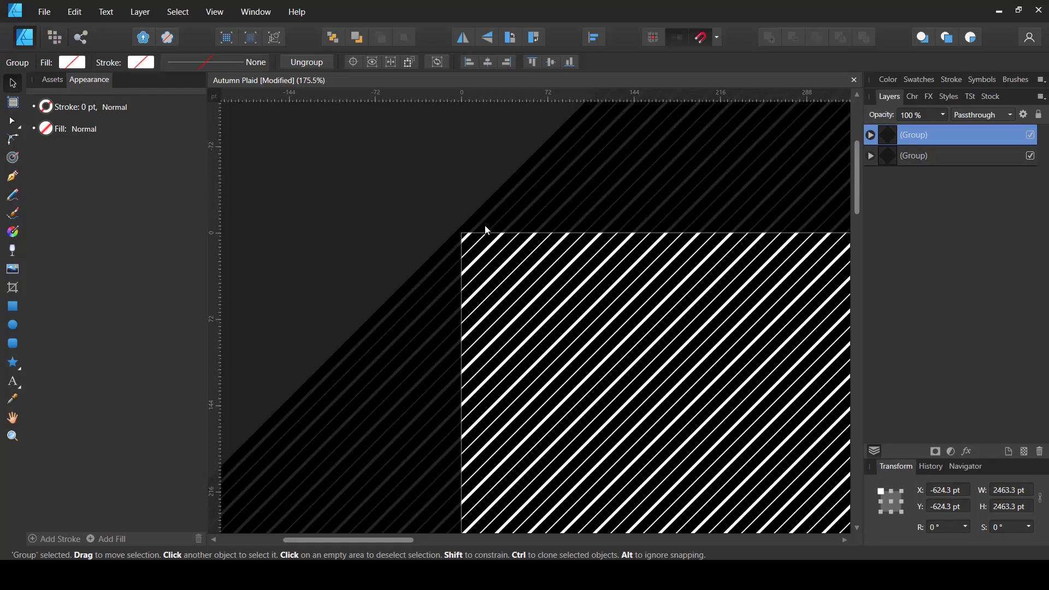
key("Up")
key("Left")
- Fine-tune the duplicate group to X and Y -624.8 pt so its stripes sit evenly between the originals, and deselect it
scroll(484, 225, "up", 5)
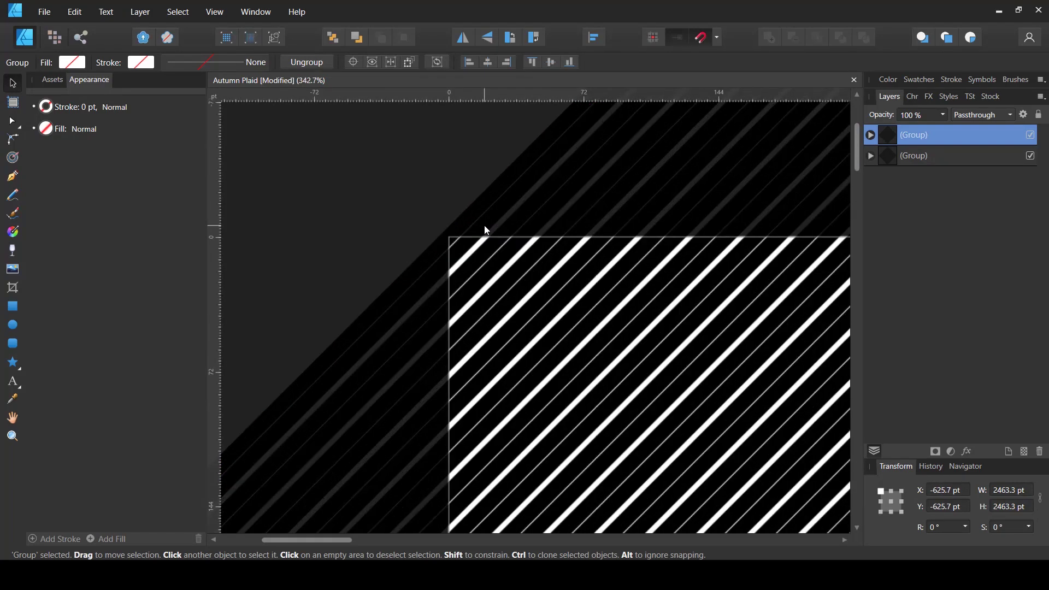
left_click_drag(484, 227, 491, 234)
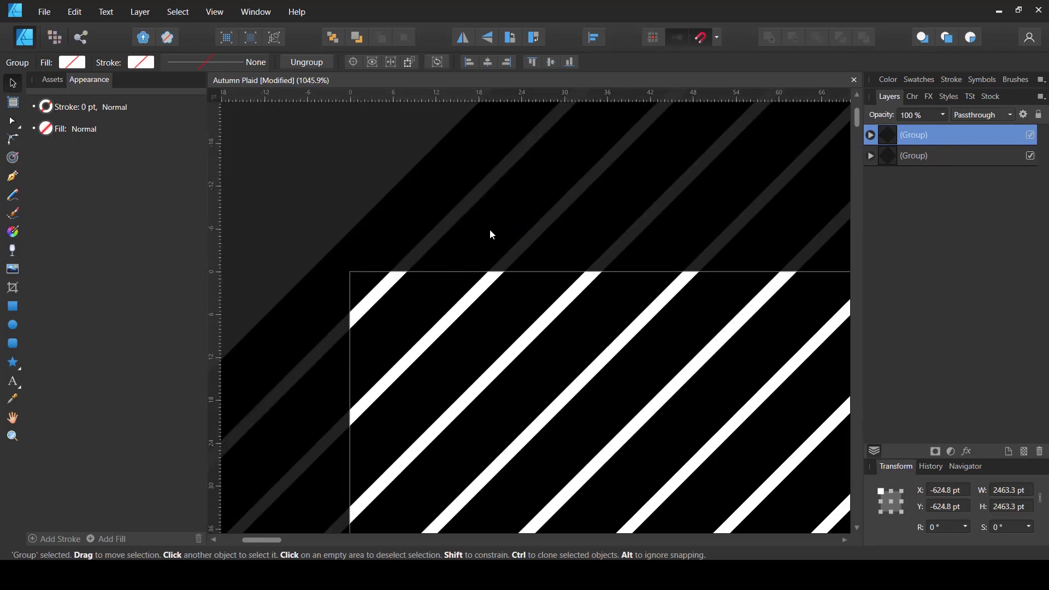
scroll(489, 228, "down", 8)
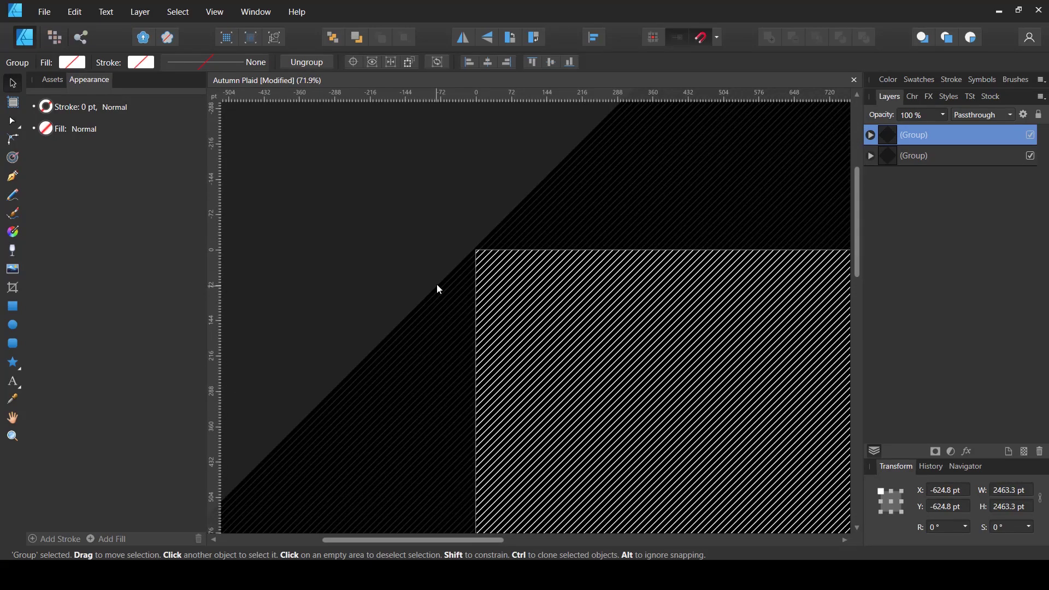
scroll(439, 290, "down", 3)
key("ctrl+d")
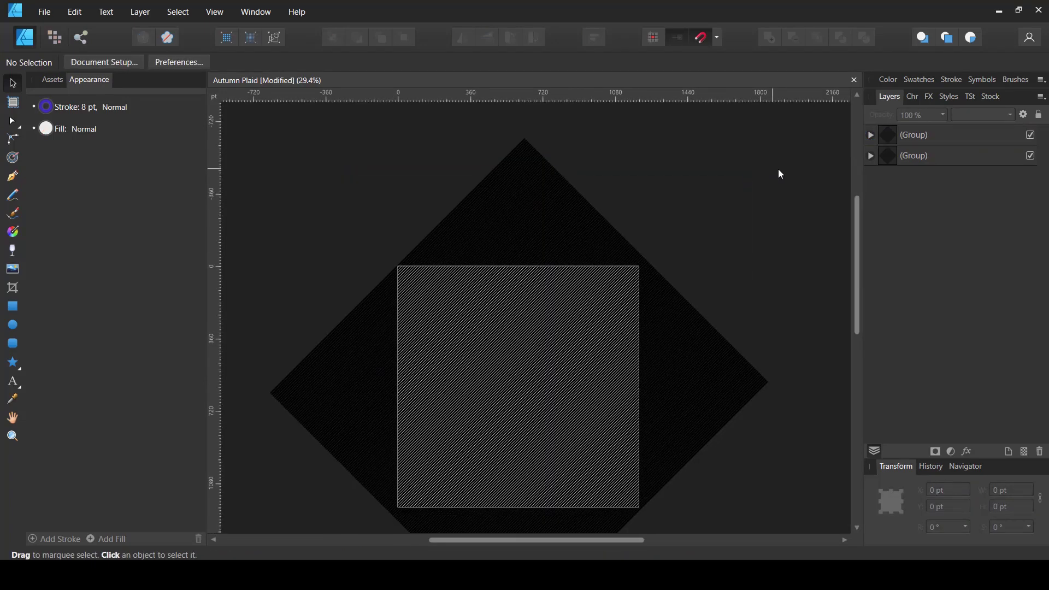
- Name the lower stripe group V and the upper stripe group H, and clear the selection
double_click(920, 154)
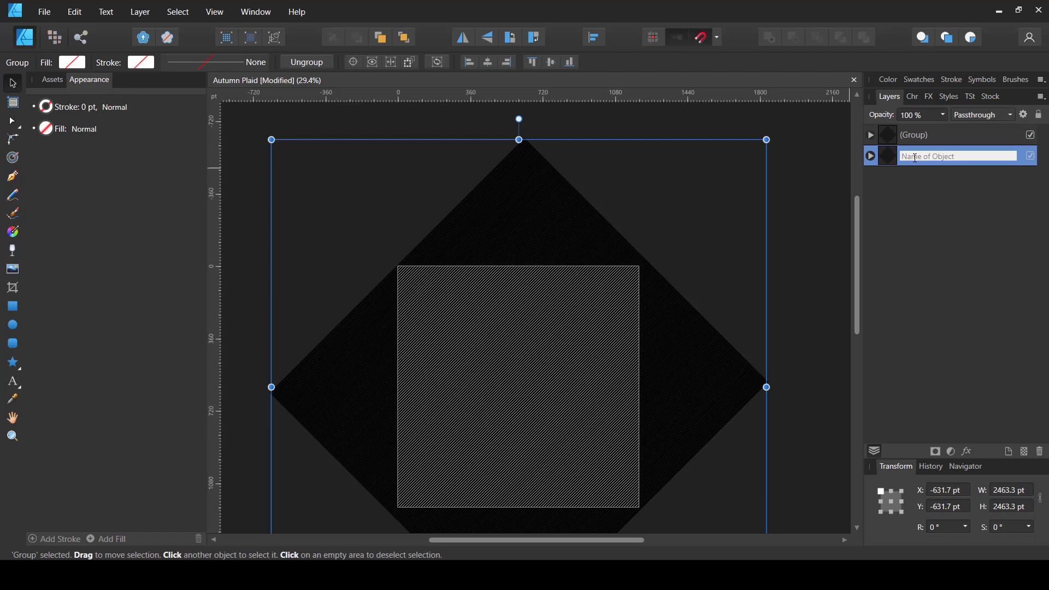
type("V")
key("Return")
double_click(916, 136)
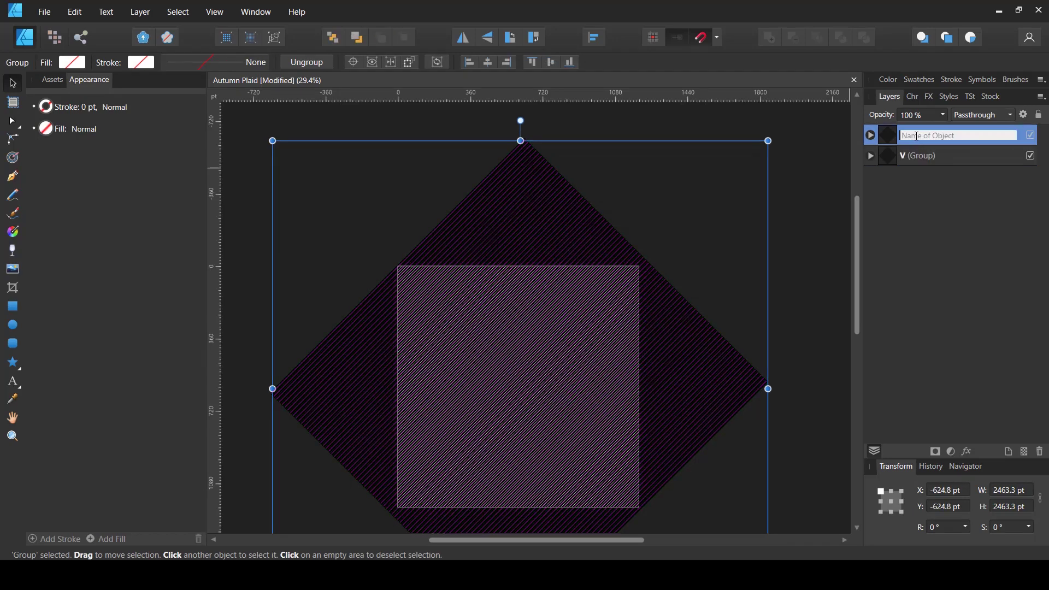
type("H")
key("Return")
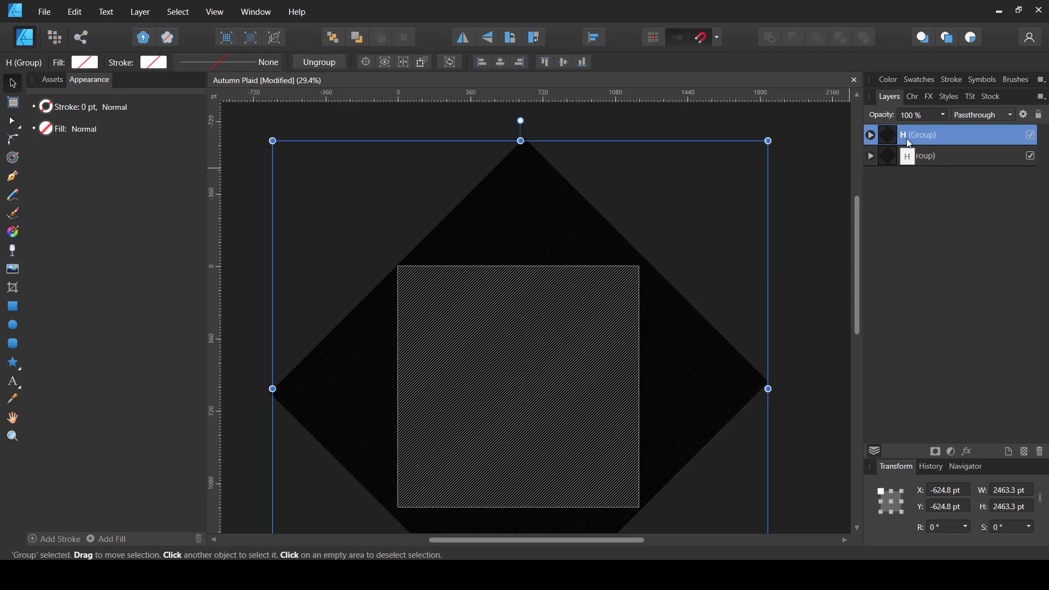
left_click(698, 179)
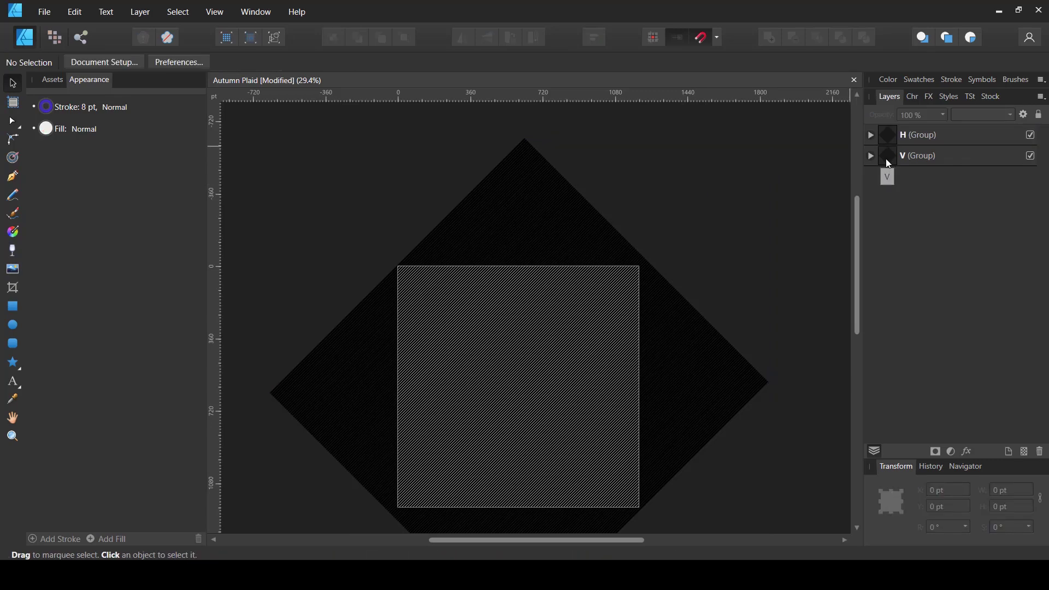
- Inspect the individual curves inside the V group, and reselect the whole group
left_click(888, 164)
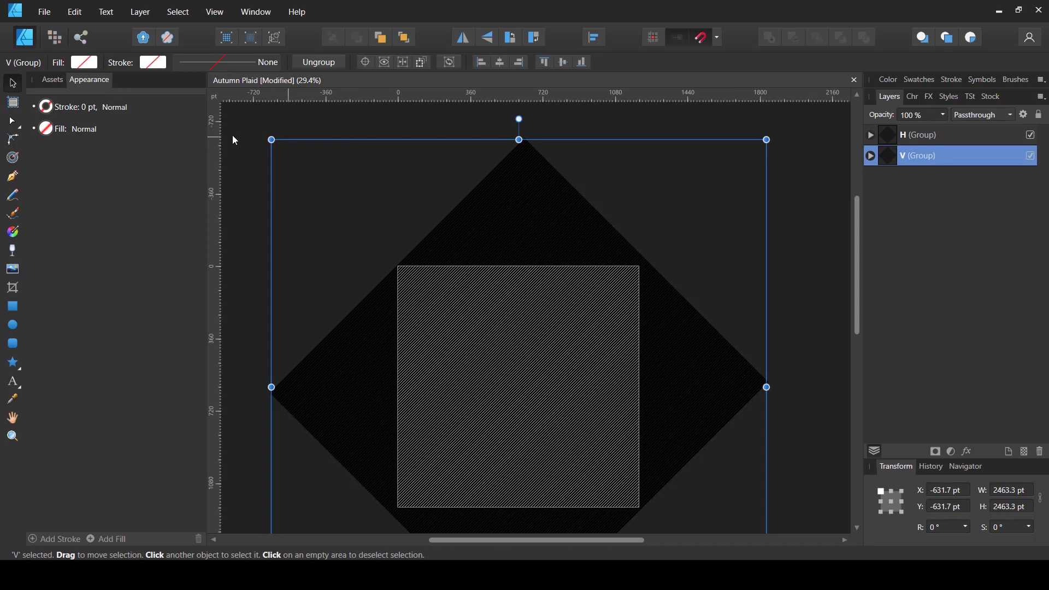
left_click(871, 157)
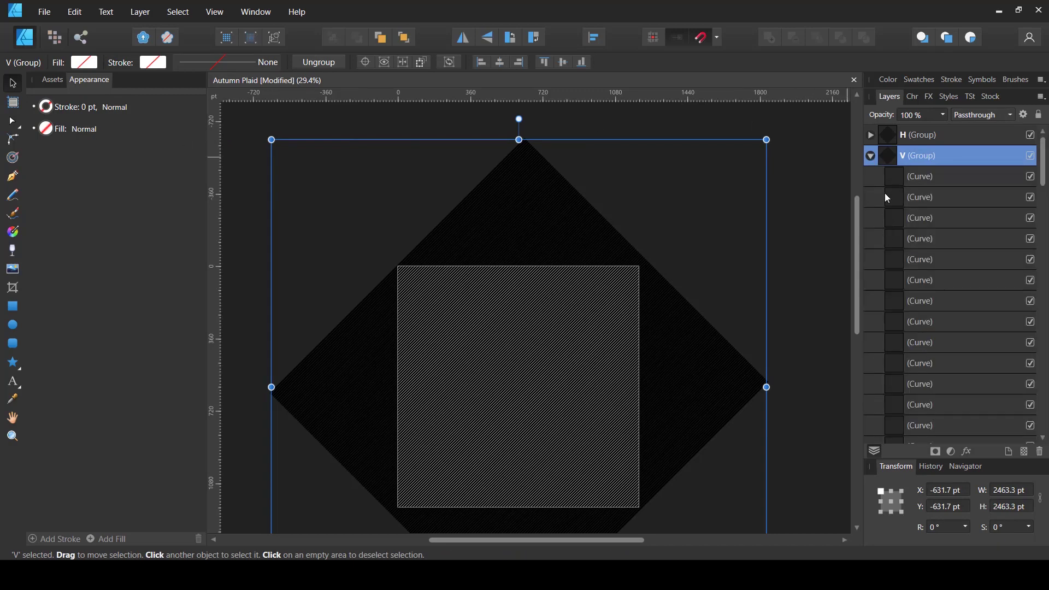
left_click(909, 184)
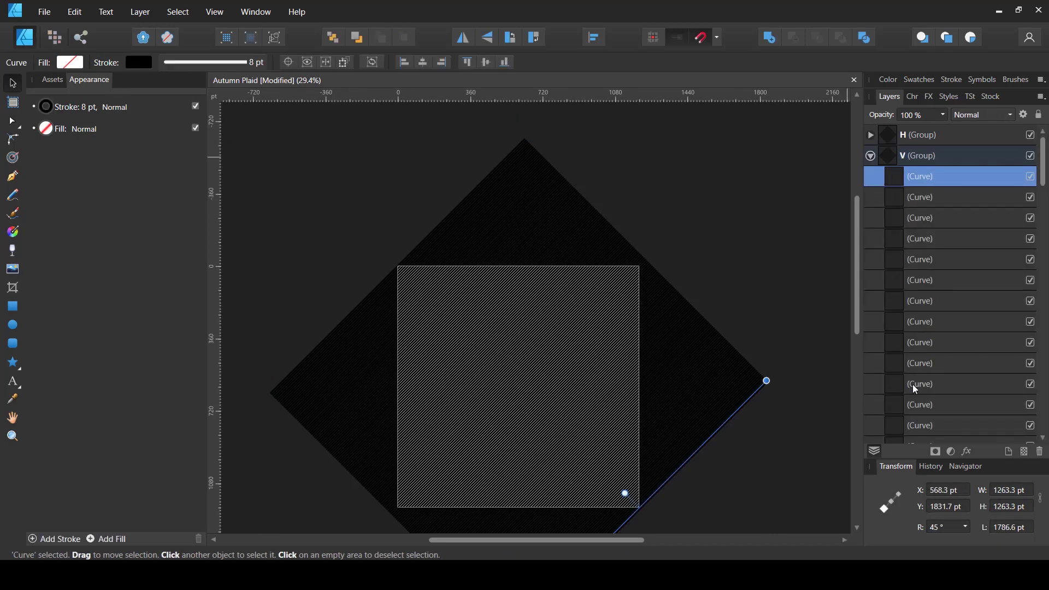
left_click(873, 157)
left_click(897, 155)
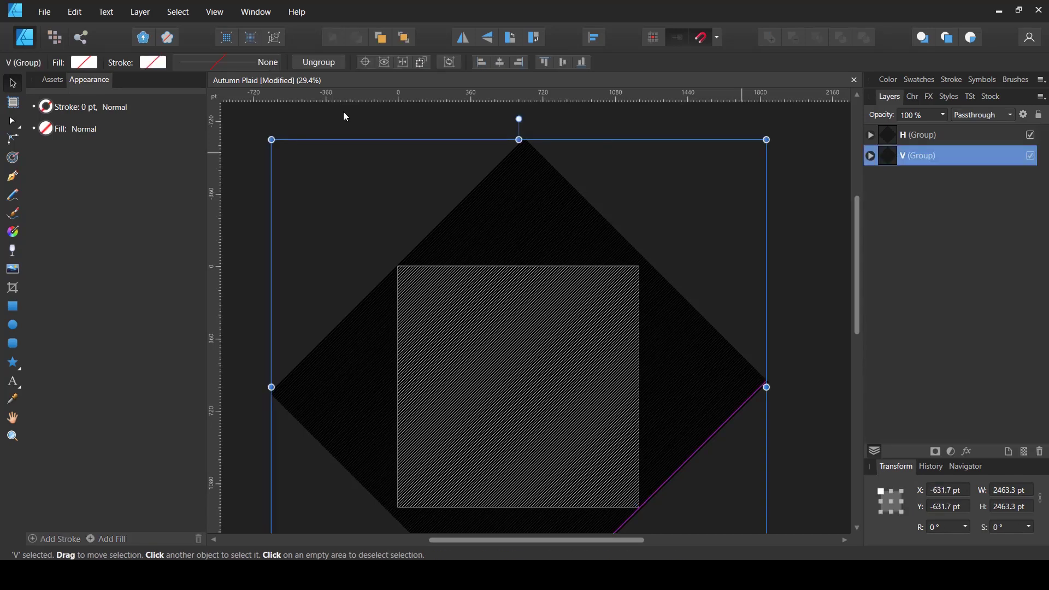
- Give the V group's stripes a blue stroke with HSL 224, 68, 57 and a width of 8 pt
left_click(53, 109)
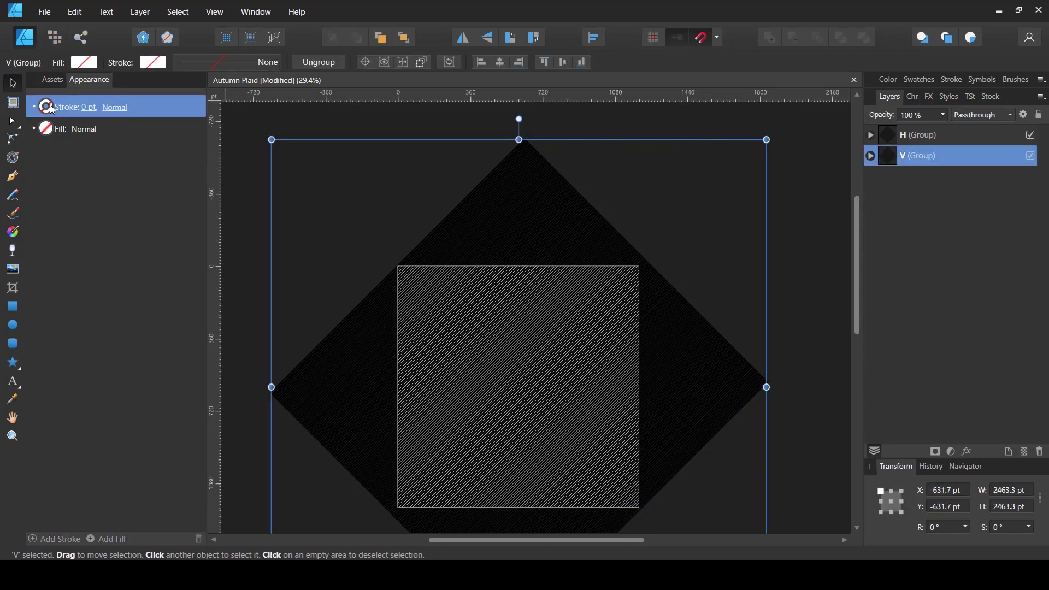
left_click(47, 107)
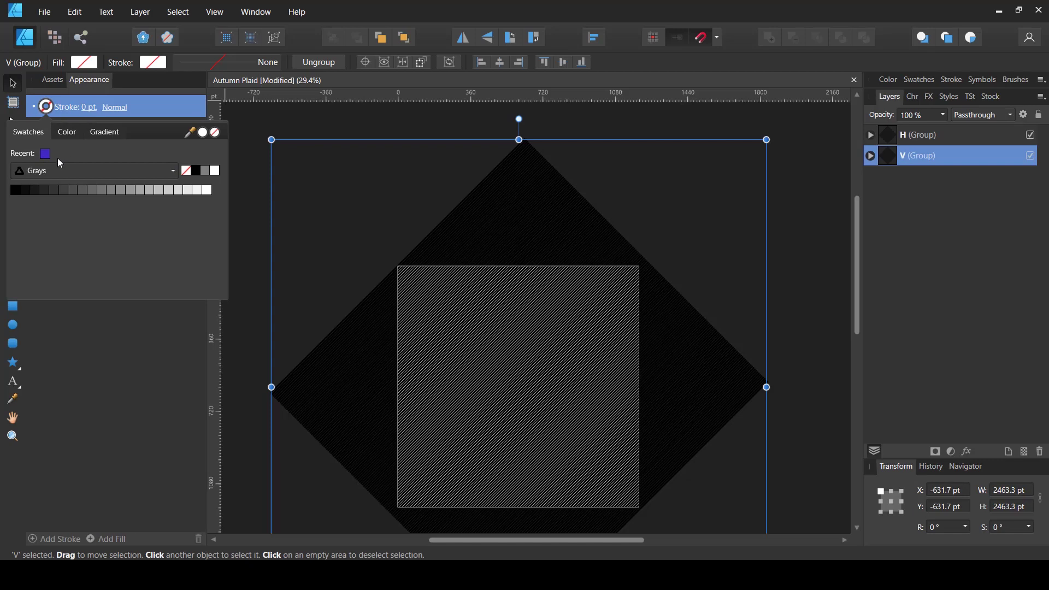
left_click(66, 131)
left_click_drag(94, 174, 127, 174)
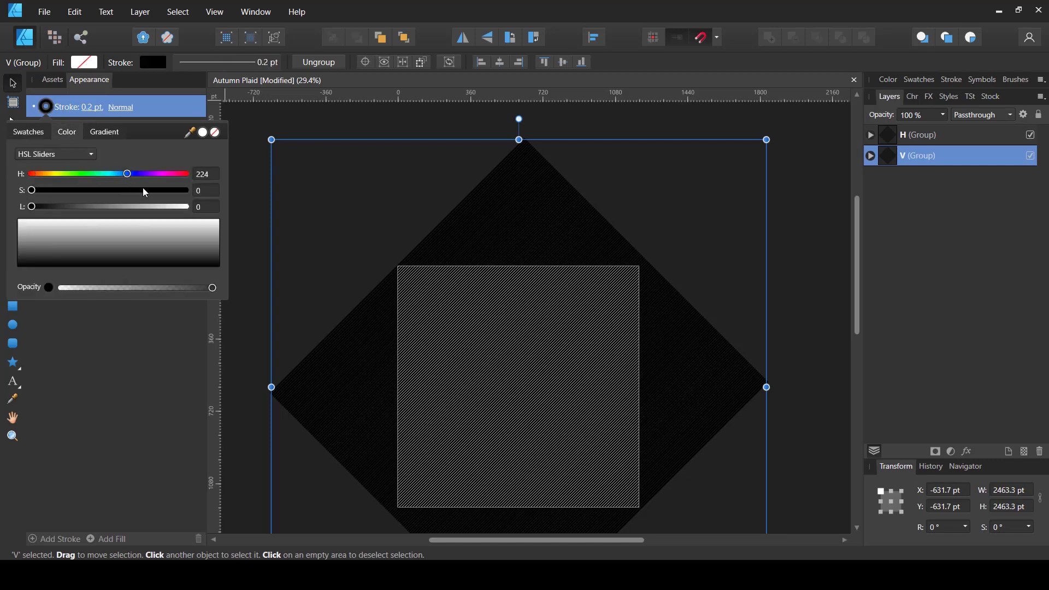
left_click(138, 190)
left_click(119, 207)
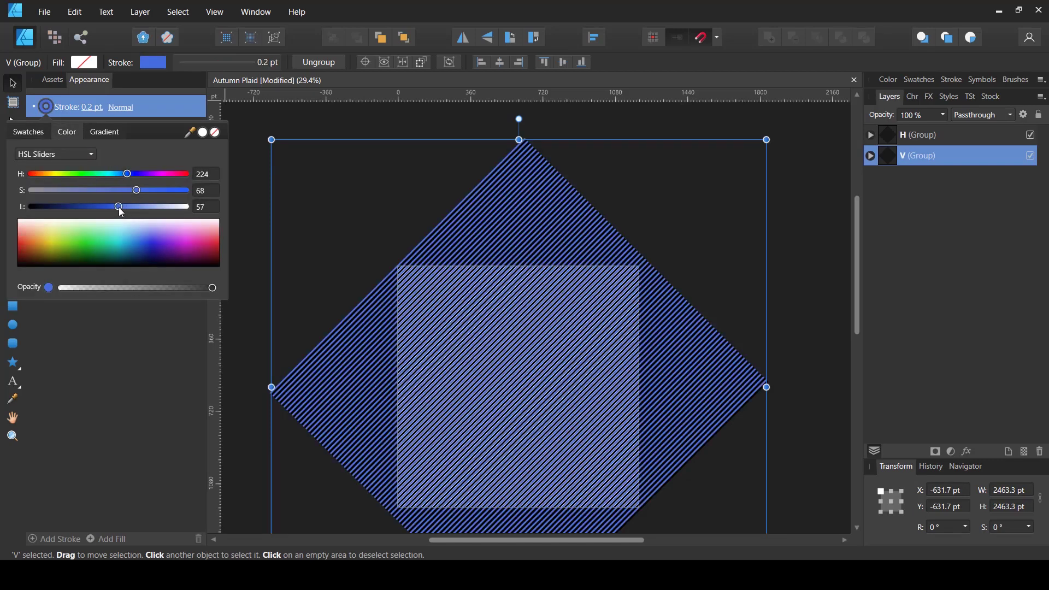
left_click(92, 107)
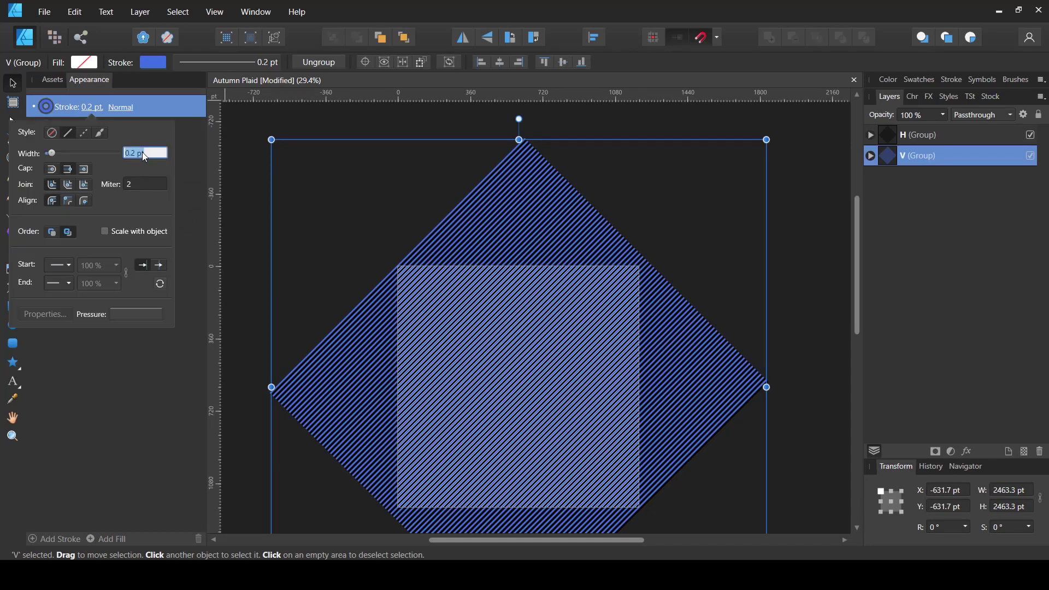
type("8")
key("Return")
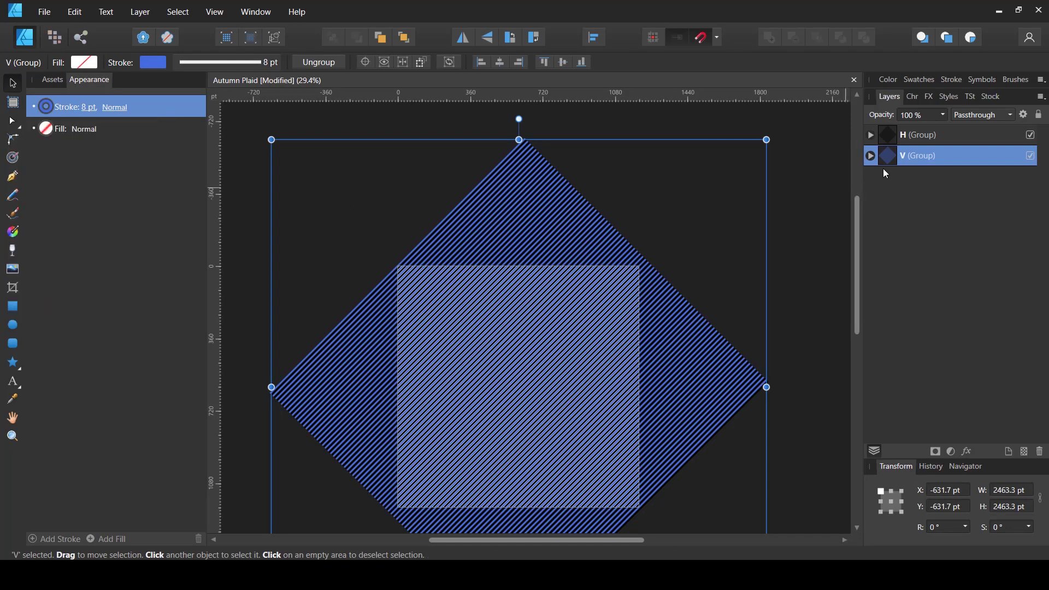
- Give the H group's stripes a red stroke with HSL 360, 100, 39 and a width of 8 pt, and deselect the group
left_click(900, 136)
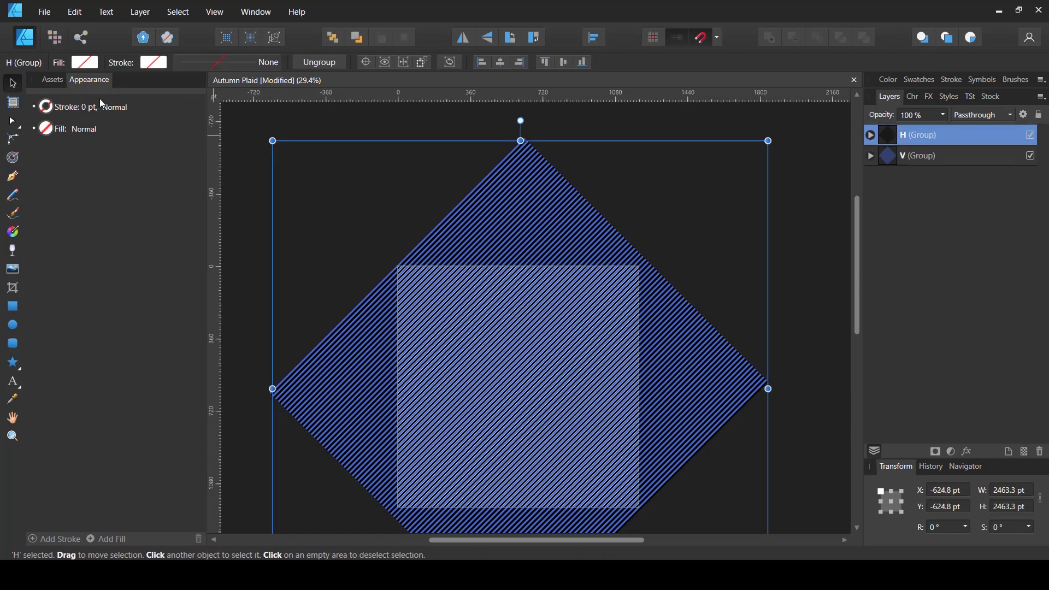
left_click(49, 111)
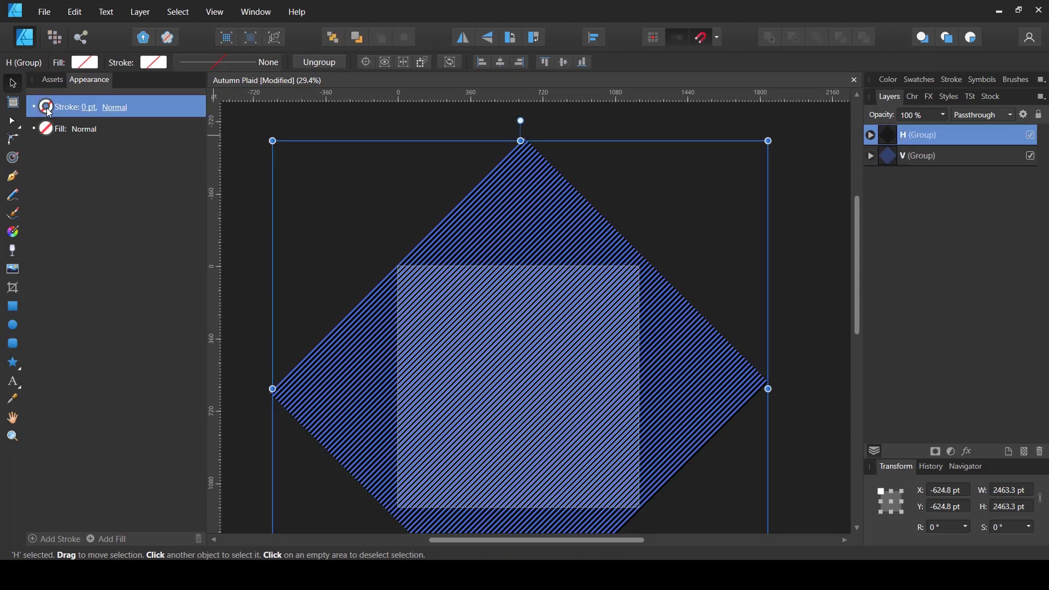
left_click(51, 111)
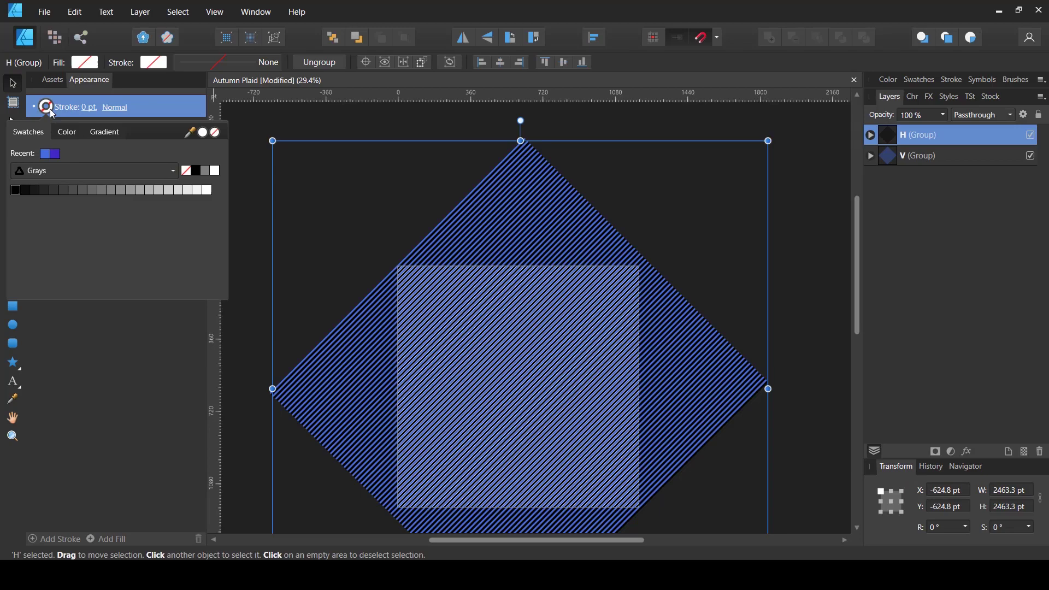
left_click(66, 132)
mouse_move(107, 172)
left_mouse_down()
mouse_move(200, 182)
mouse_move(91, 209)
left_mouse_up()
left_click(181, 190)
left_click_drag(181, 190, 245, 194)
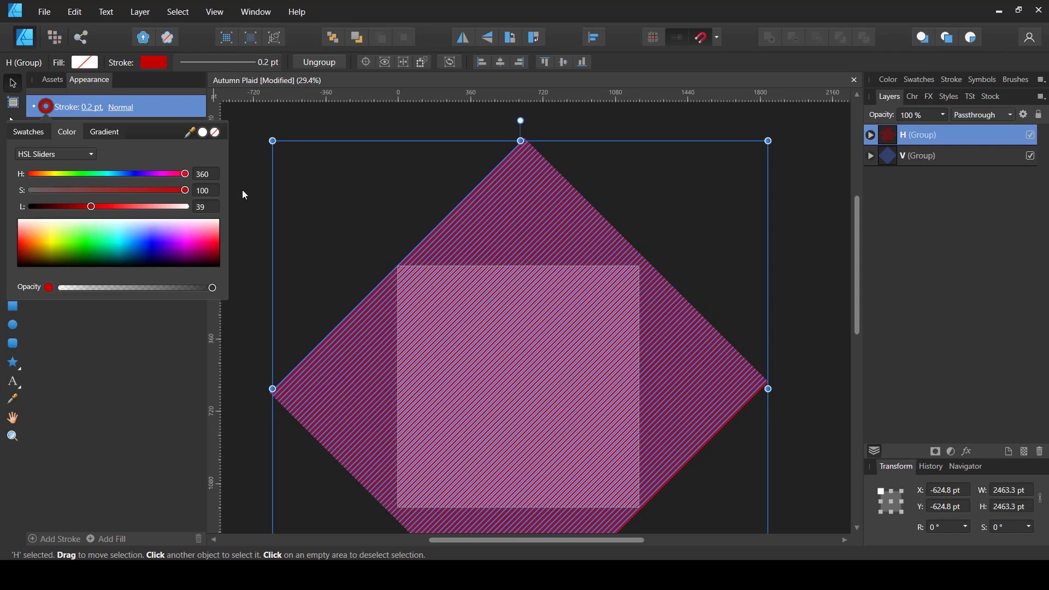
left_click(92, 108)
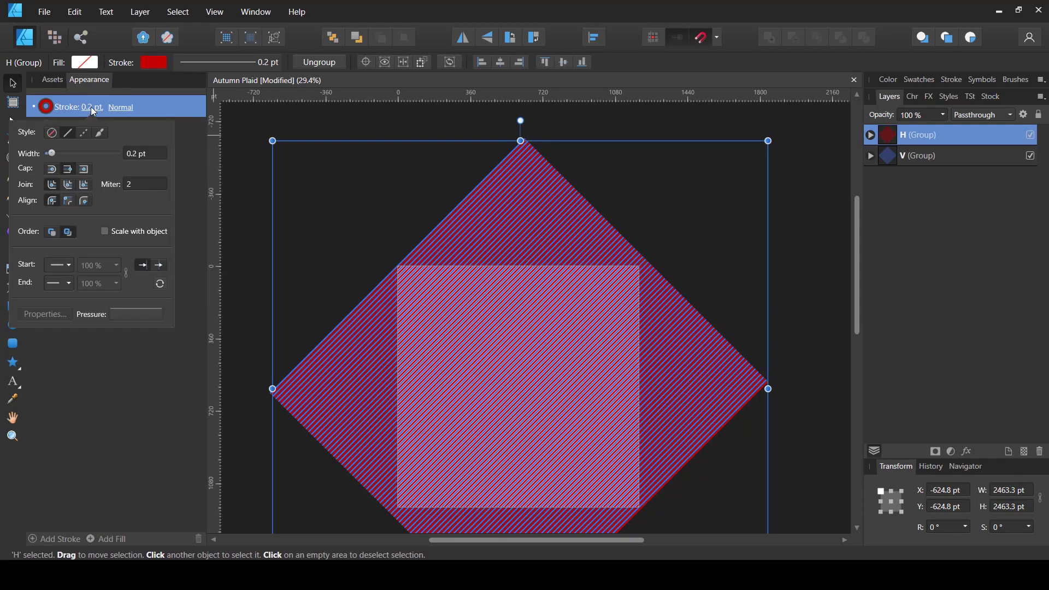
type("8")
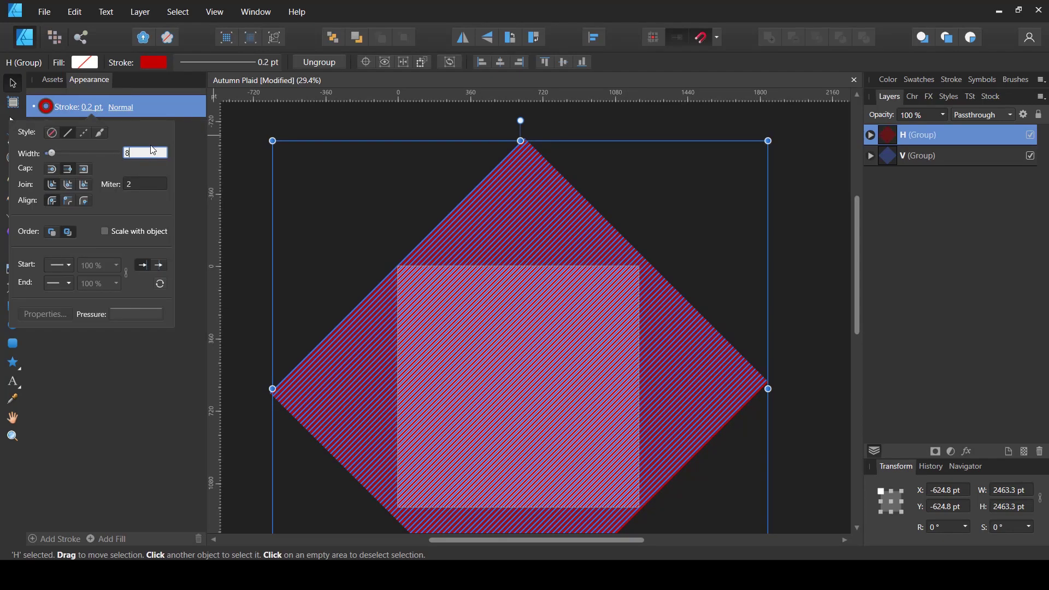
key("Return")
left_click(682, 211)
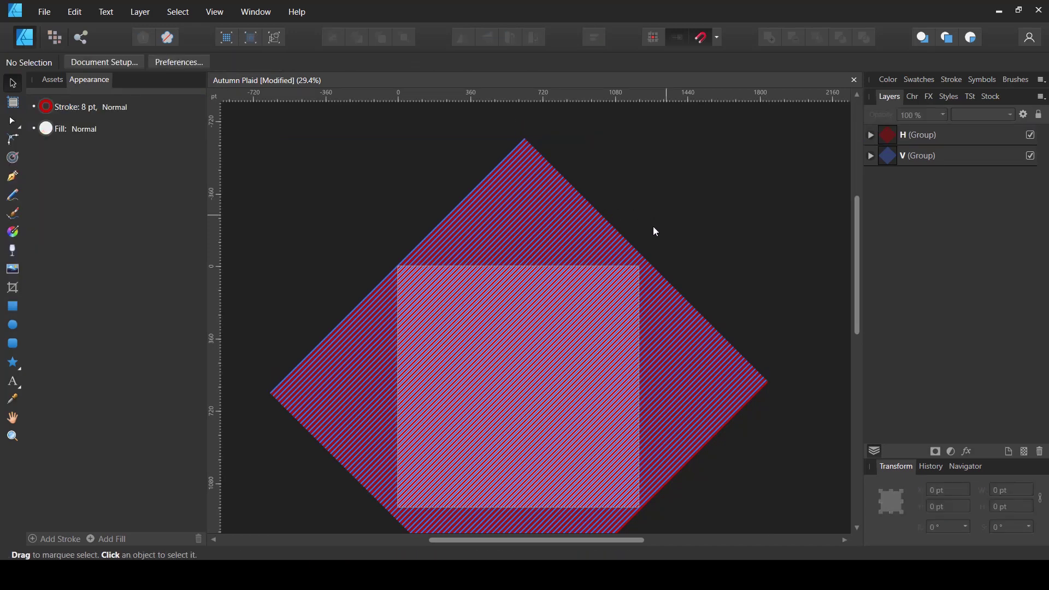
- Hide the V and H groups and draw a 1200 × 1200 pt rectangle covering the whole artboard
left_click(1031, 156)
left_click(1031, 135)
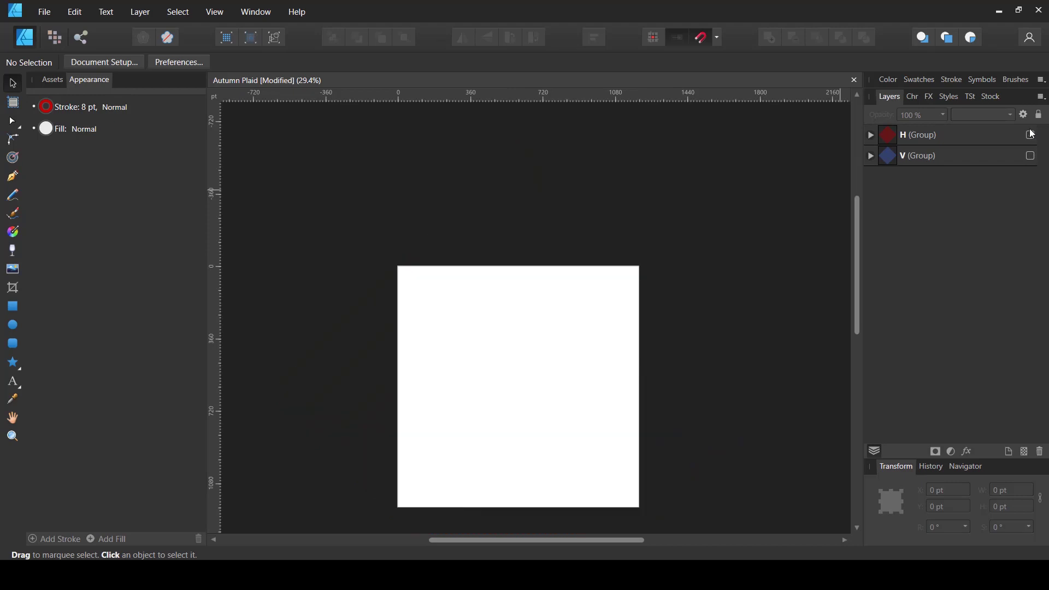
left_click(12, 306)
scroll(403, 273, "down", 3)
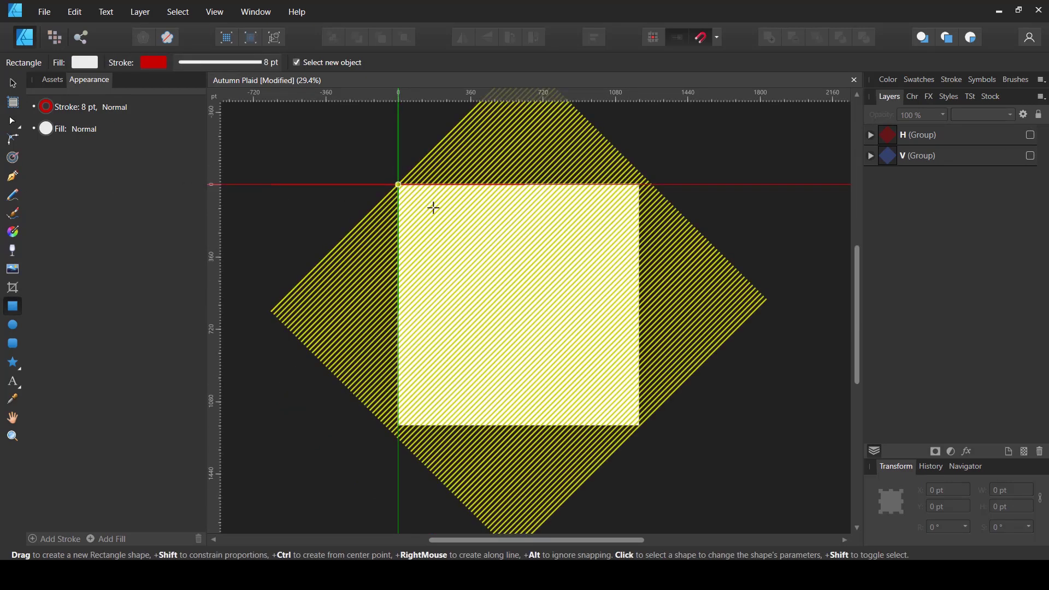
left_click_drag(399, 186, 640, 426)
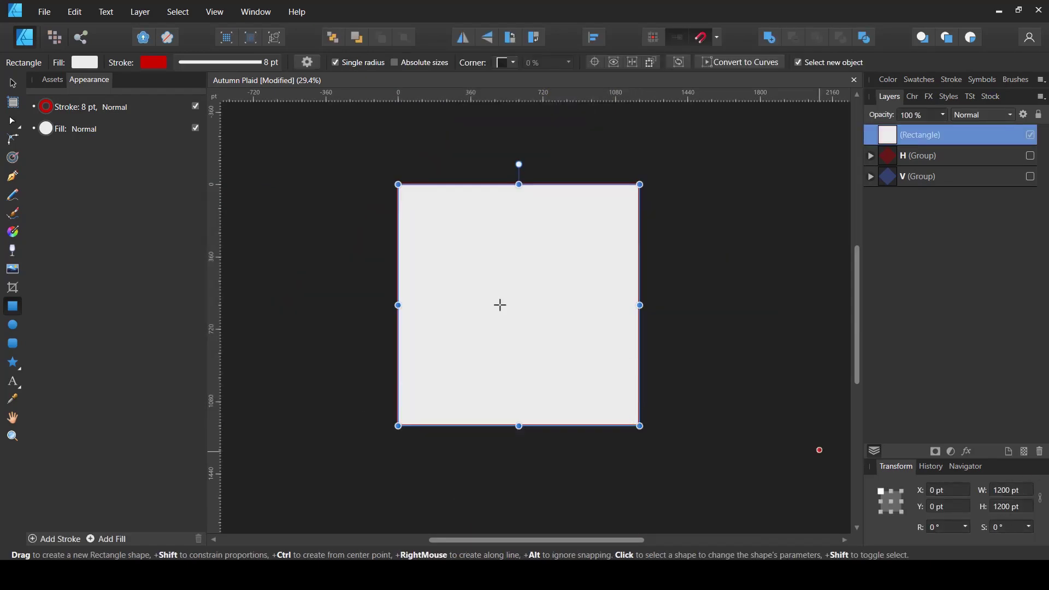
- Remove the stroke from the artboard-sized rectangle and fill it with black
left_click(155, 63)
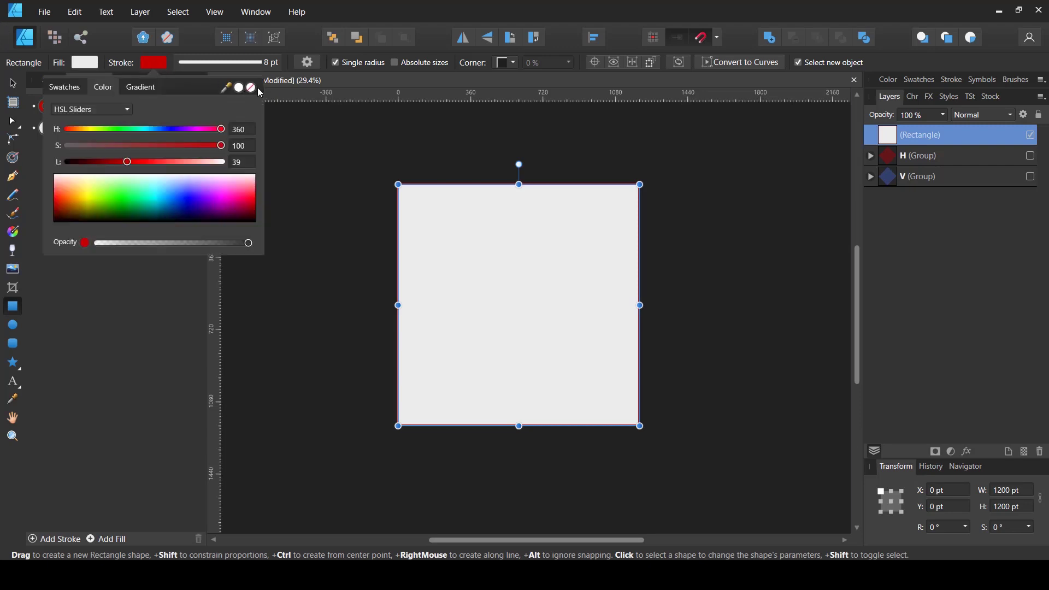
left_click(252, 88)
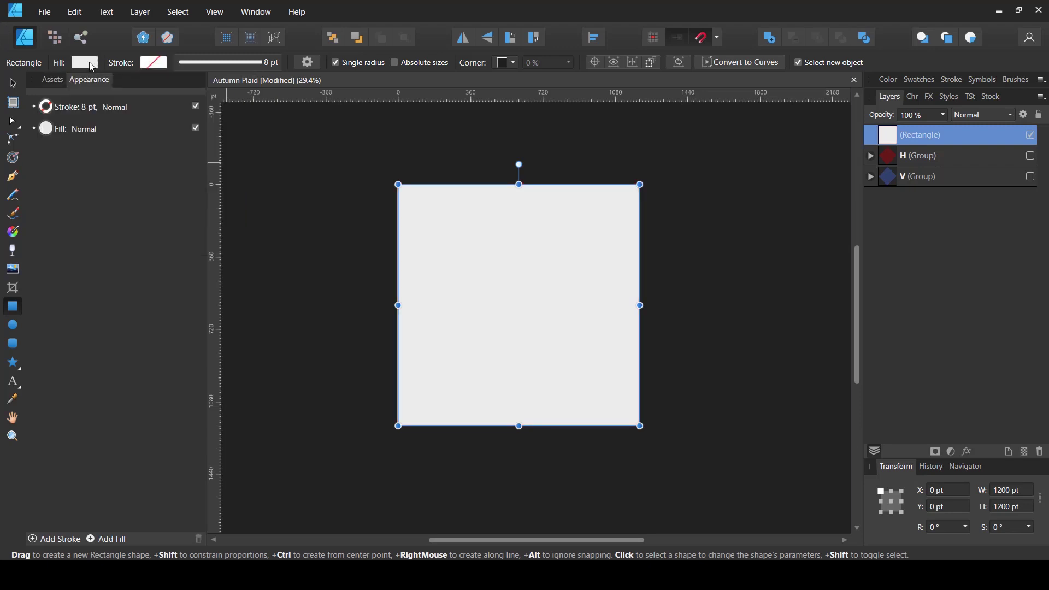
left_click(92, 67)
left_click_drag(165, 160, 9, 157)
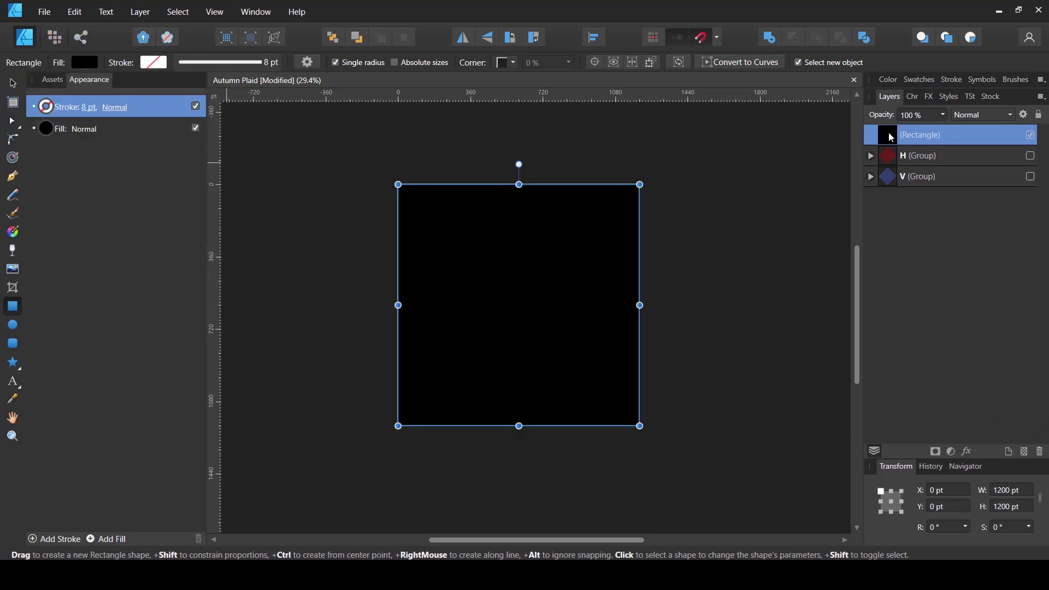
- Move the black rectangle below the H and V groups in the layer order, lock it, and deselect everything
left_click_drag(892, 138, 883, 216)
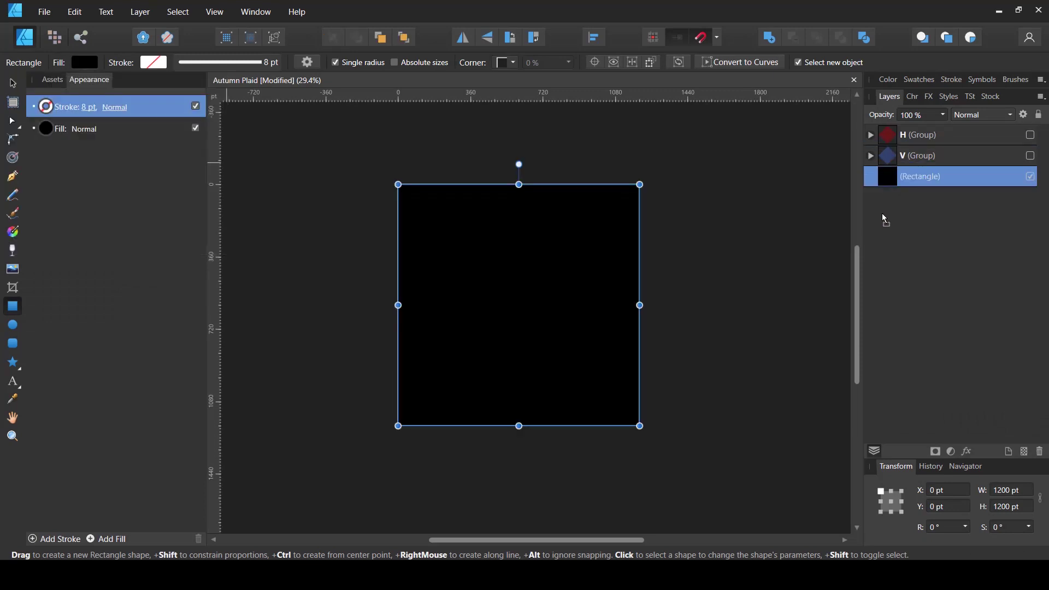
left_click(1044, 115)
left_click(684, 216)
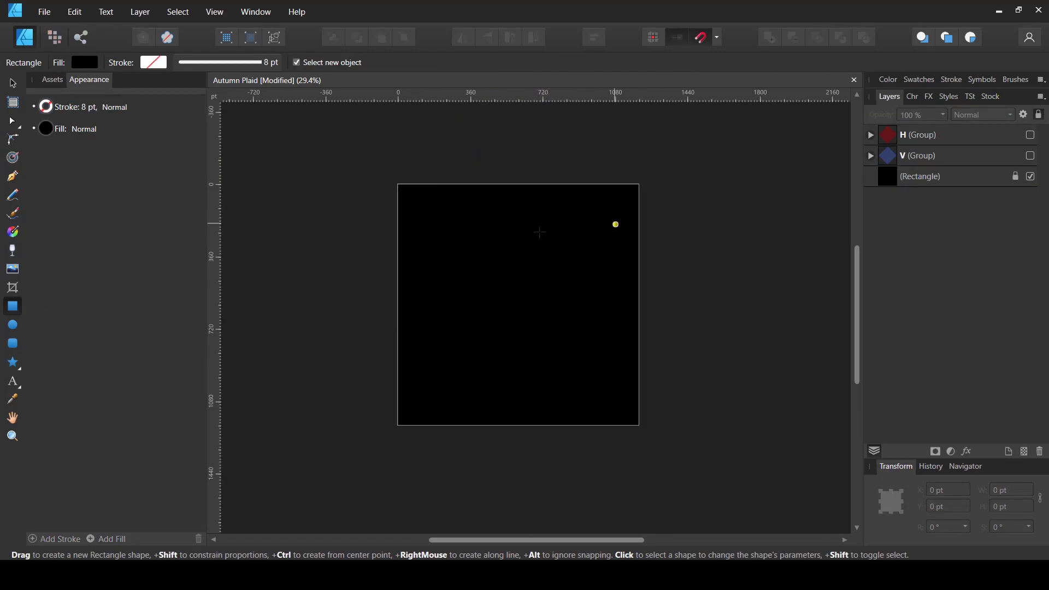
- Draw a vertical stripe about 246 pt wide over the full artboard height and fill it with orange, HSL 15, 100, 54
scroll(614, 222, "up", 1)
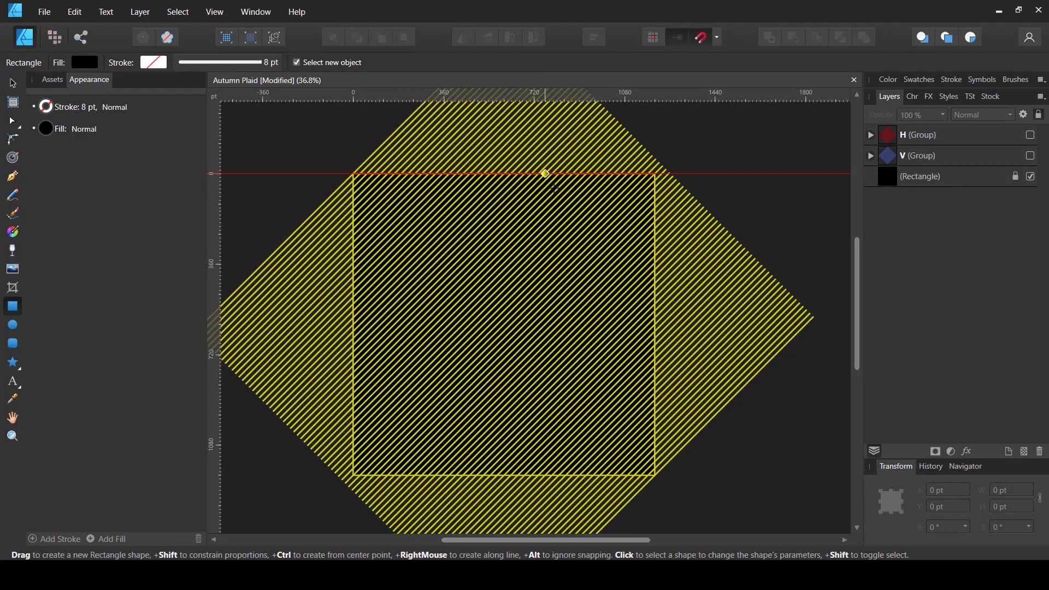
left_click_drag(545, 174, 607, 475)
left_click(87, 63)
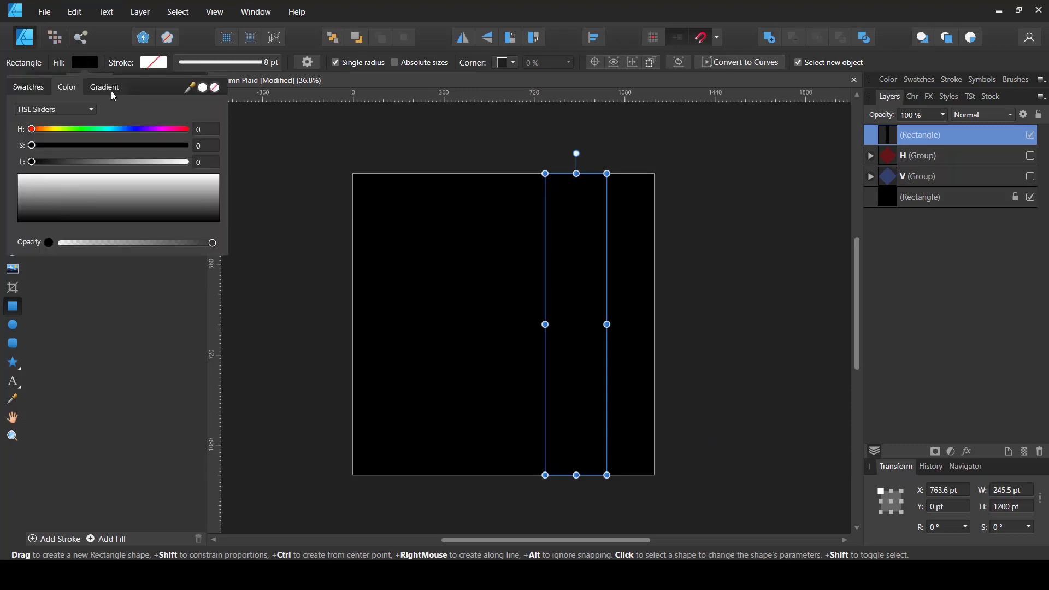
left_click(147, 162)
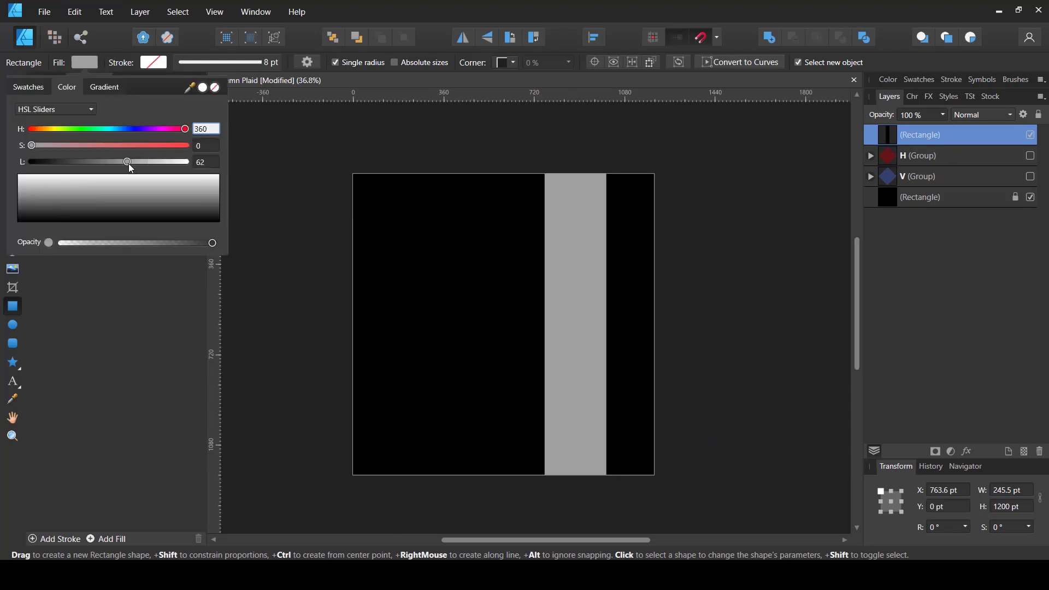
left_click_drag(145, 146, 190, 146)
left_click_drag(50, 131, 36, 130)
left_click_drag(135, 163, 114, 162)
left_click_drag(36, 129, 42, 133)
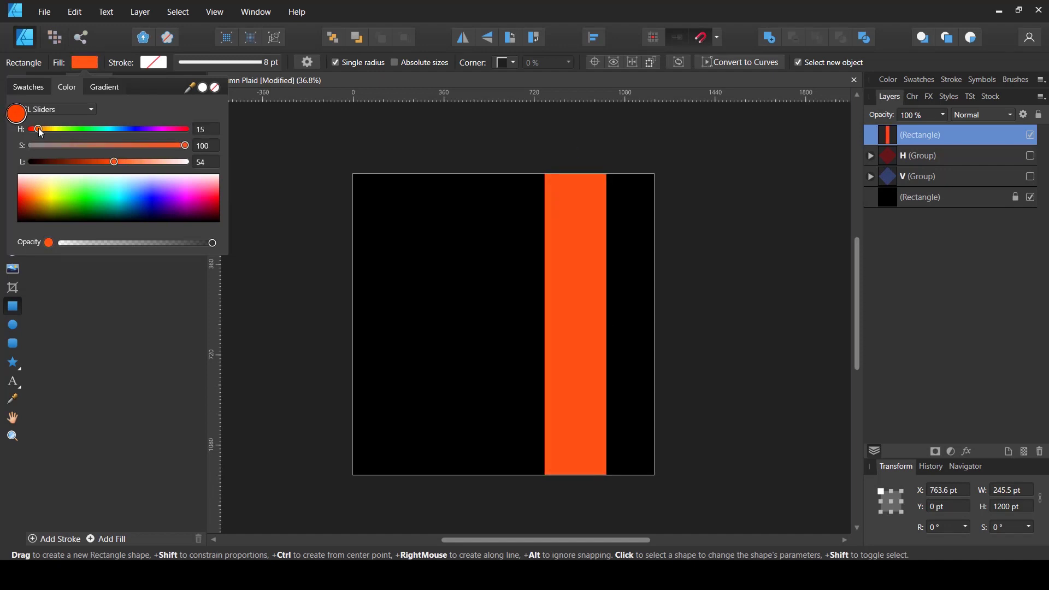
- Move the orange stripe into the artboard's left half and narrow it to about 194 pt, at X about 226 pt
left_click(13, 84)
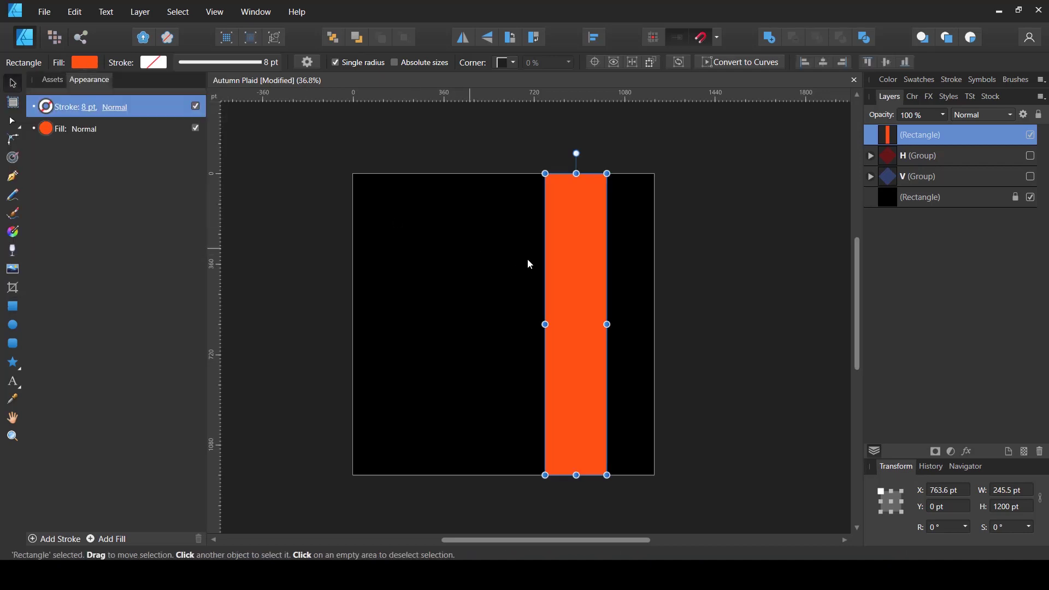
left_click_drag(592, 267, 444, 259)
left_click_drag(459, 325, 436, 346)
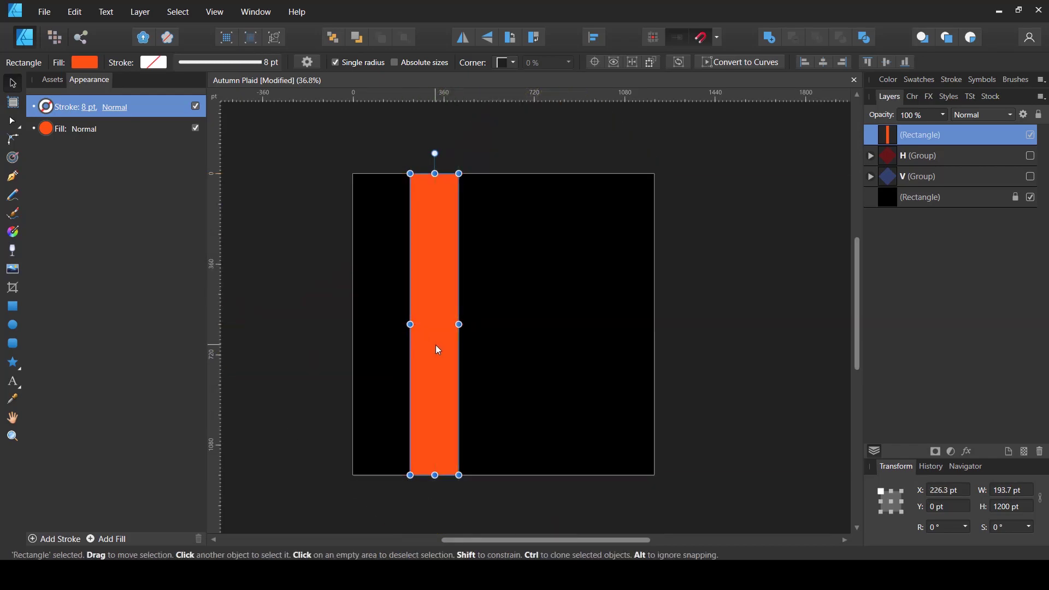
- Duplicate the orange stripe and place the copy just right of the original at X about 436 pt, leaving a thin black gap
key("ctrl+j")
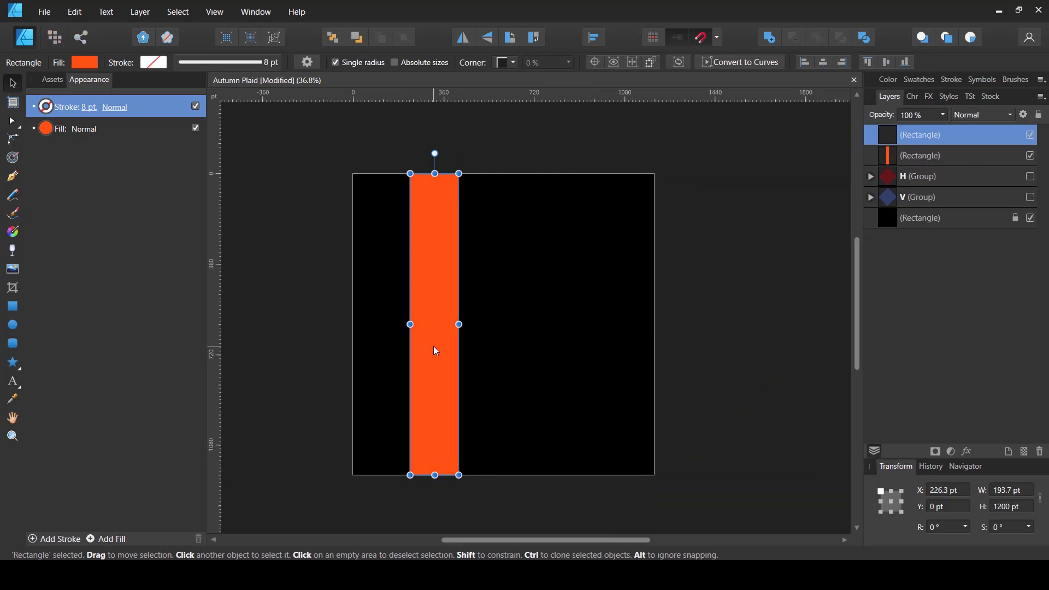
scroll(436, 350, "up", 3)
left_click_drag(445, 350, 539, 368)
scroll(448, 360, "down", 3)
scroll(489, 382, "up", 2)
scroll(510, 359, "down", 1)
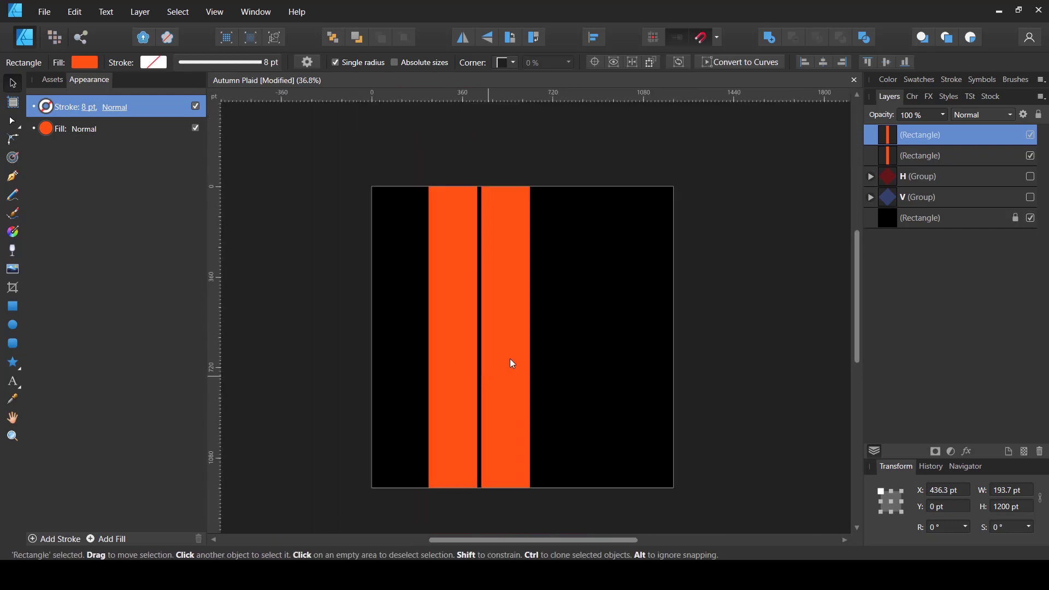
- Duplicate both orange stripes, rotate the copies by -90°, and place them across the full width of the artboard's lower half
left_click(899, 157, "shift")
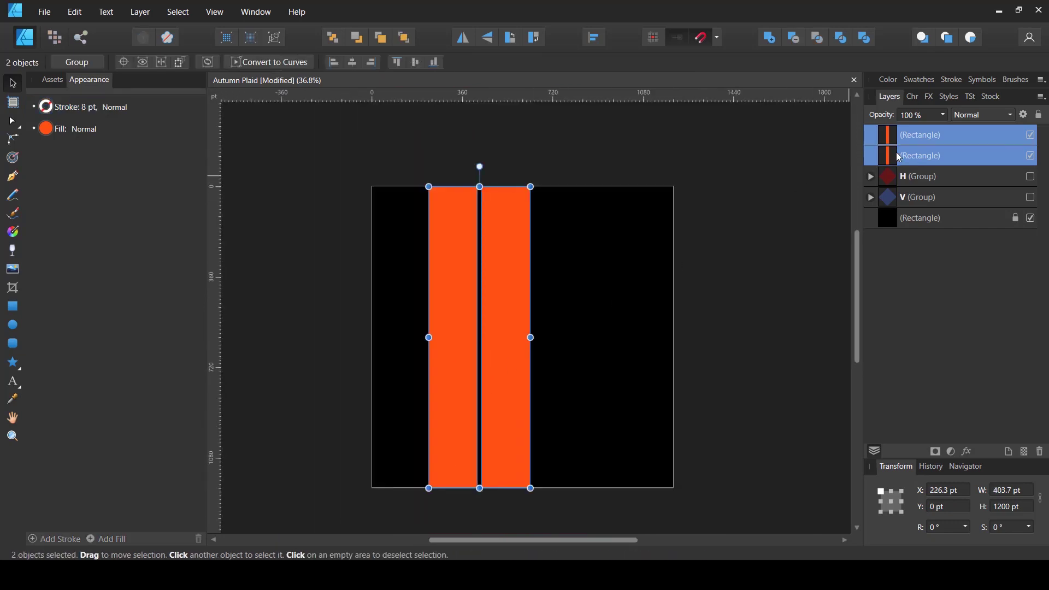
key("ctrl+j")
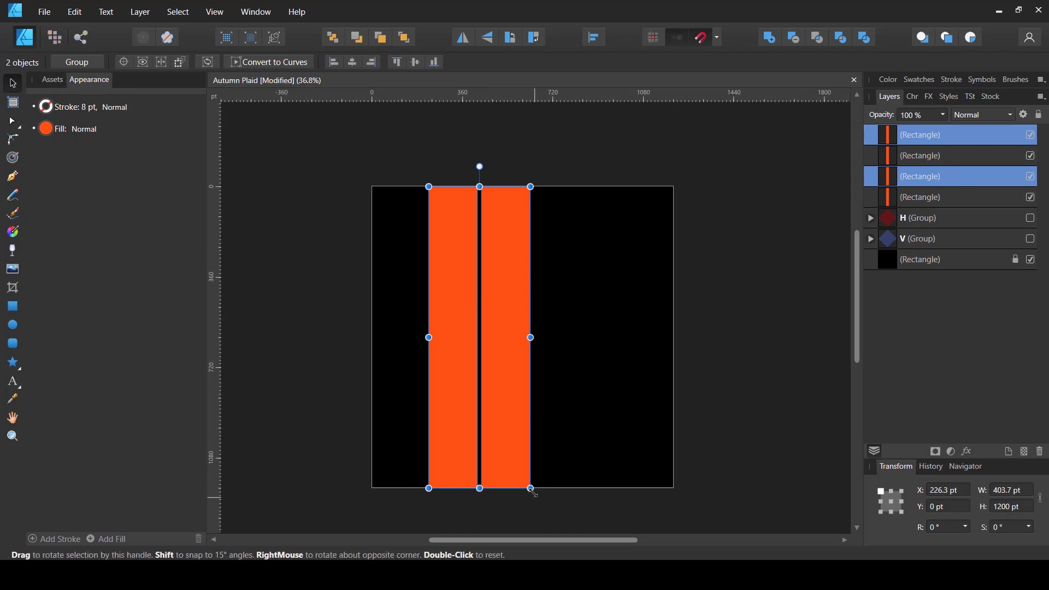
left_click_drag(535, 493, 291, 390)
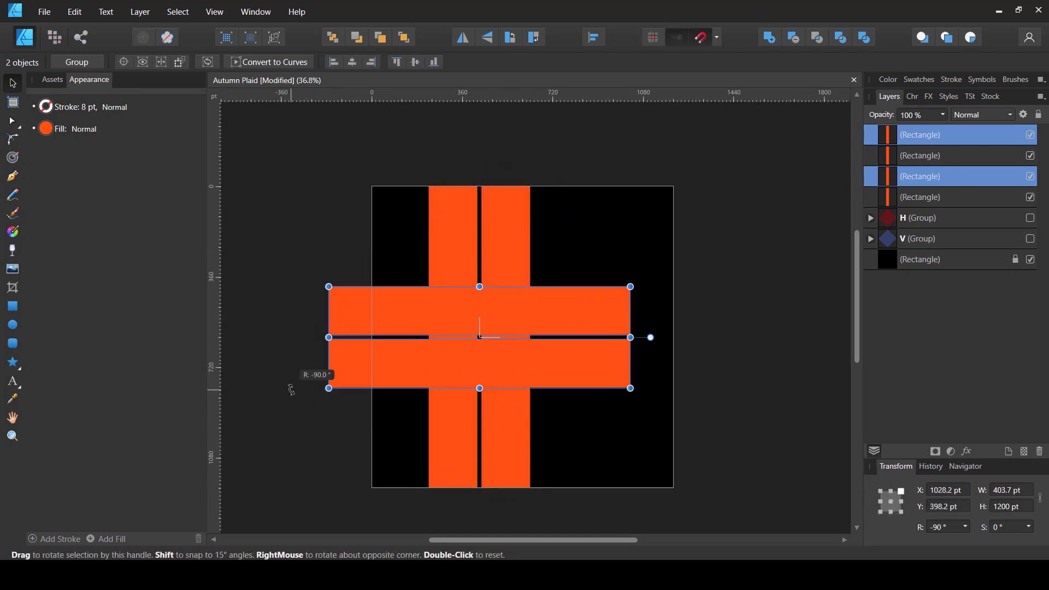
left_click_drag(496, 357, 562, 402)
left_click(767, 393)
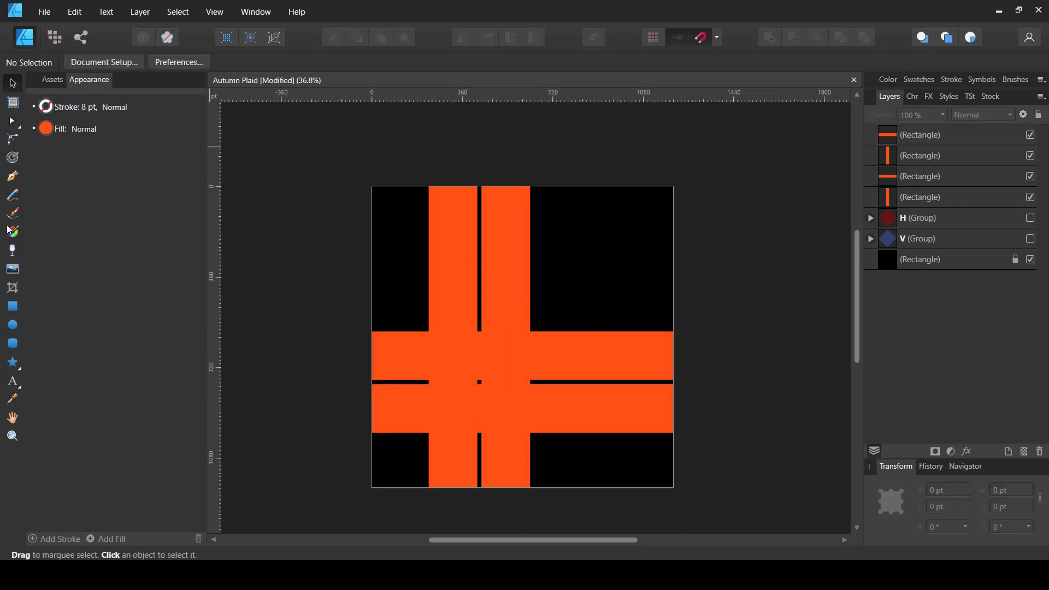
- Draw a full-height vertical stripe about 91 pt wide right of the orange pair and place it at X about 914 pt
left_click(13, 307)
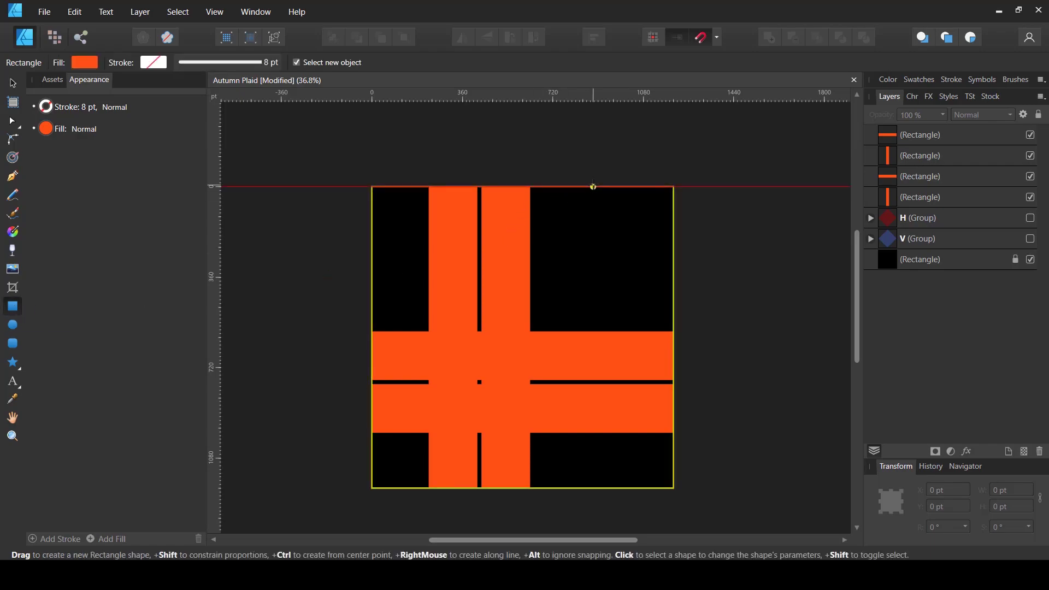
left_click_drag(593, 187, 618, 488)
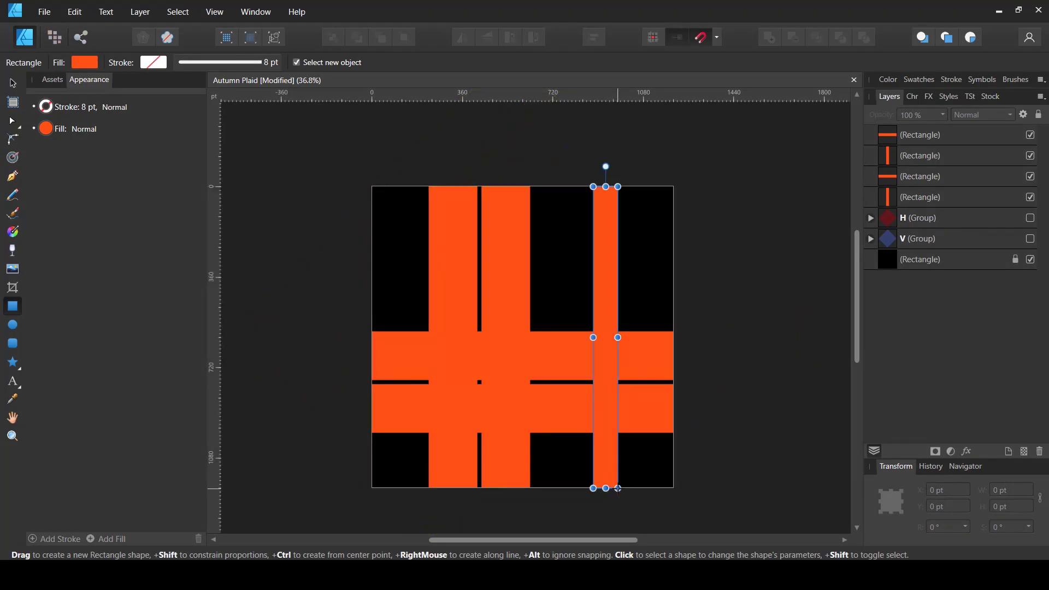
left_click_drag(614, 338, 613, 339)
key("v")
key("m")
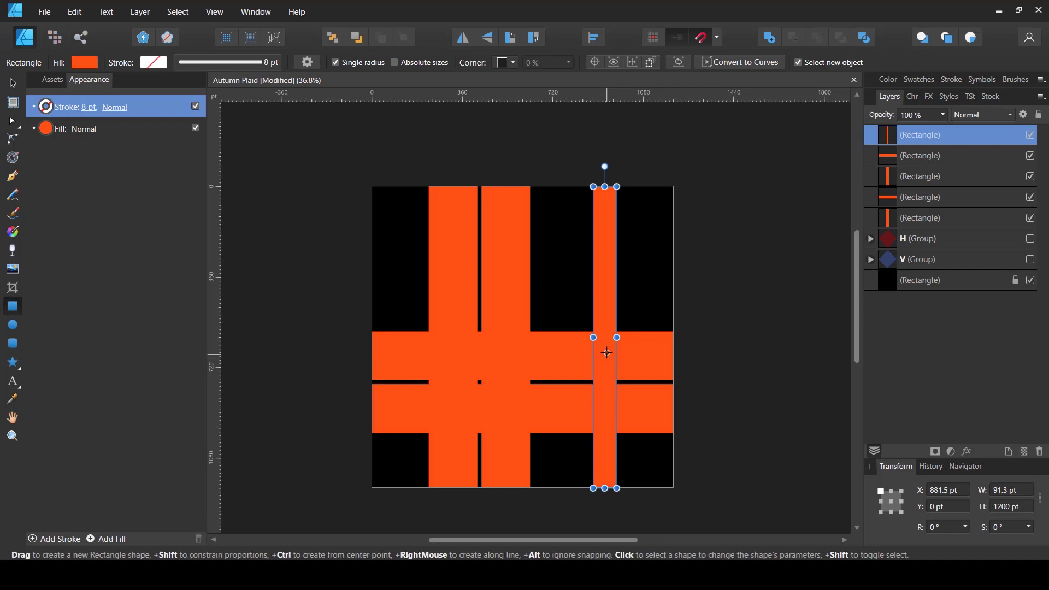
key("a")
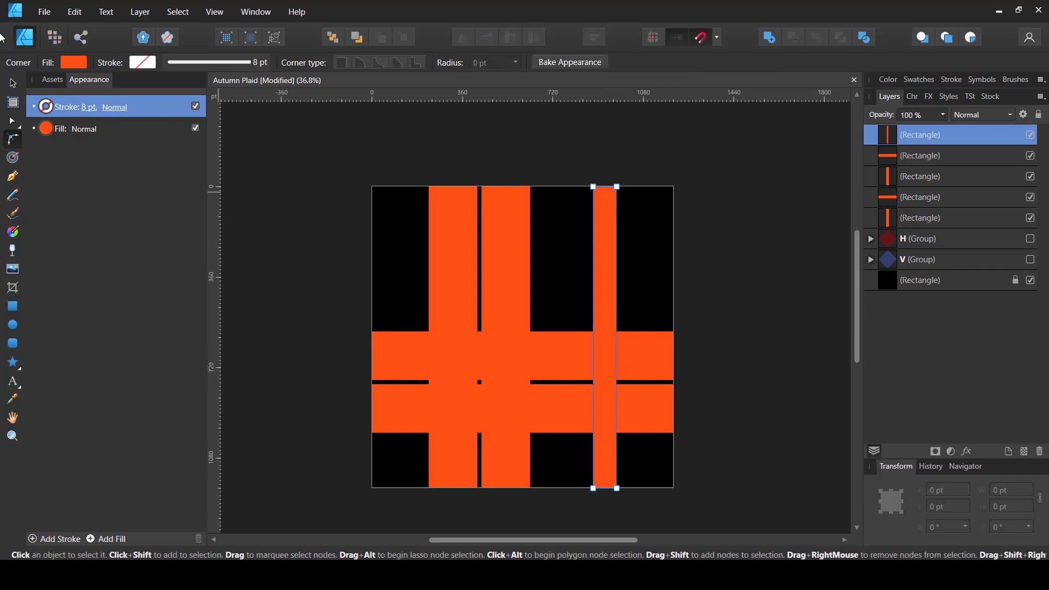
key("v")
left_click_drag(602, 363, 610, 362)
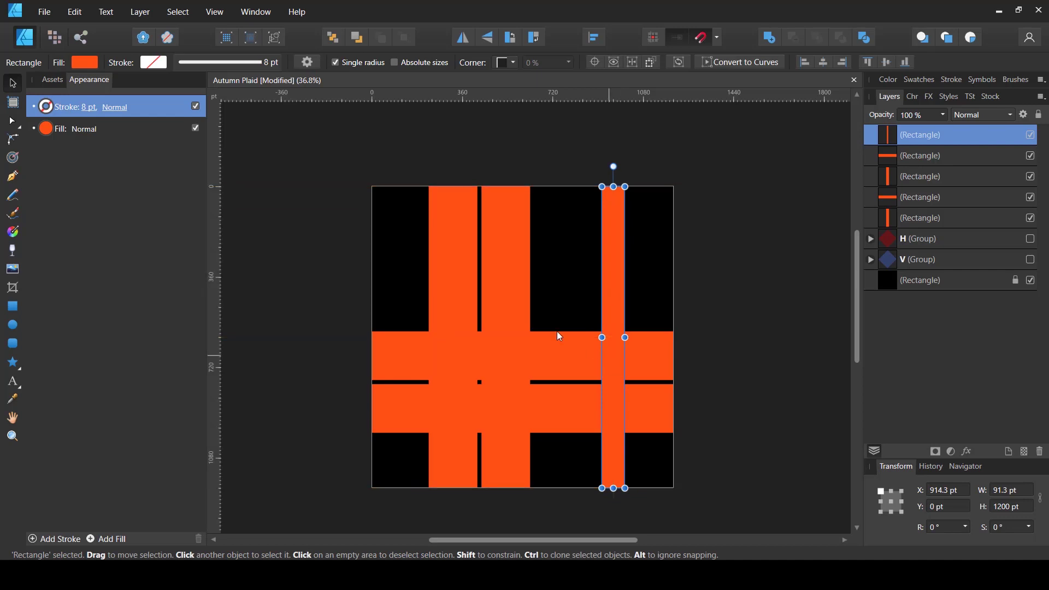
- Fill the new narrow vertical stripe with yellow, HSL 45, 100, 51
left_click(85, 63)
left_click(51, 129)
left_click_drag(50, 129, 51, 129)
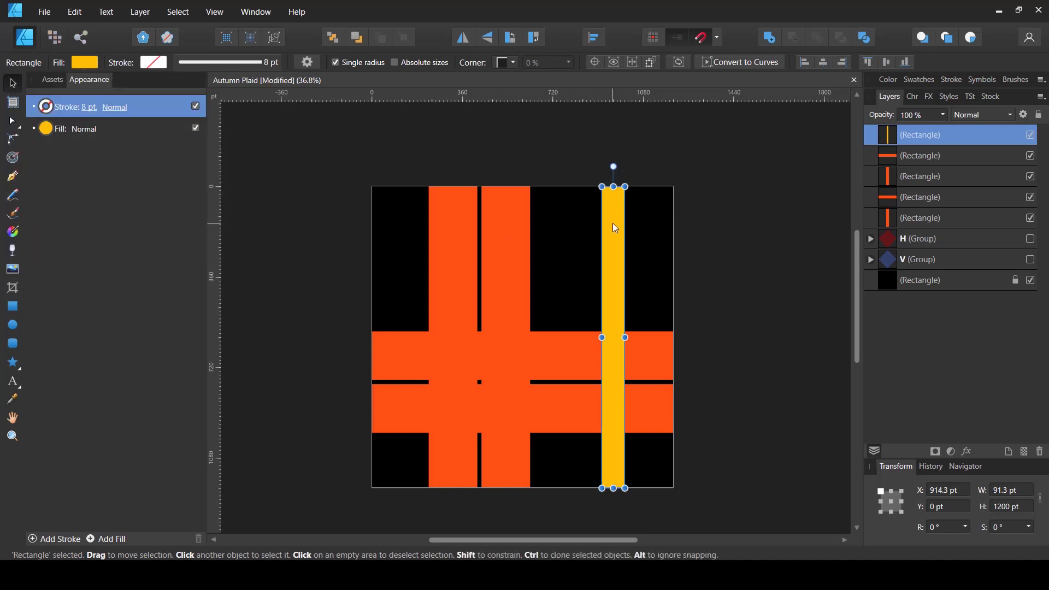
- Duplicate the yellow stripe, rotate the copy by -90°, and place it across the artboard at Y about 194 pt
key("ctrl+j")
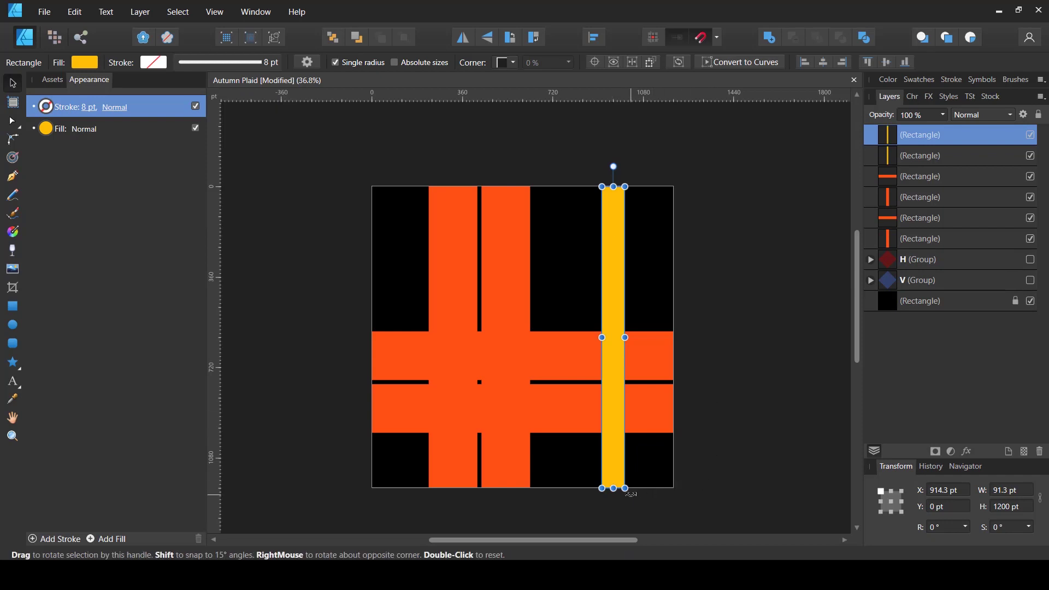
left_click_drag(625, 495, 426, 350)
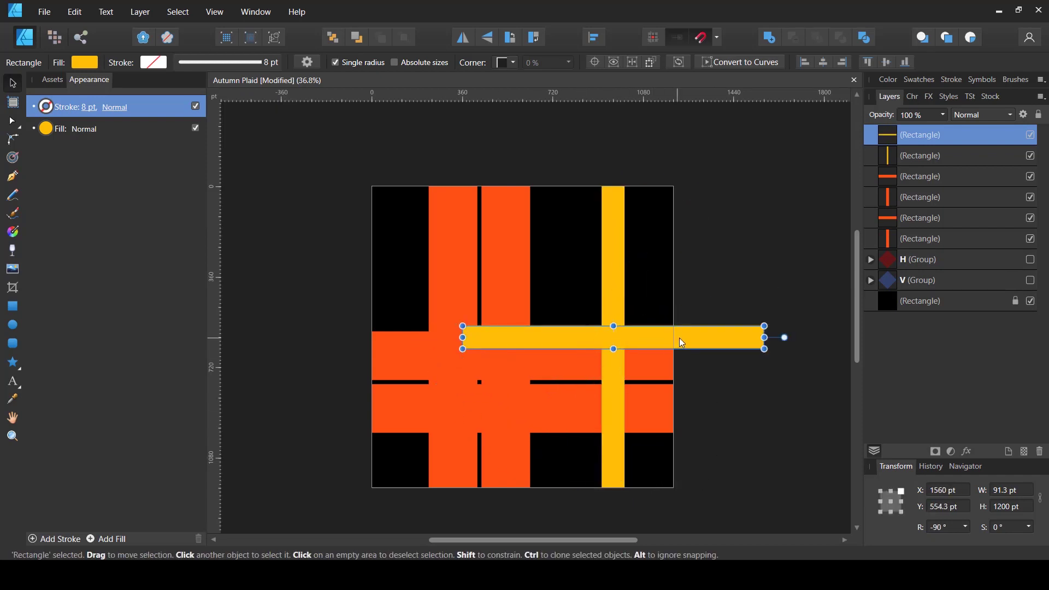
left_click_drag(673, 328, 590, 246)
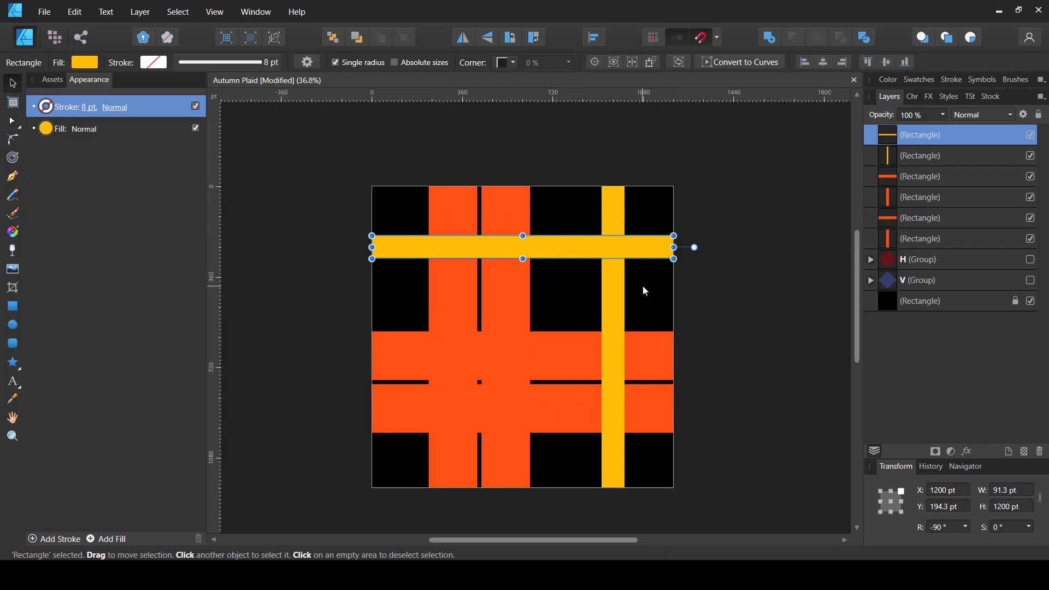
left_click(774, 280)
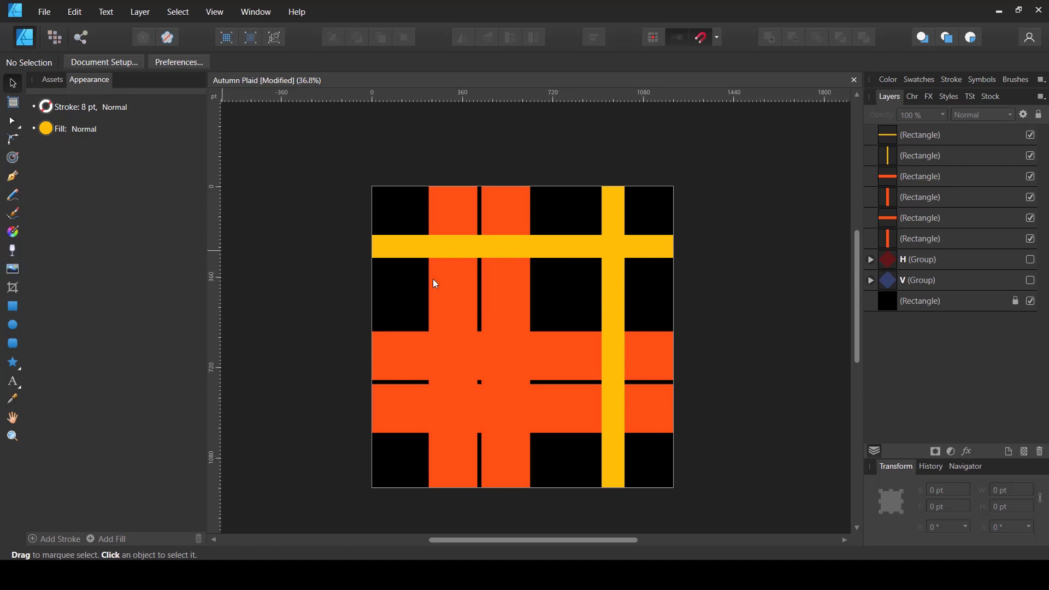
- Add a white full-height vertical stripe about 48 pt wide near the artboard's left edge, at X about 86 pt
left_click(13, 310)
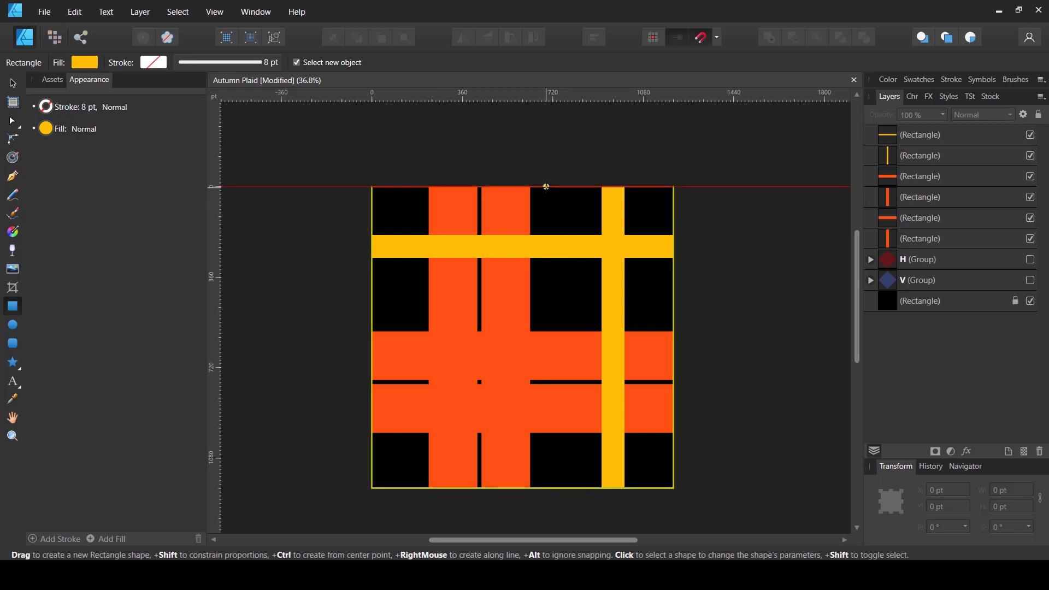
left_click_drag(547, 187, 559, 488)
left_click(82, 63)
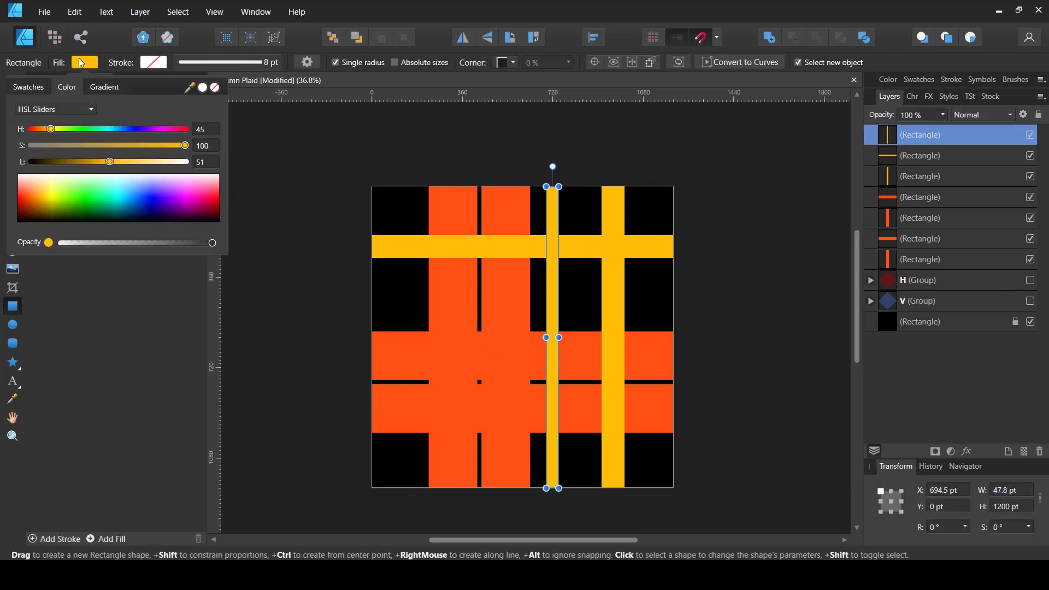
left_click_drag(150, 162, 251, 171)
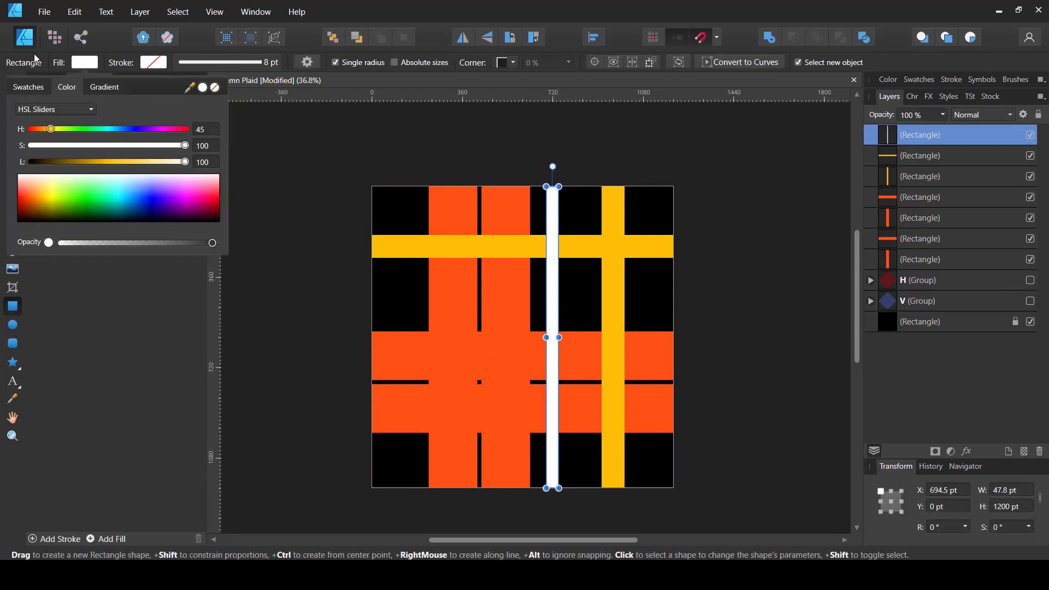
left_click(12, 83)
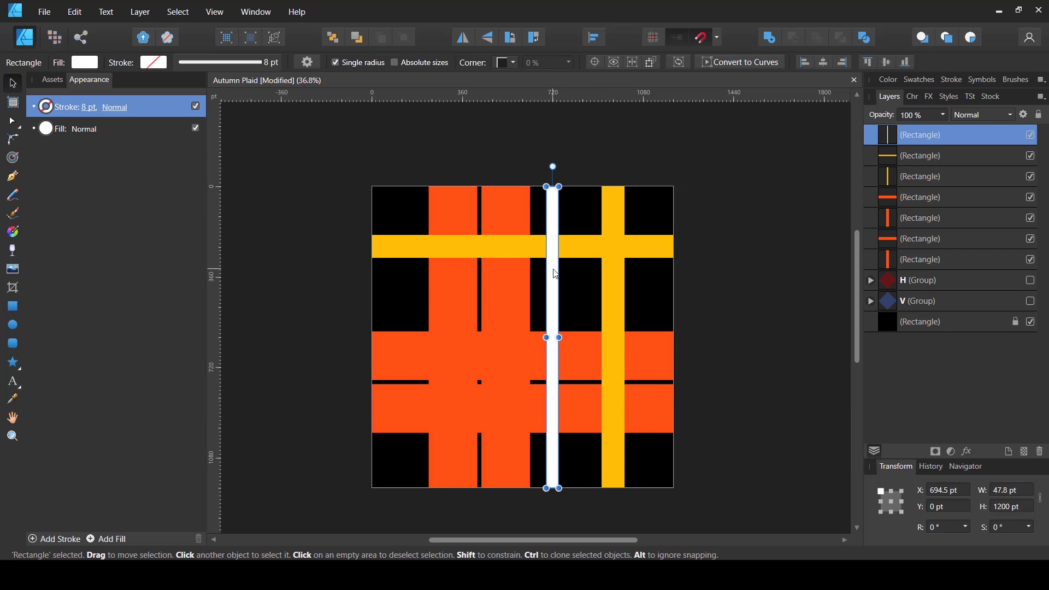
left_click_drag(555, 273, 402, 271)
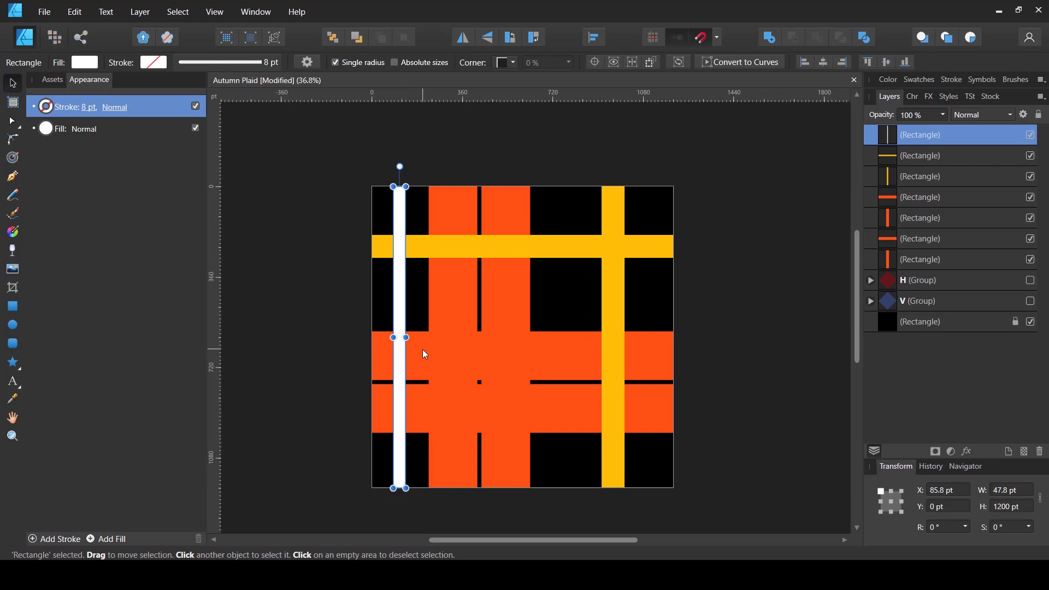
- Duplicate the white stripe, rotate the copy by -90°, and place it across the artboard near its lower edge at Y about 1064 pt
key("ctrl+j")
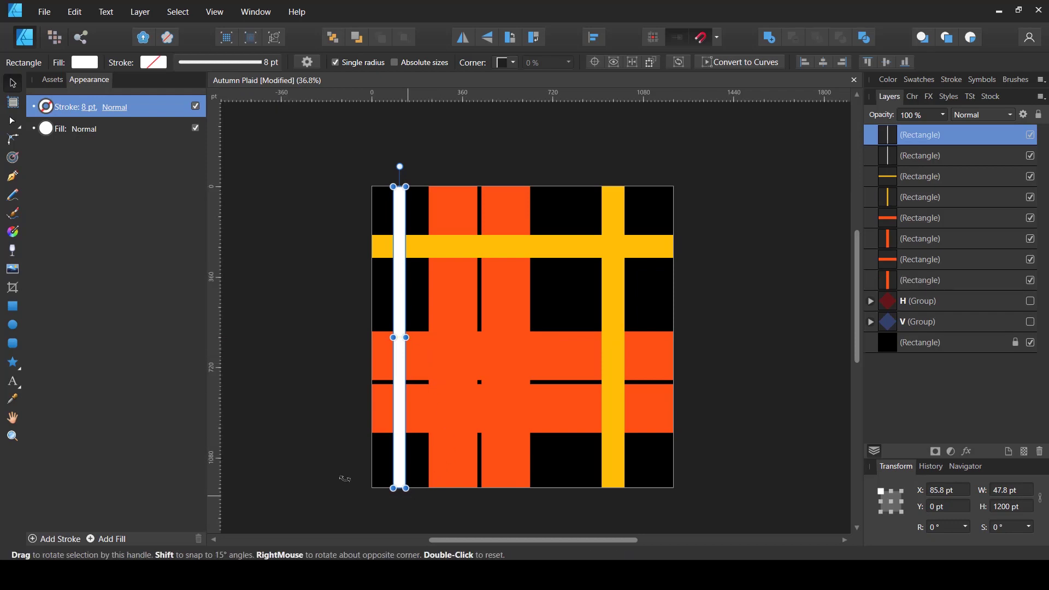
left_click_drag(345, 479, 312, 350)
left_click_drag(431, 346, 557, 467)
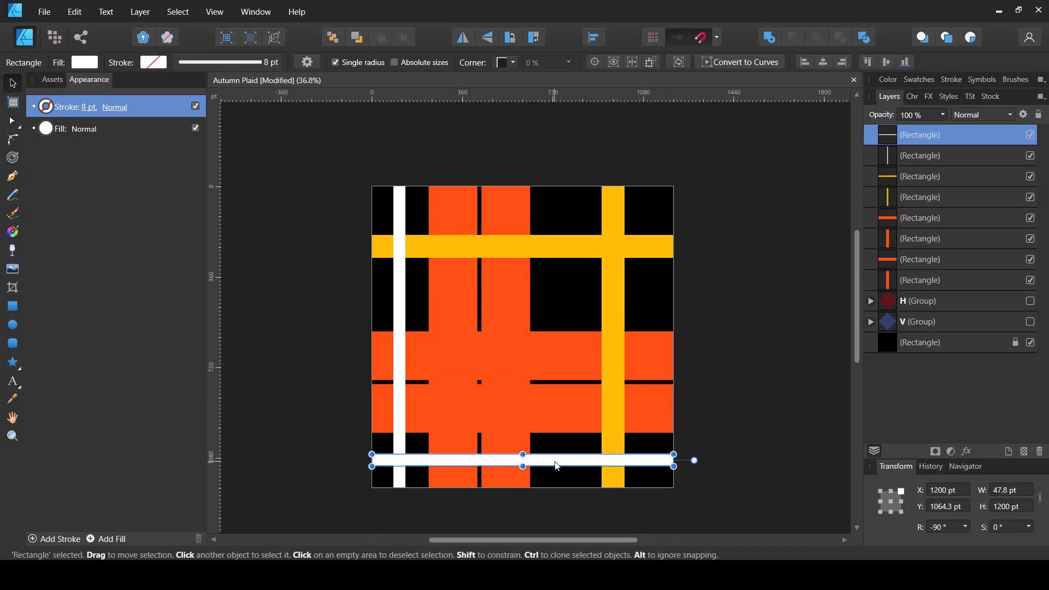
left_click(844, 332)
left_click_drag(776, 322, 702, 281)
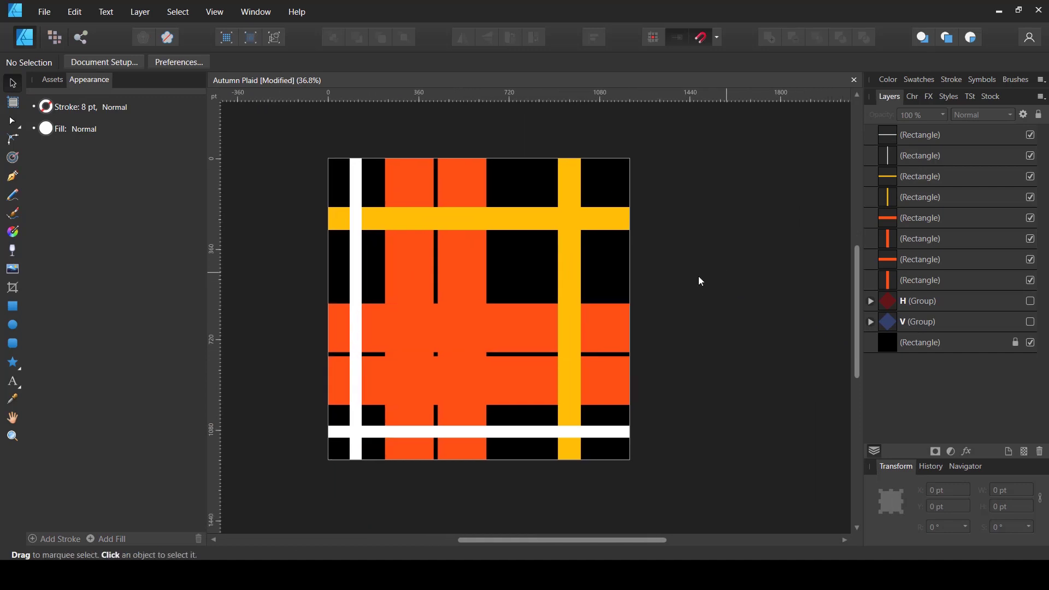
- Save the document with the plain orange, yellow and white stripes in place
scroll(437, 314, "up", 2)
scroll(438, 312, "down", 4)
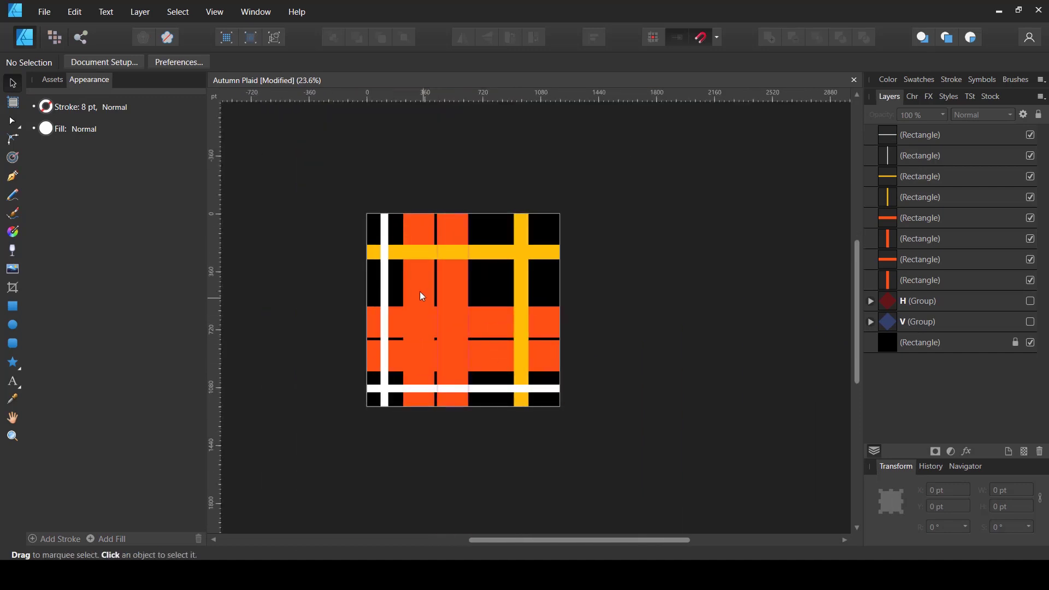
scroll(350, 300, "up", 2)
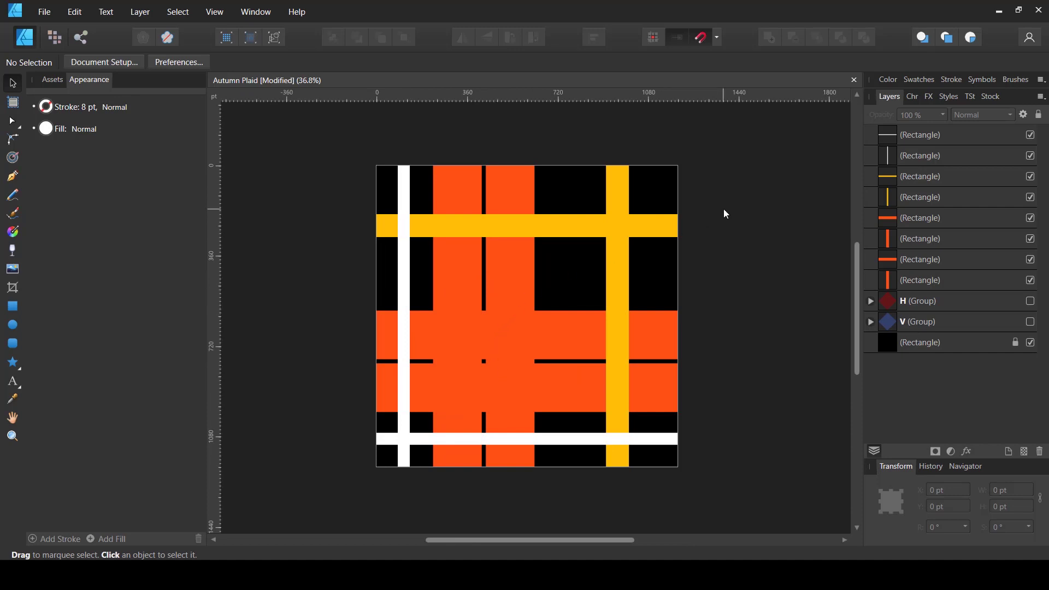
key("ctrl+s")
- Duplicate the V group, make the copy visible, and clip it inside the first orange vertical stripe
left_click(906, 326)
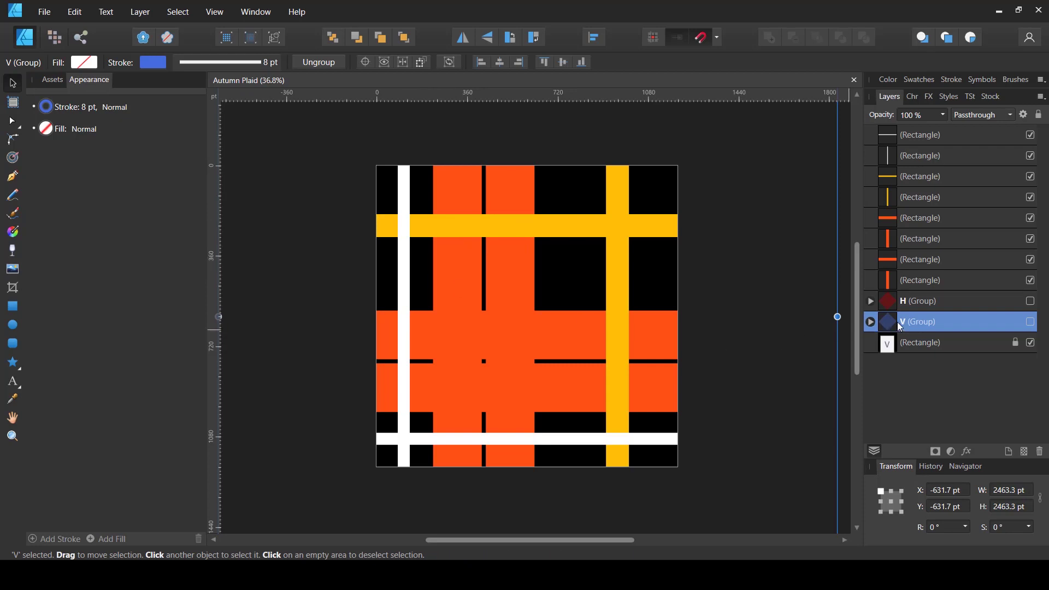
key("ctrl+j")
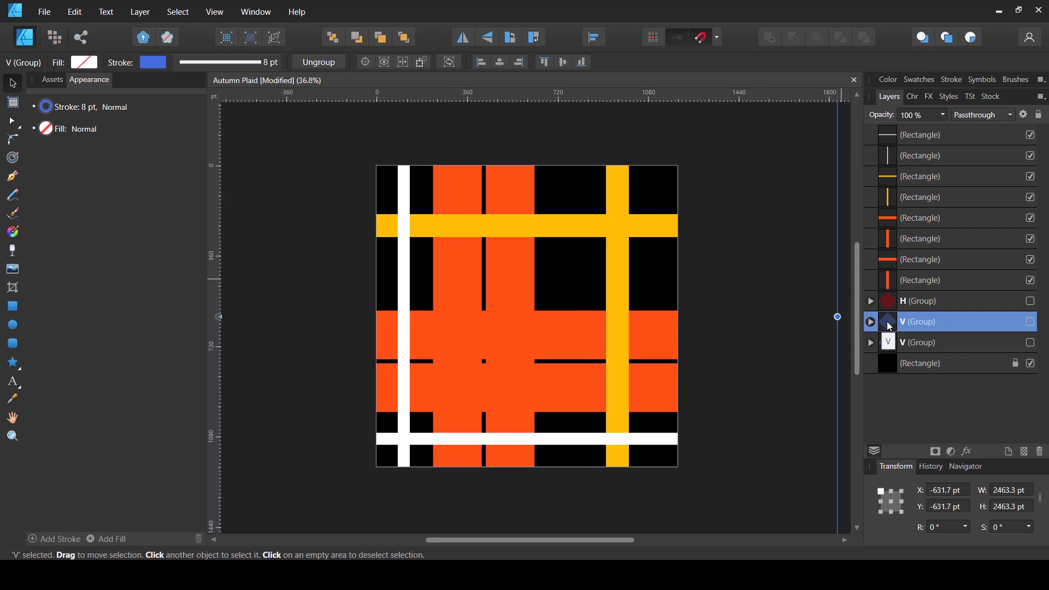
mouse_move(890, 325)
left_mouse_down()
mouse_move(906, 291)
mouse_move(888, 322)
left_mouse_up()
left_click(1032, 324)
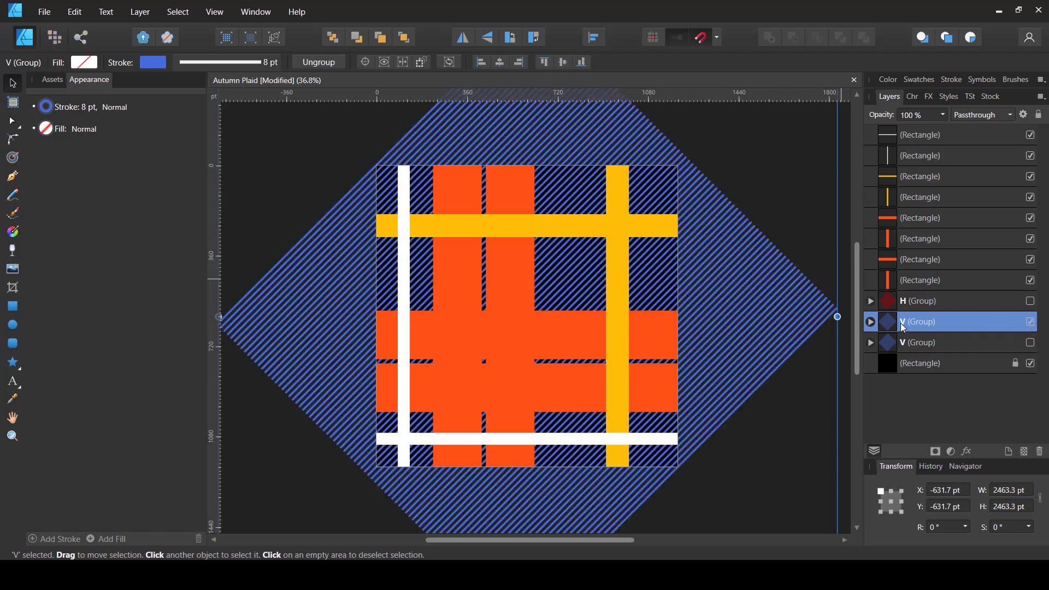
left_click_drag(889, 324, 881, 289)
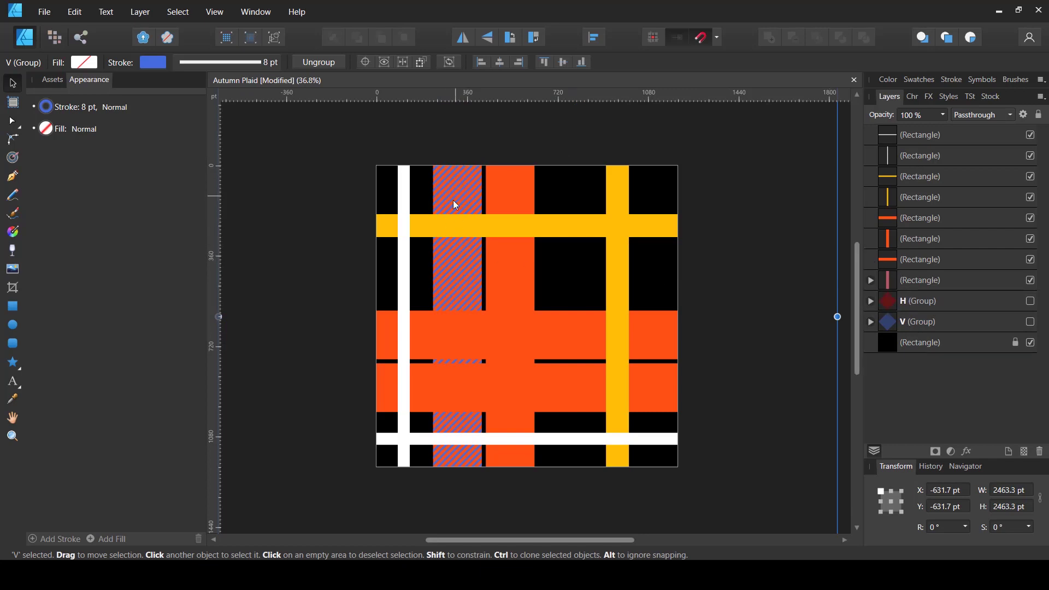
- Show the remaining V group and clip duplicates of it inside the second orange and the yellow vertical stripes
left_click(897, 324)
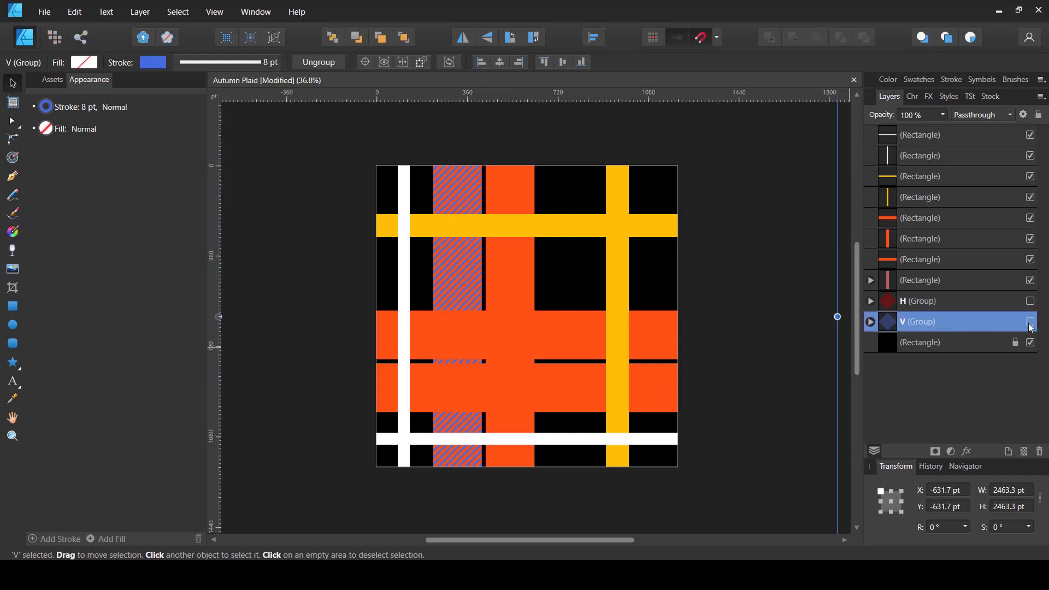
left_click(1031, 322)
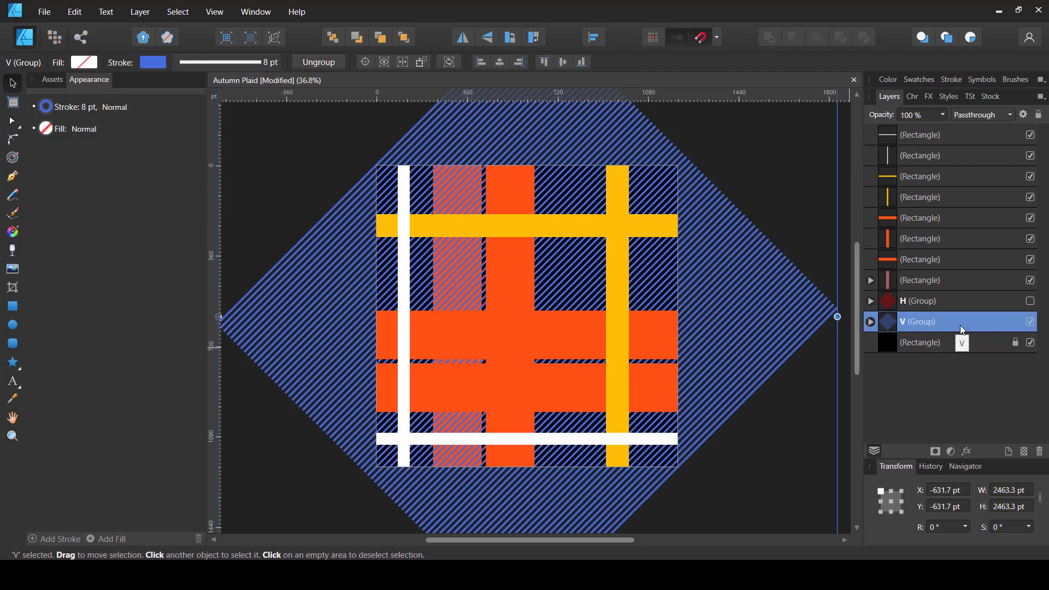
key("ctrl+j")
left_click_drag(915, 330, 911, 242)
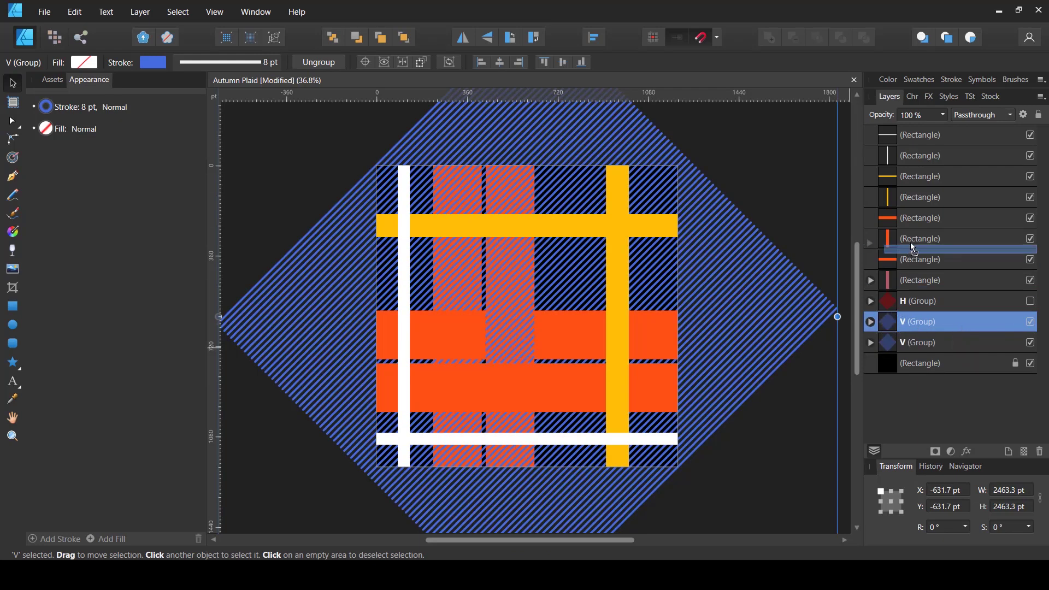
left_click(896, 322)
key("ctrl+j")
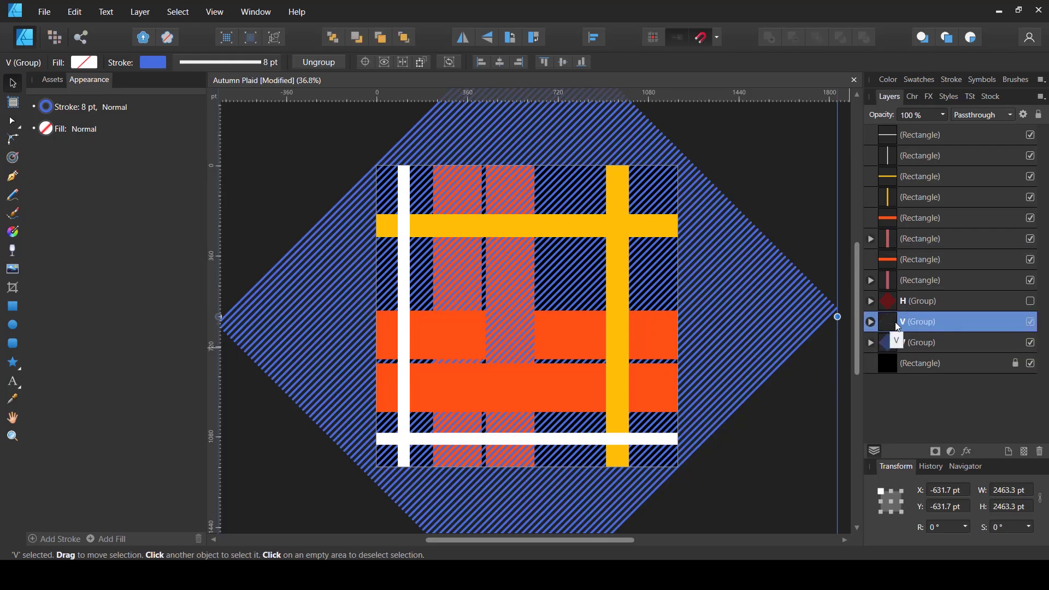
left_click_drag(896, 322, 924, 208)
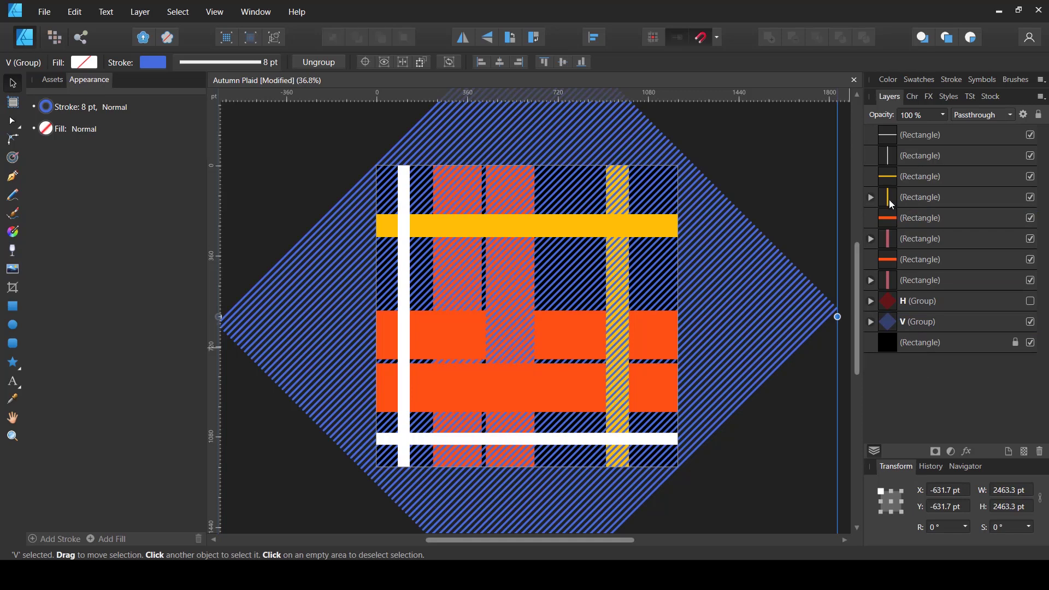
- Clip another duplicate of the V group inside the white vertical stripe and hide the original V group
left_click(890, 323)
key("ctrl+j")
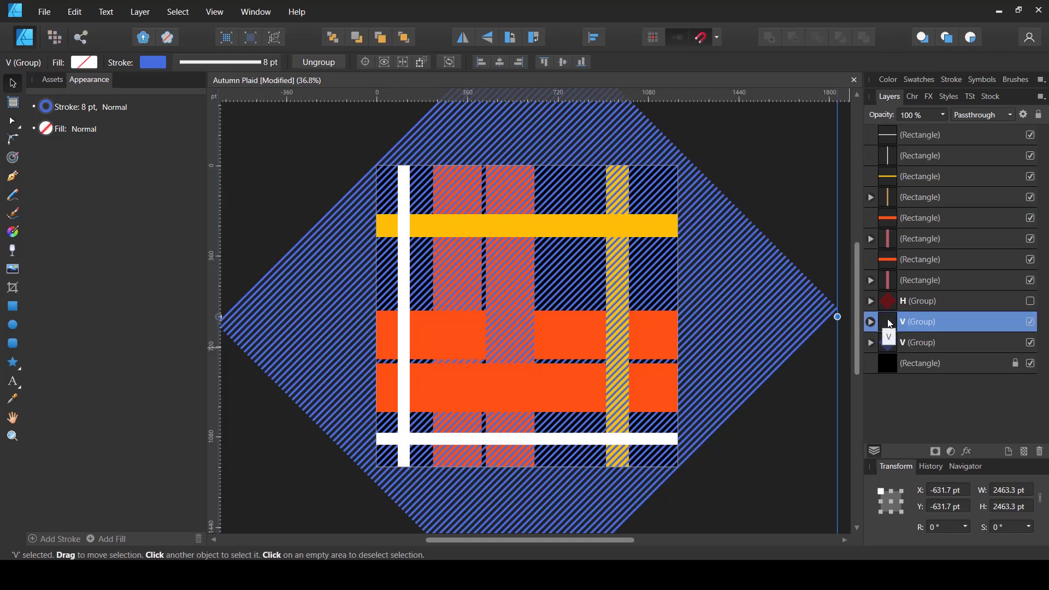
mouse_move(889, 323)
left_mouse_down()
mouse_move(918, 290)
mouse_move(931, 175)
mouse_move(945, 174)
mouse_move(917, 165)
left_mouse_up()
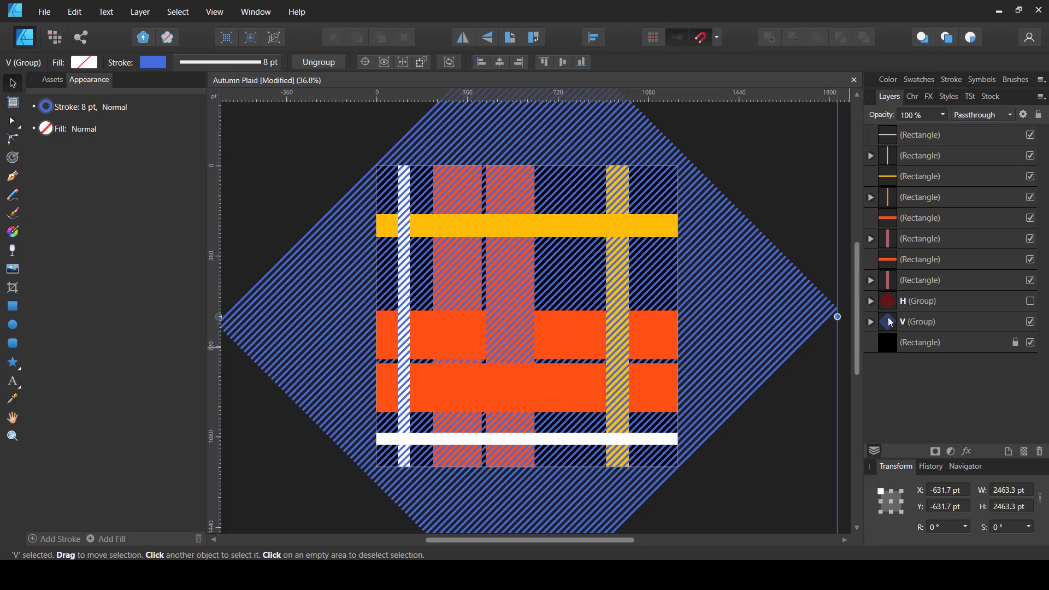
left_click(1031, 322)
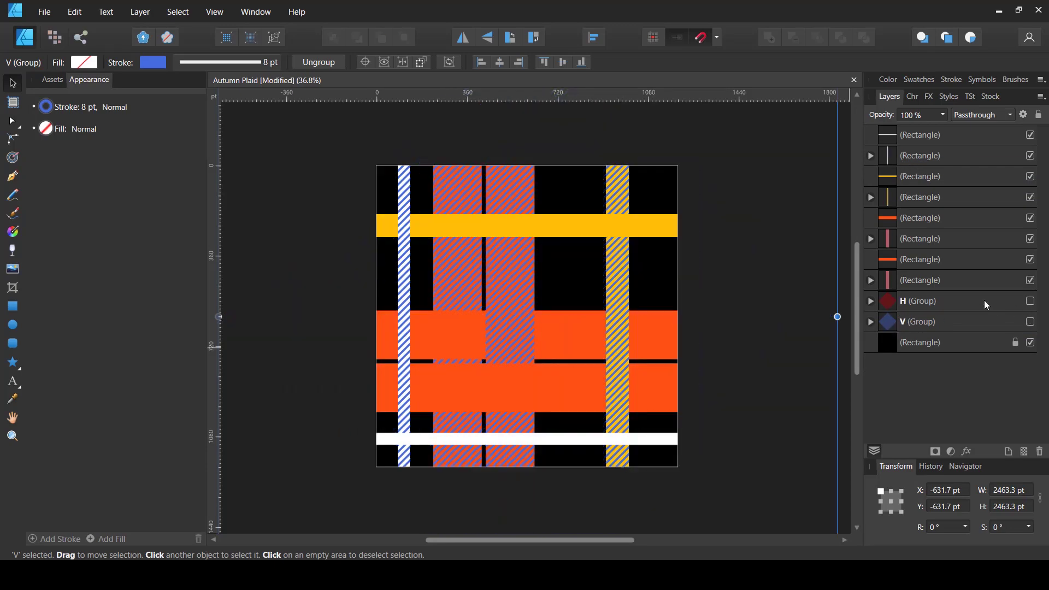
- Show the H group and clip a duplicate of it inside the upper orange horizontal stripe
left_click(1021, 302)
left_click(1031, 301)
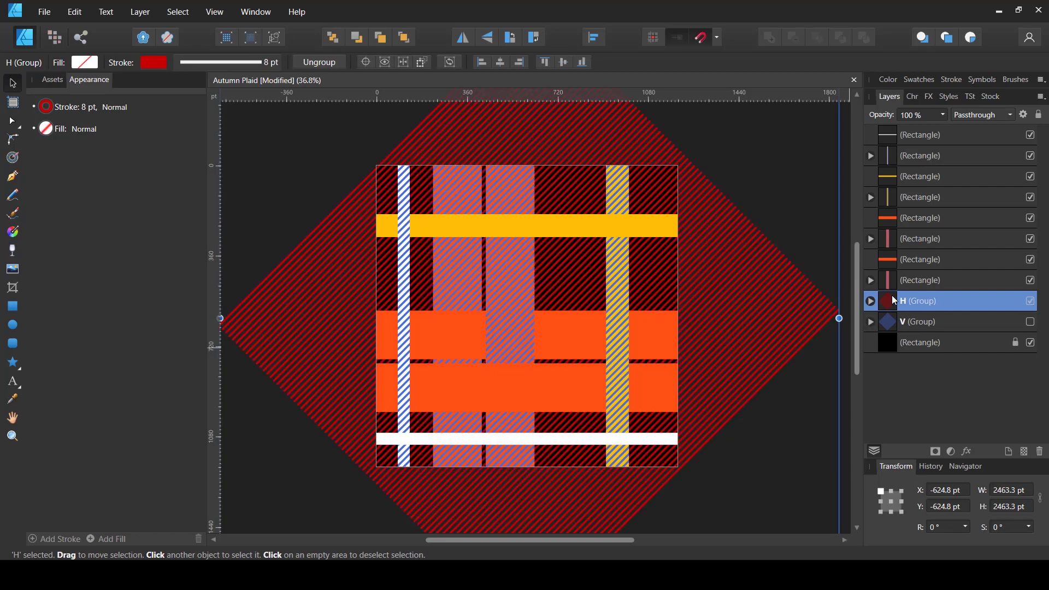
key("ctrl+j")
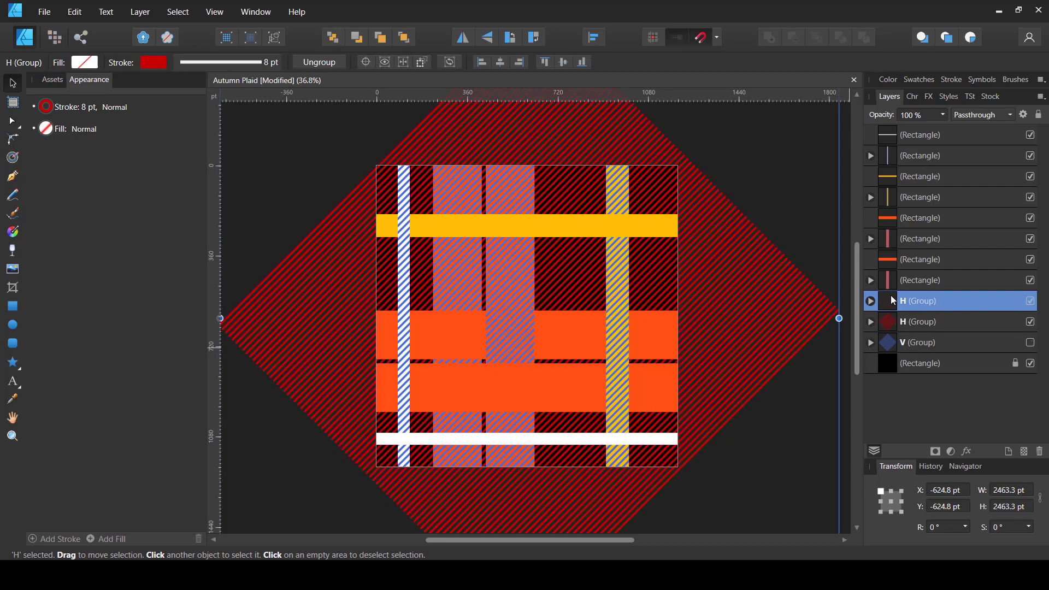
left_click_drag(893, 300, 903, 273)
- Clip further duplicates of the H group inside the lower orange, yellow and white horizontal stripes
left_click(890, 304)
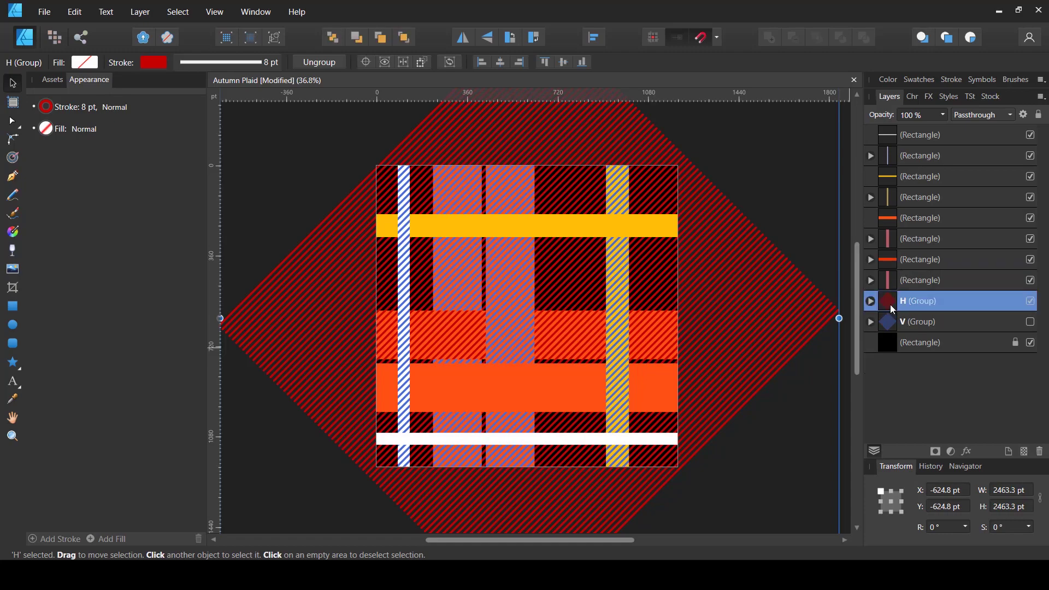
key("ctrl+j")
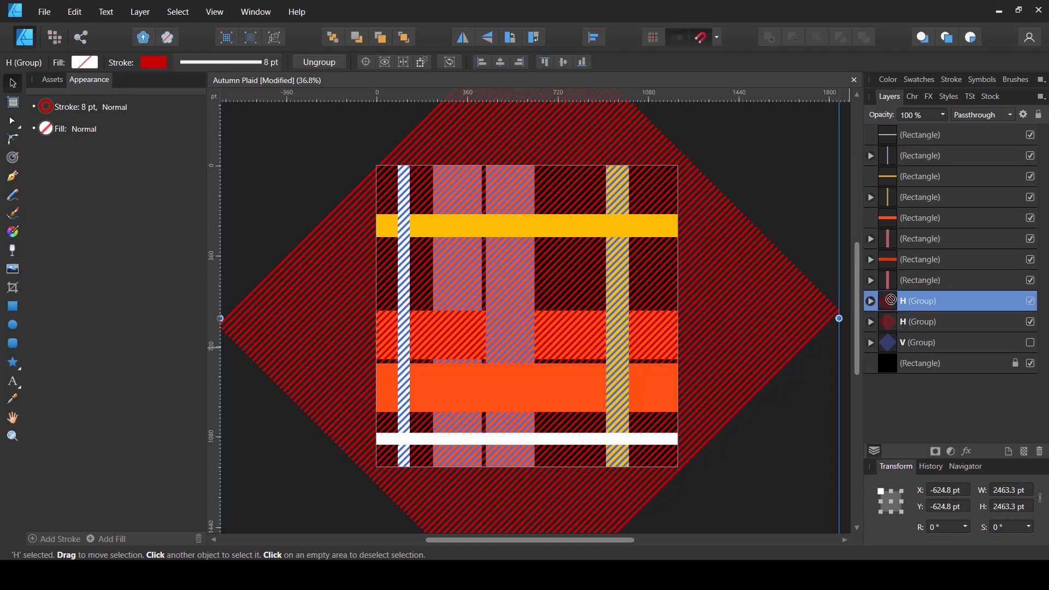
left_click_drag(891, 304, 920, 219)
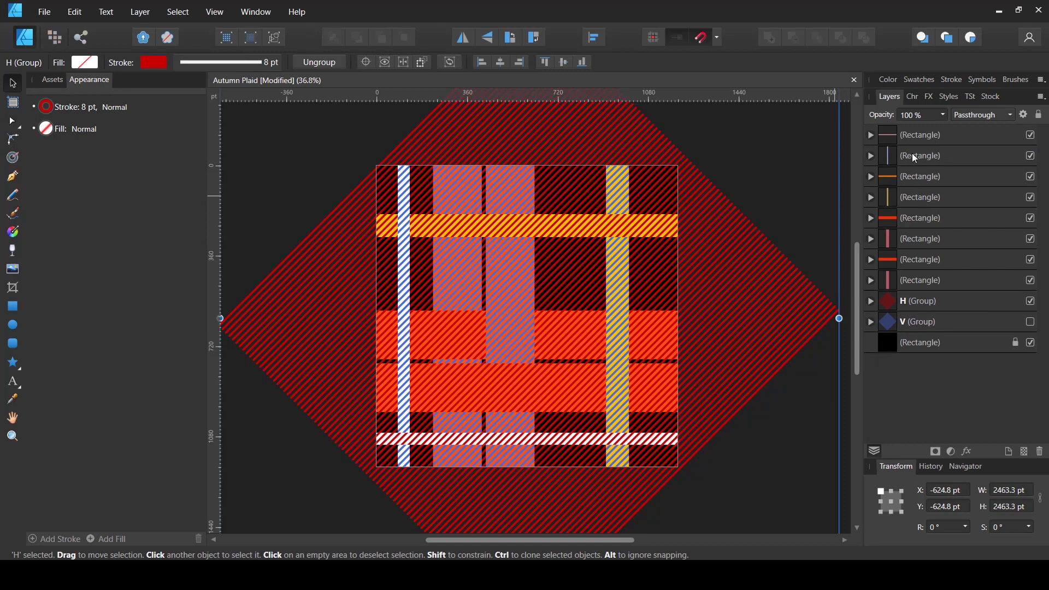
- Hide the original H group and save the document
left_click(1031, 301)
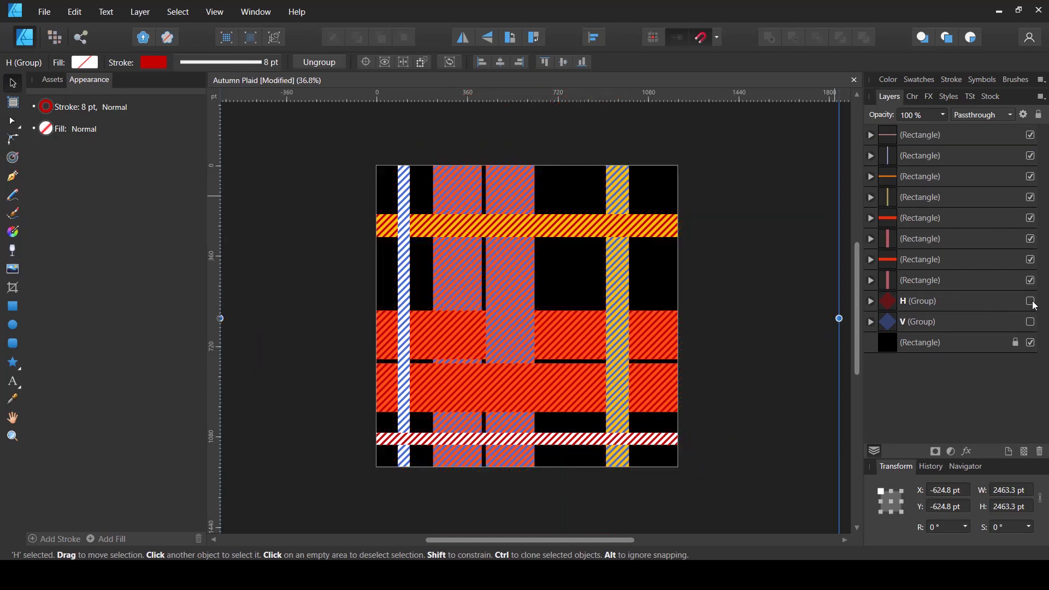
left_click(782, 360)
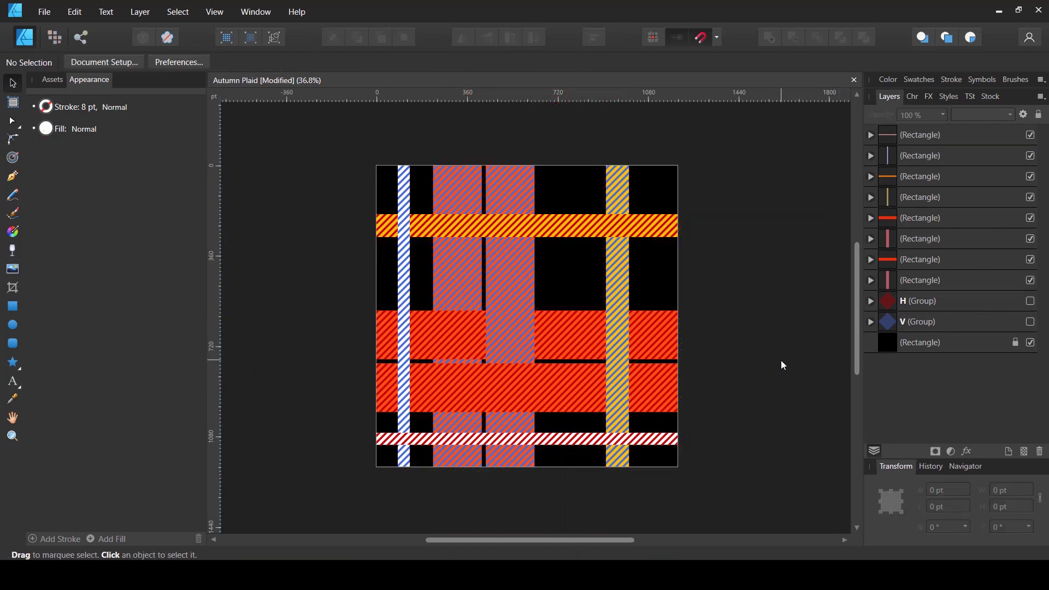
key("ctrl+s")
- Add the fill of the upper orange horizontal stripe to the swatches as a global colour
left_click(922, 82)
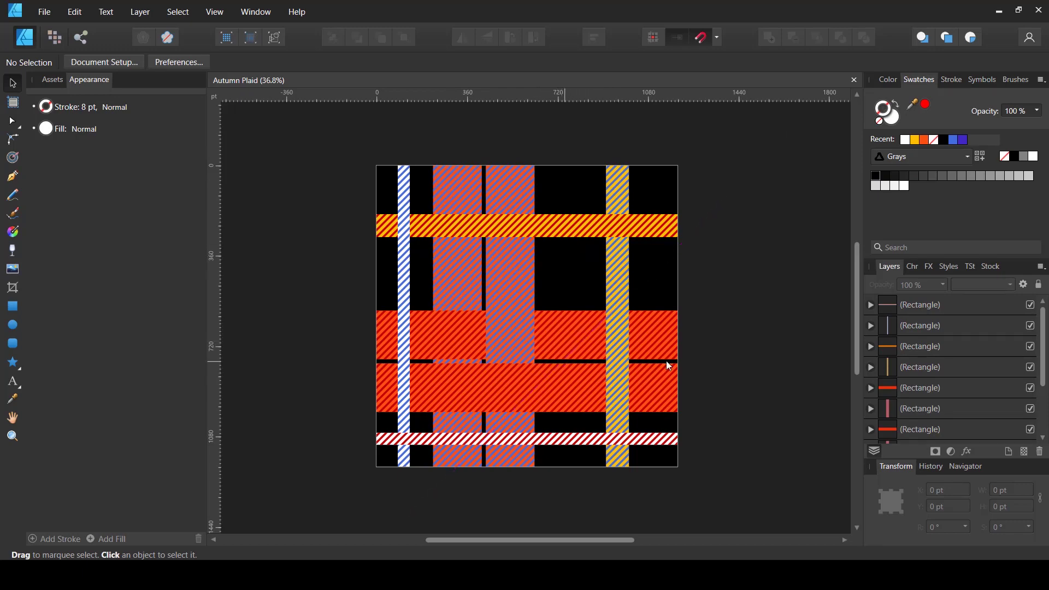
scroll(893, 382, "down", 2)
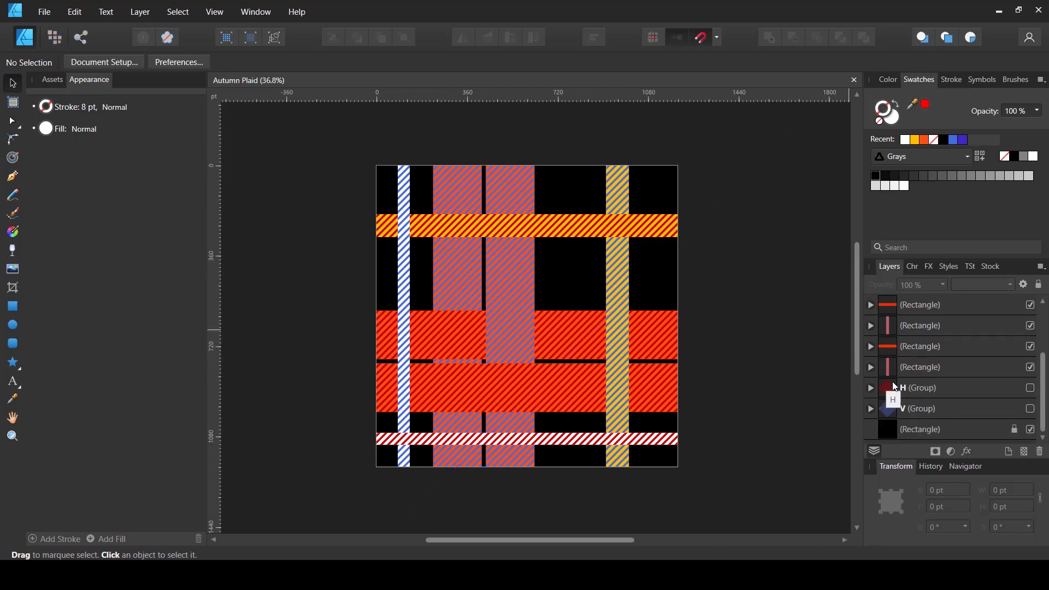
left_click(890, 348)
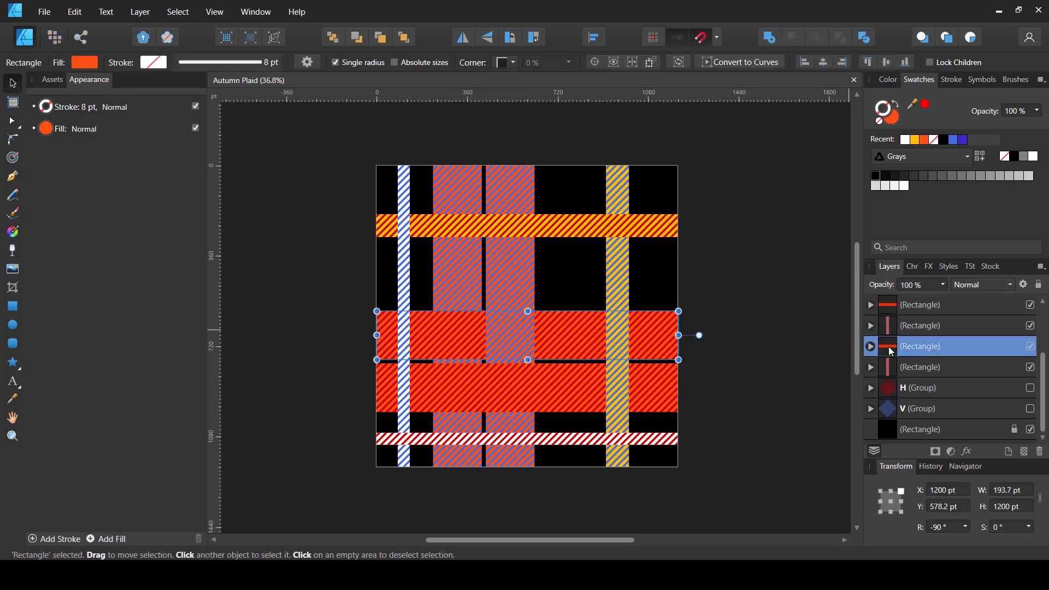
right_click(662, 343)
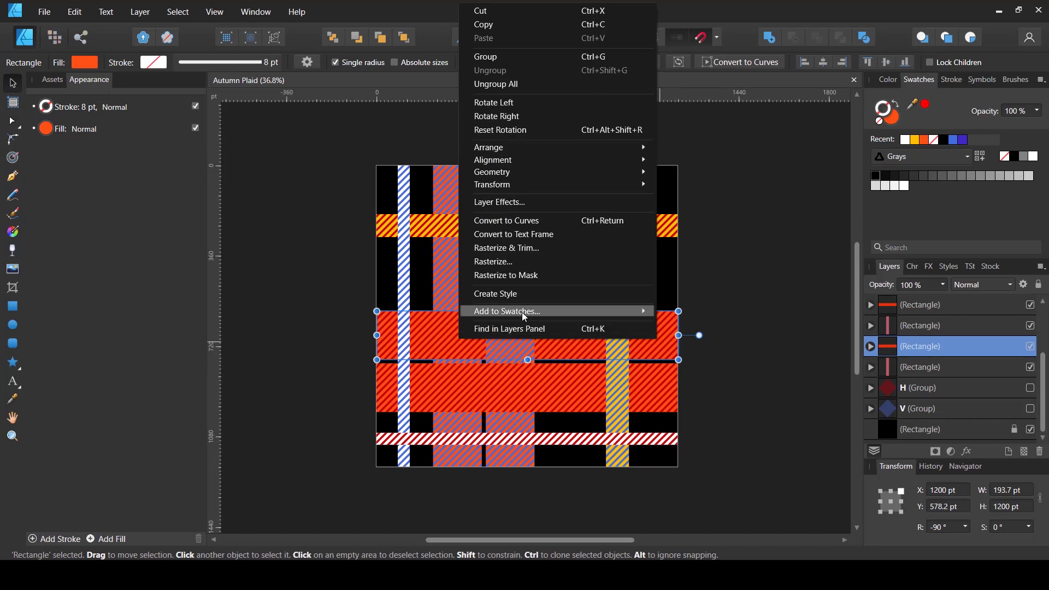
mouse_move(520, 311)
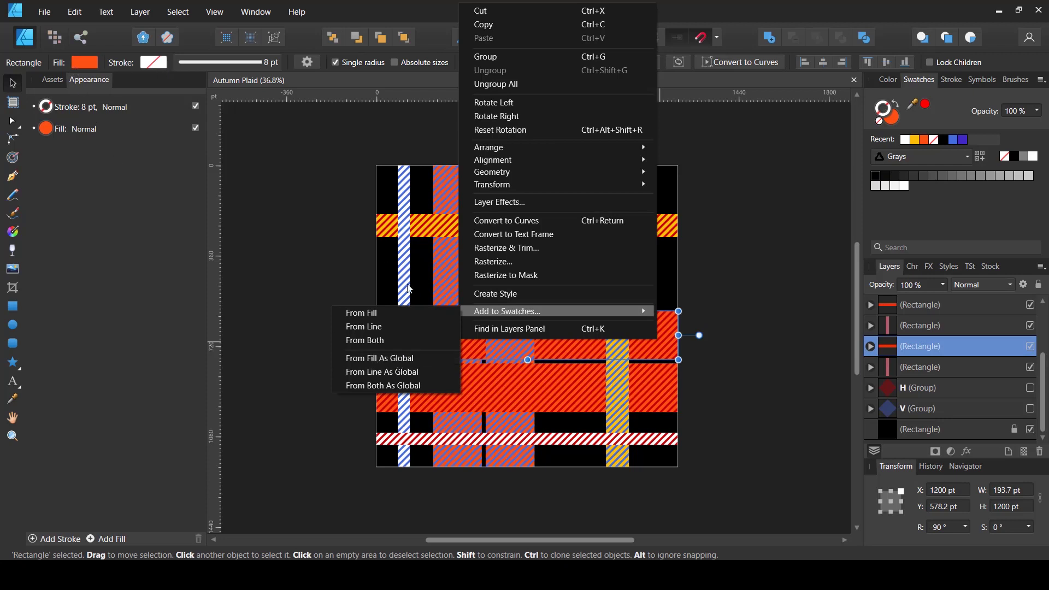
left_click(367, 359)
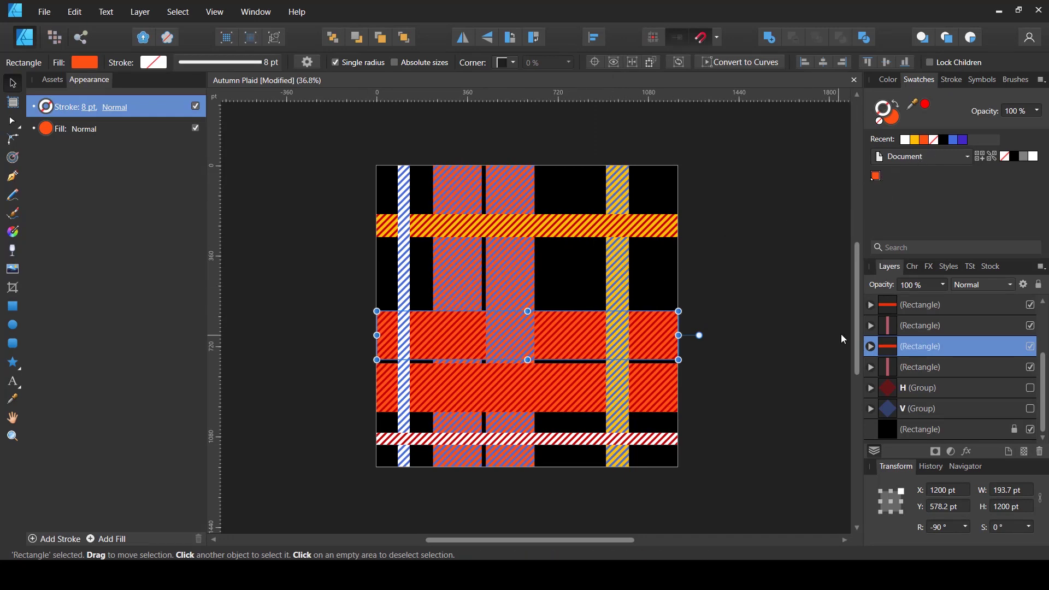
- Add the yellow horizontal stripe's fill to the document swatches as a global colour
left_click(589, 225)
right_click(589, 224)
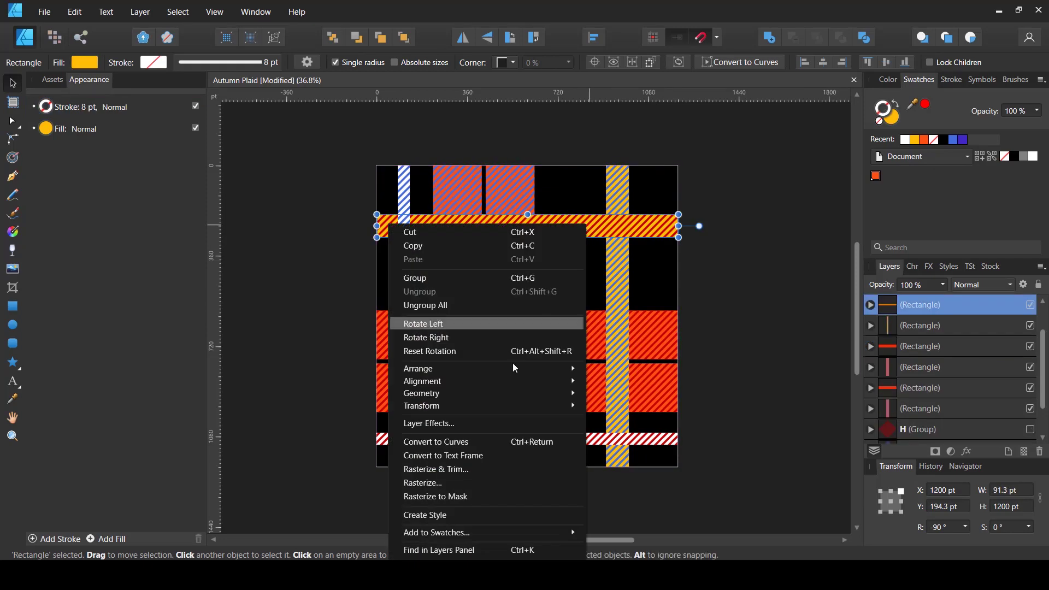
mouse_move(471, 533)
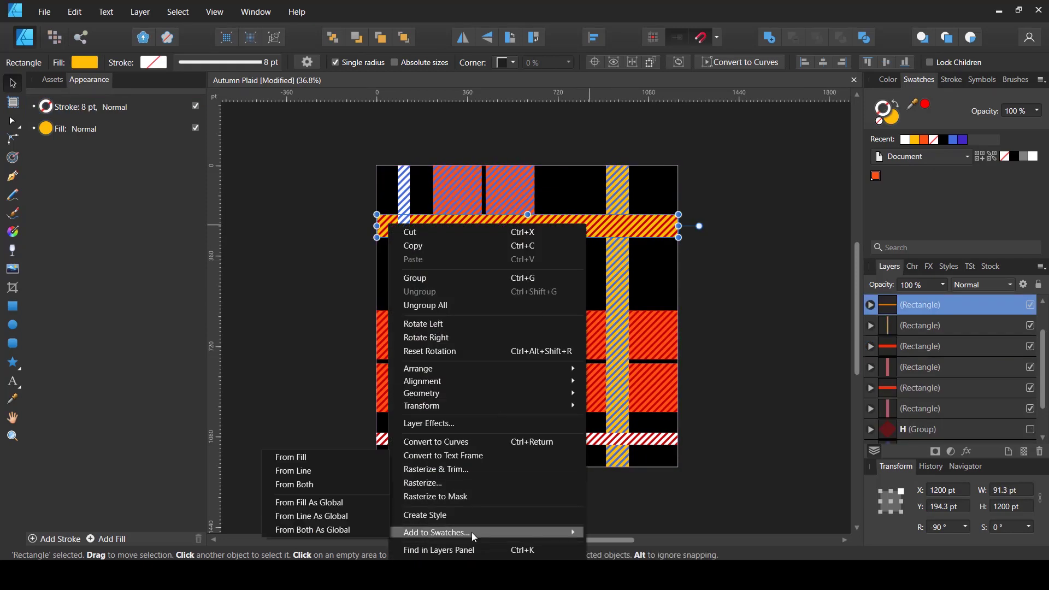
left_click(314, 508)
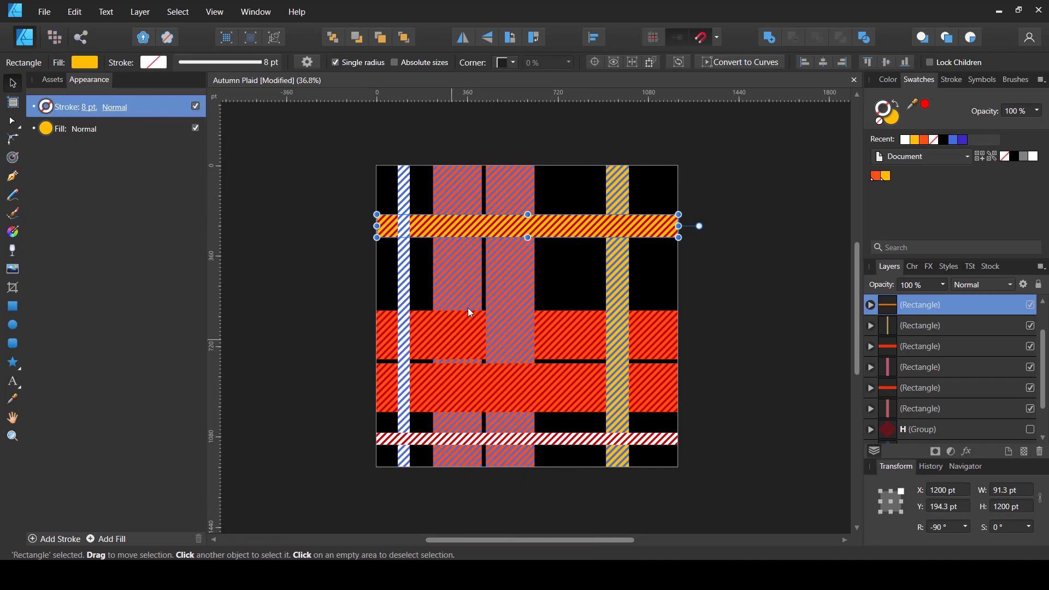
- Add the white vertical stripe's fill to the document swatches as a global colour, and collapse the swatches
left_click(405, 279)
right_click(402, 317)
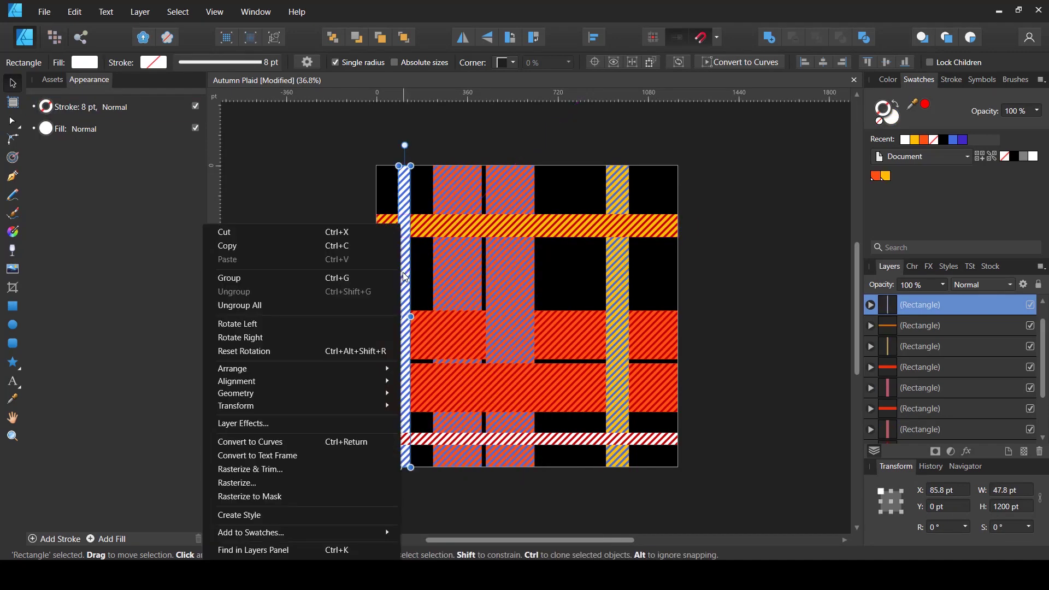
mouse_move(340, 536)
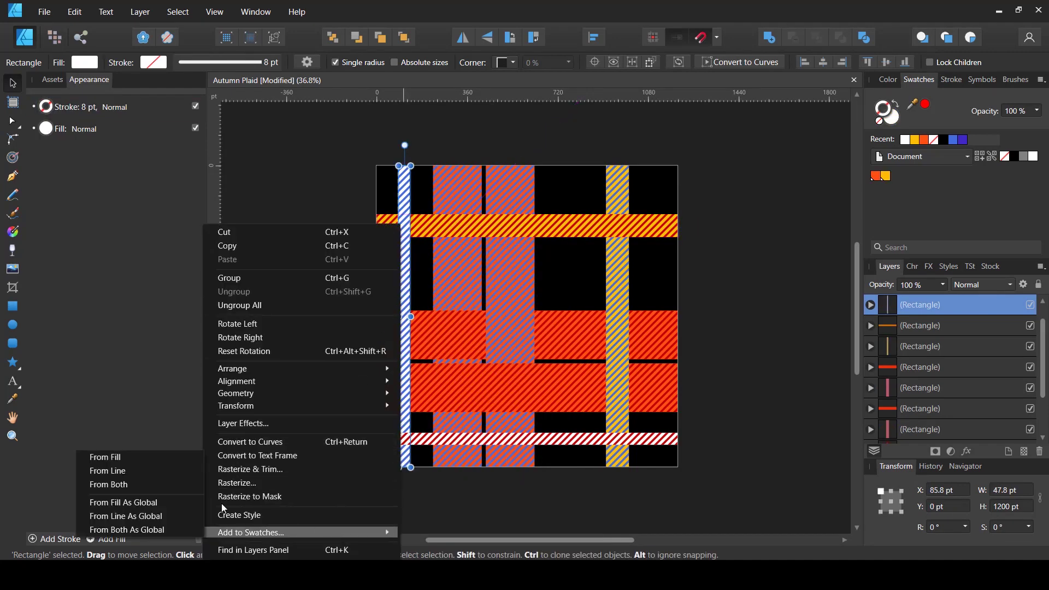
left_click(187, 503)
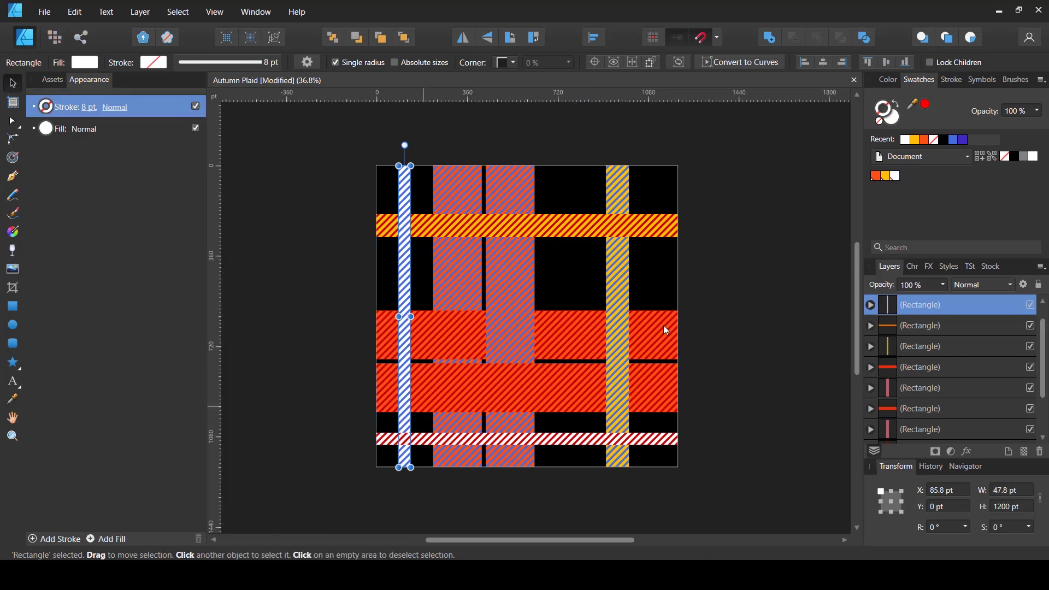
left_click(765, 224)
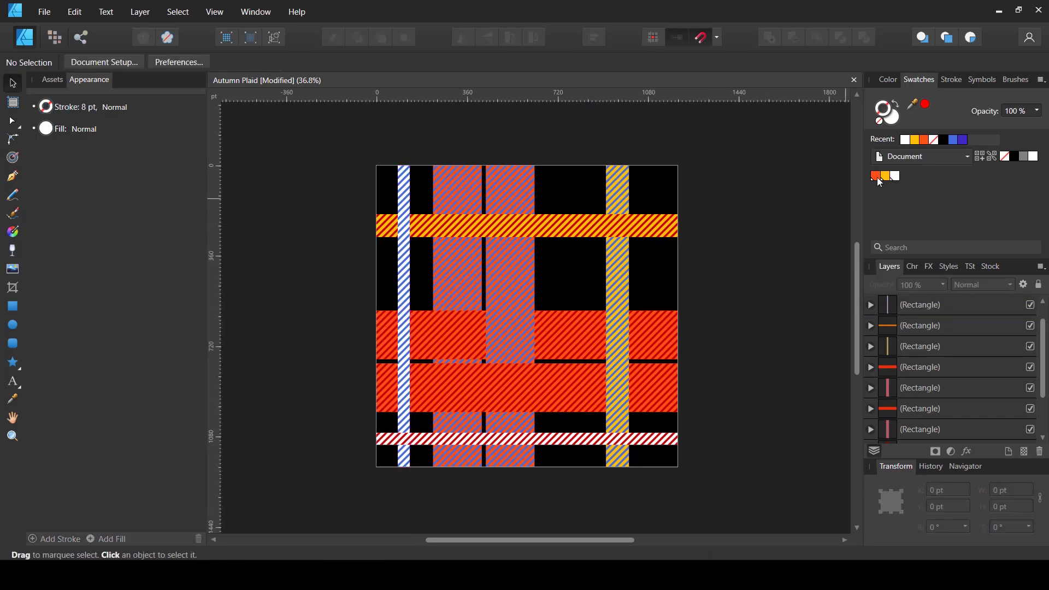
left_click(926, 85)
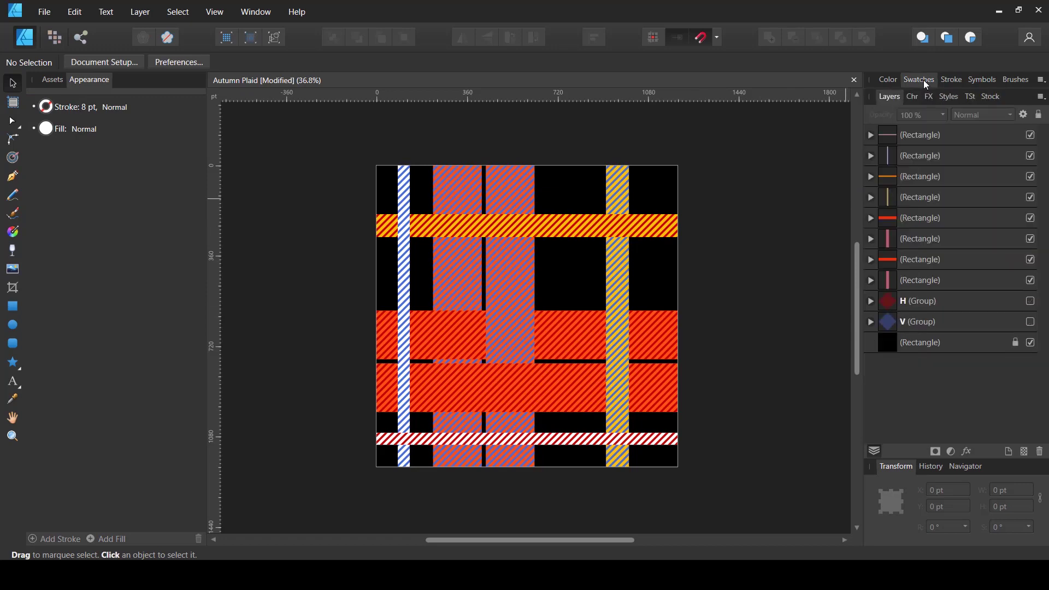
- Remove the fill from the white horizontal and white vertical stripe rectangles so only their clipped lines remain
left_click(894, 138)
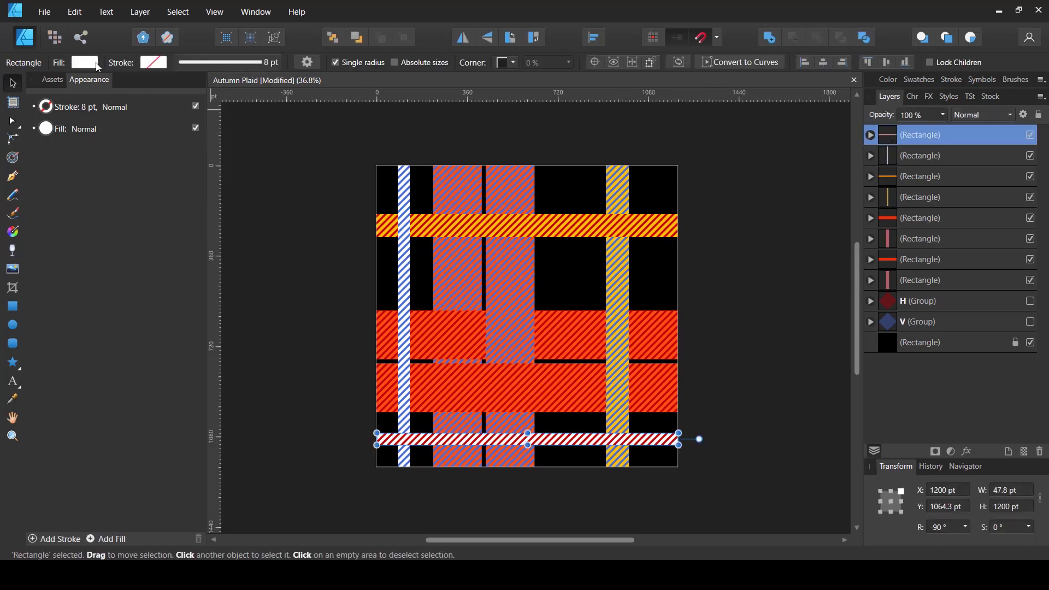
left_click(84, 63)
left_click(215, 88)
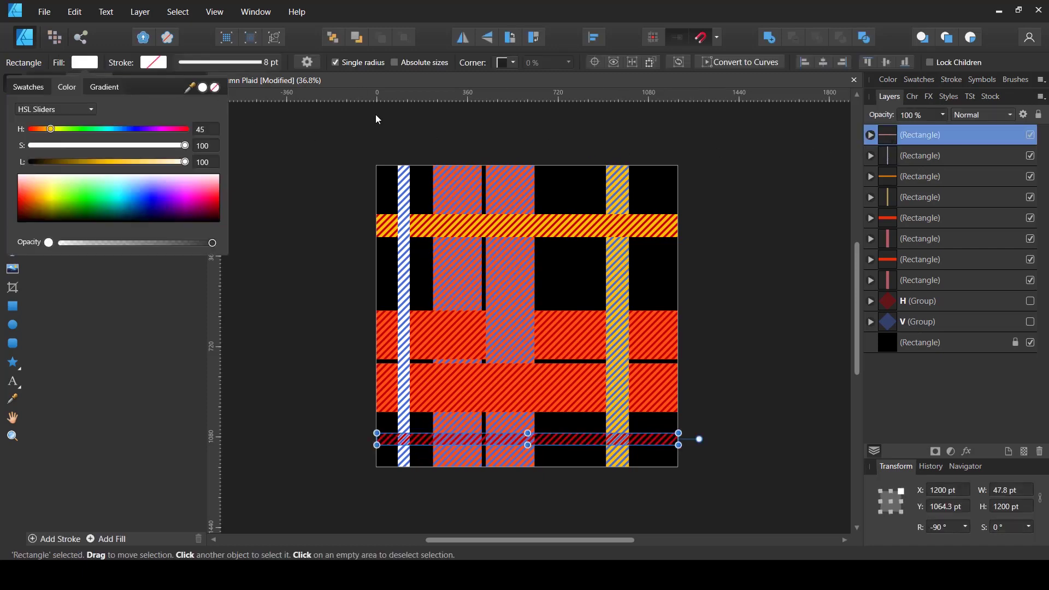
left_click(919, 157)
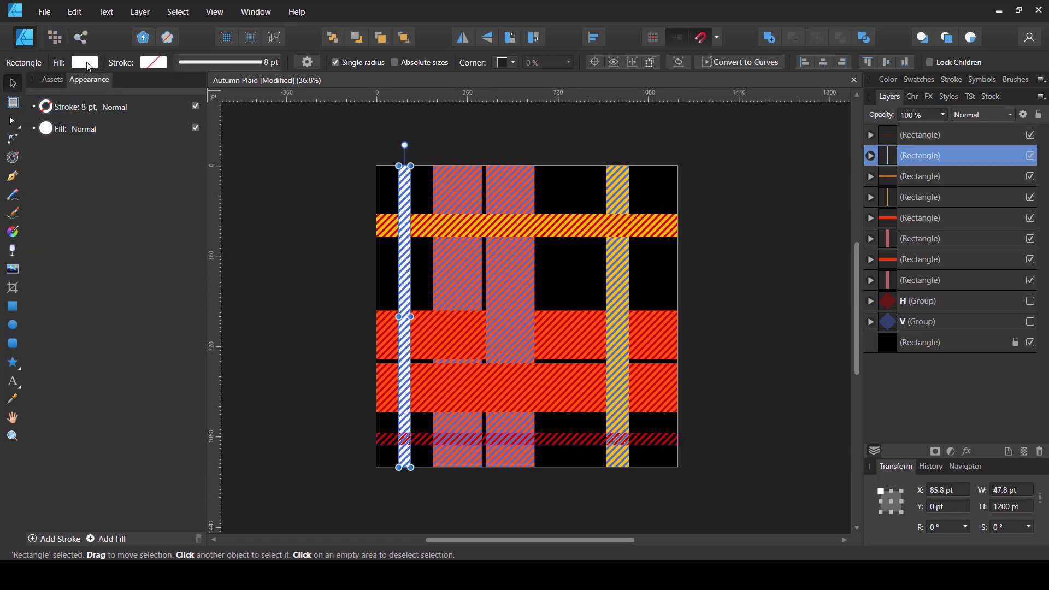
left_click(86, 63)
left_click(215, 87)
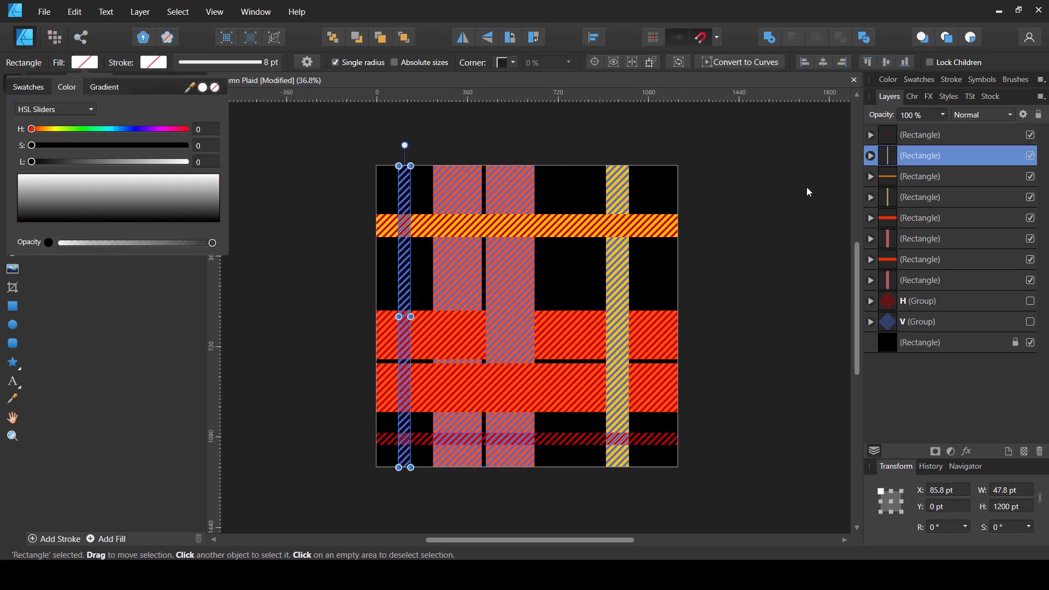
- Remove the fill from the yellow horizontal and yellow vertical stripe rectangles
left_click(893, 178)
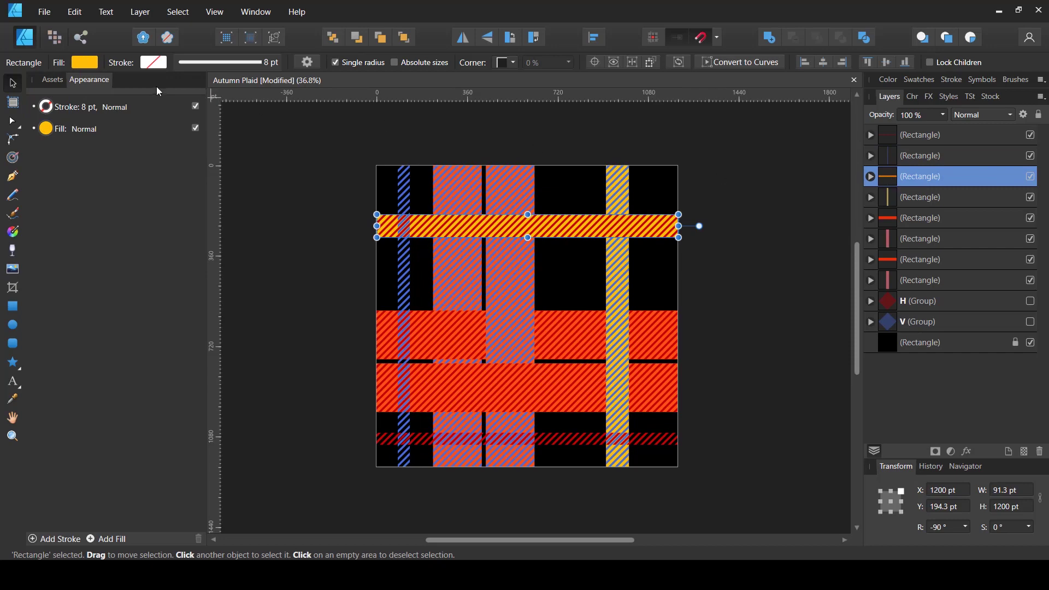
left_click(86, 63)
left_click(214, 88)
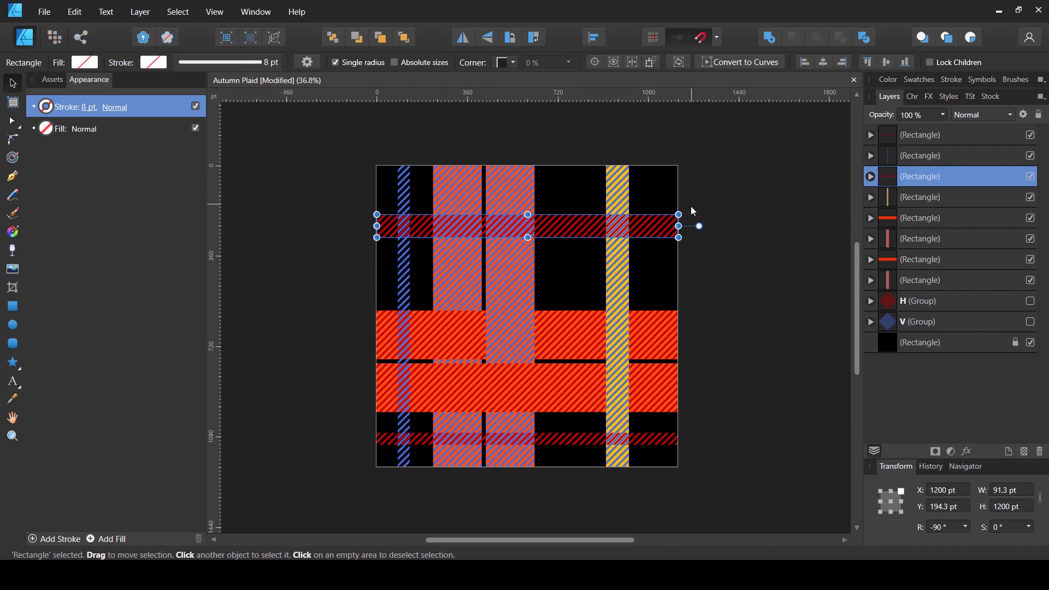
left_click(892, 198)
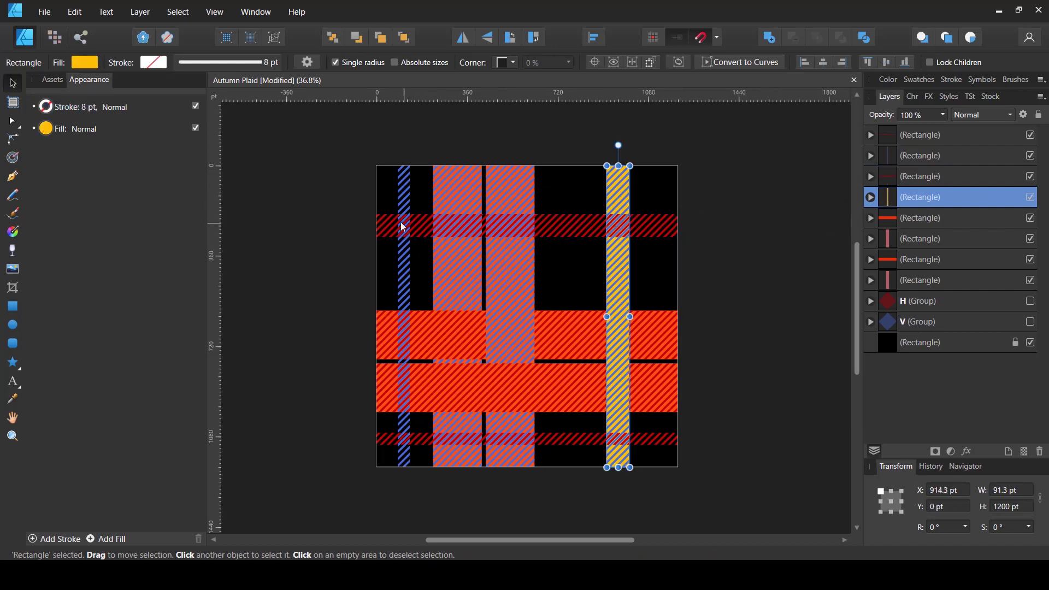
left_click(87, 64)
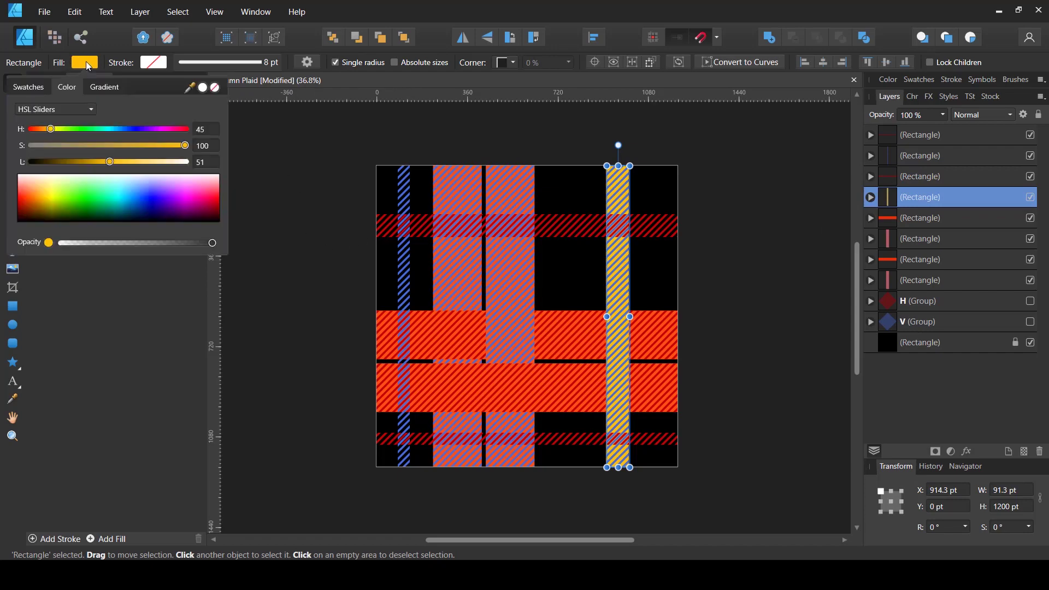
left_click(213, 90)
- Remove the fill from the wide orange horizontal and vertical stripe rectangles
left_click(896, 219)
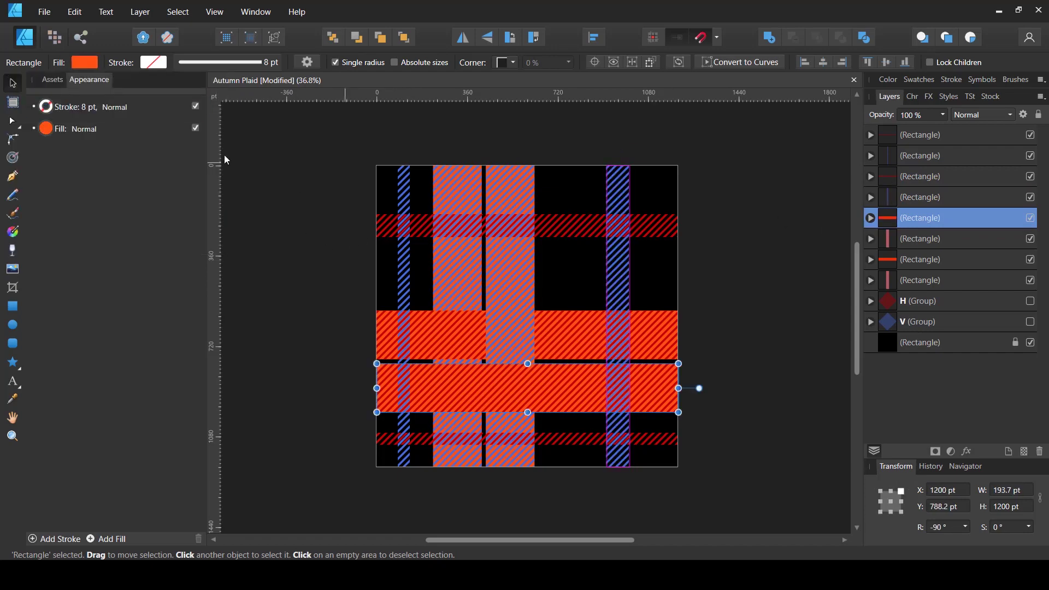
left_click(87, 63)
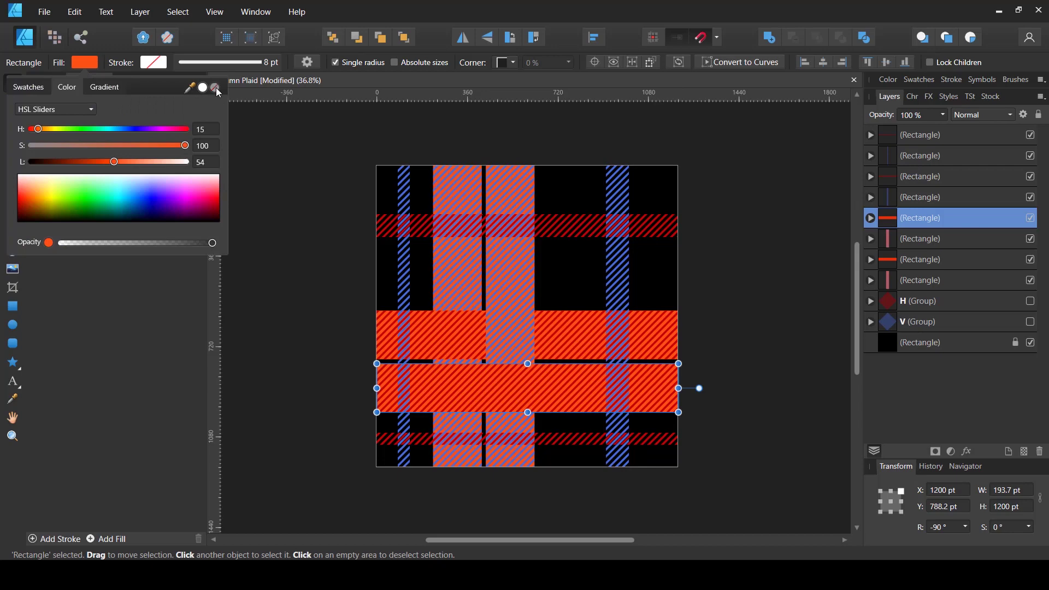
left_click(217, 92)
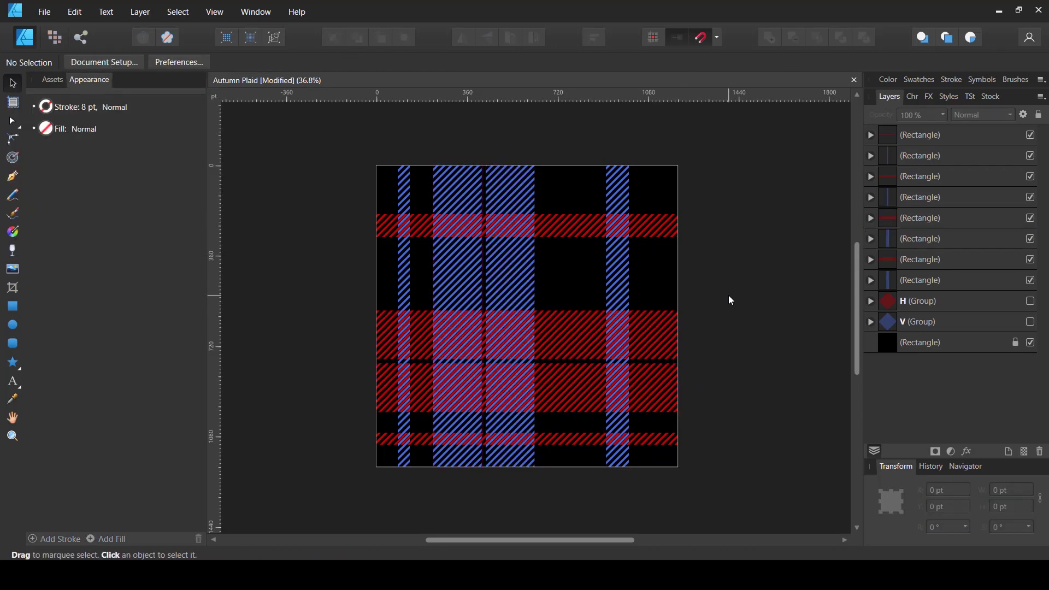
- Check the unfilled line pattern up close and save the document
scroll(561, 322, "up", 3)
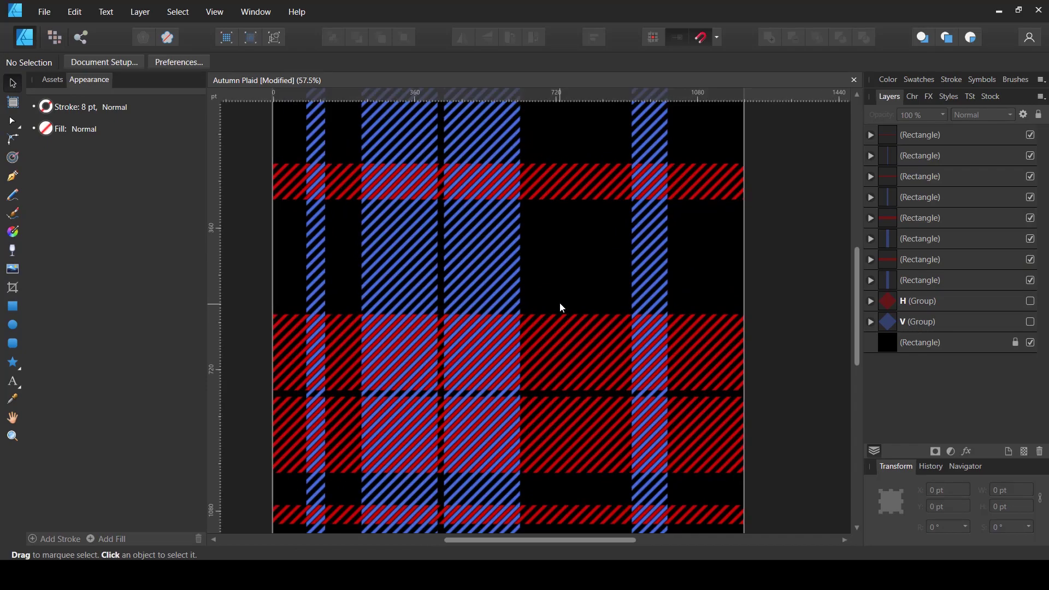
scroll(503, 297, "down", 3)
scroll(492, 301, "up", 3)
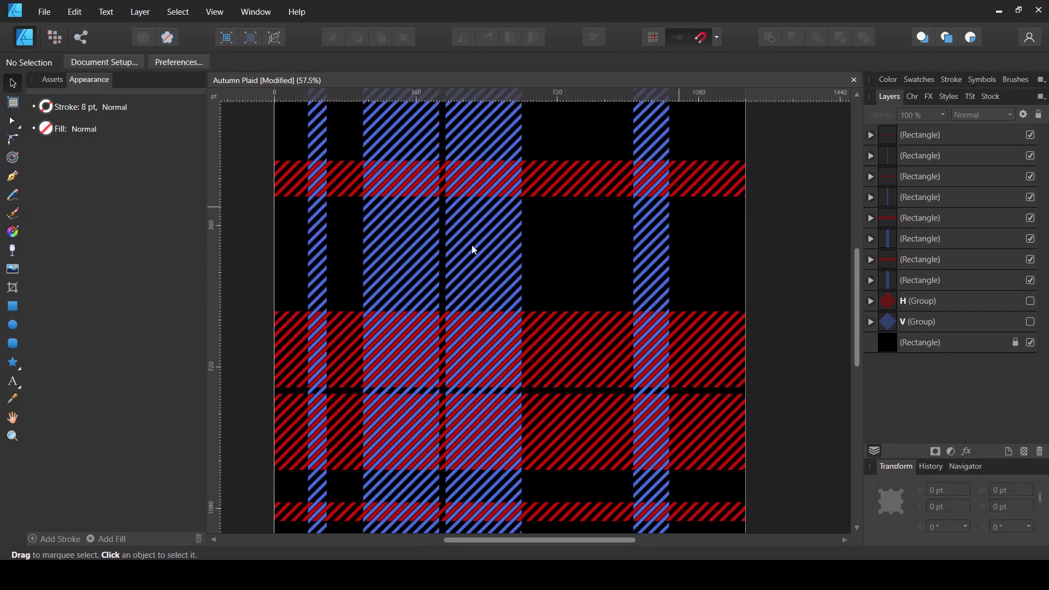
scroll(465, 263, "down", 3)
scroll(388, 280, "up", 1)
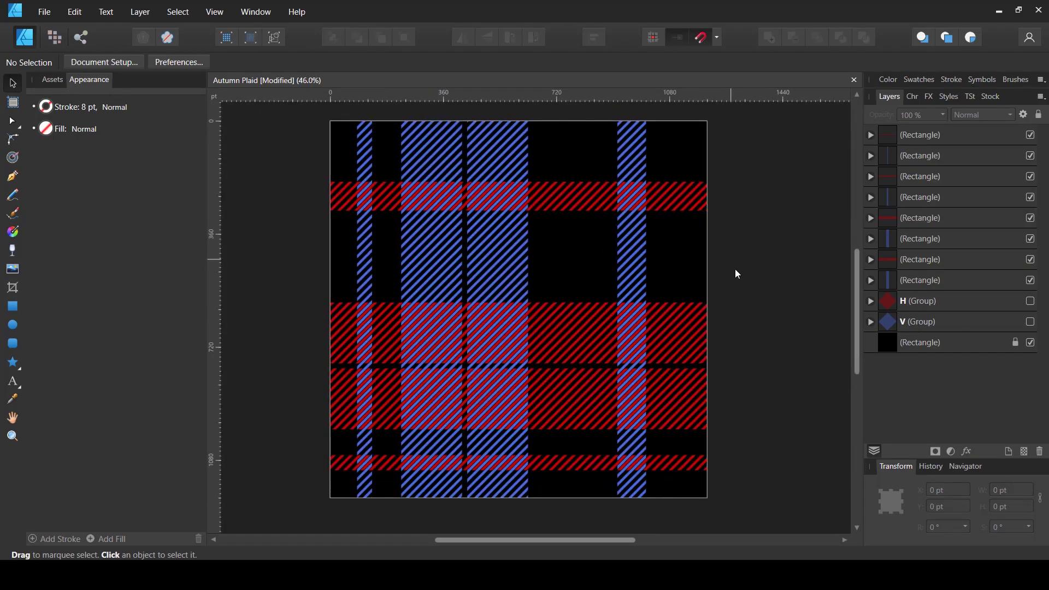
key("ctrl+s")
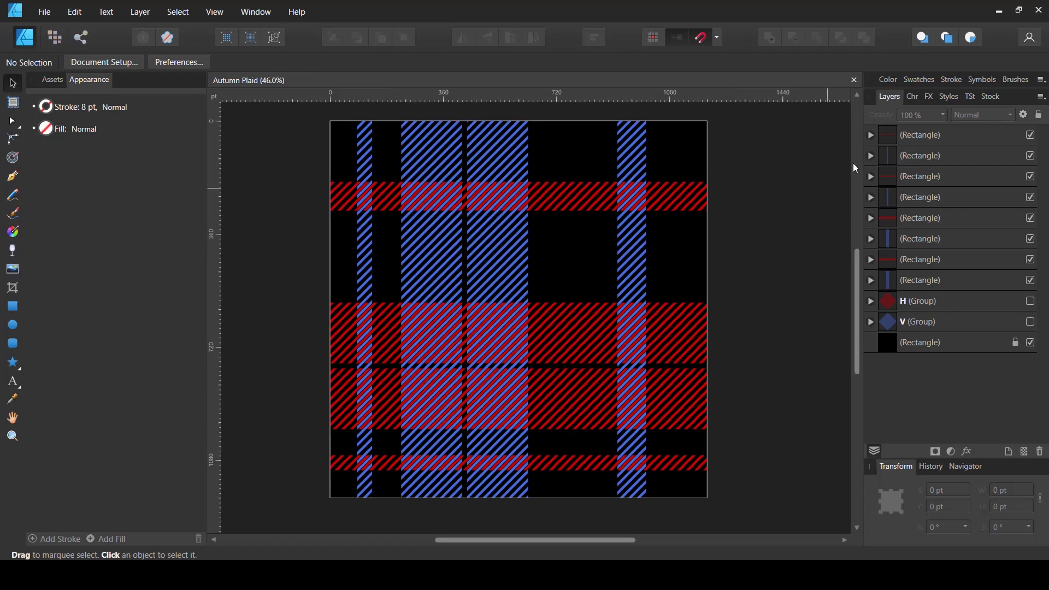
- Show the document swatches and apply the orange global colour to the stroke of the lower wide horizontal stripe's H group
left_click(910, 80)
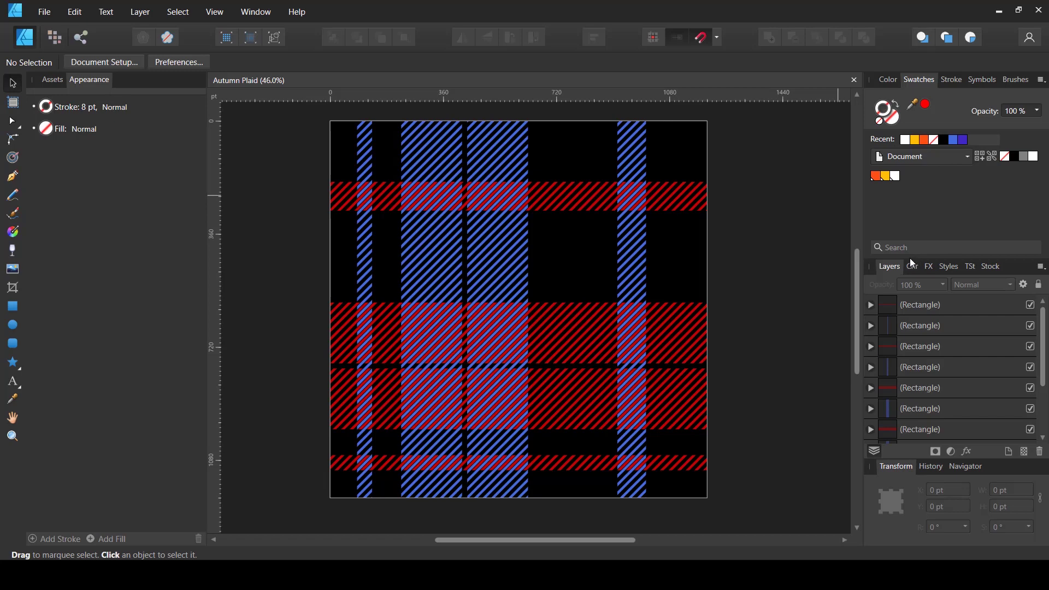
left_click_drag(913, 257, 912, 234)
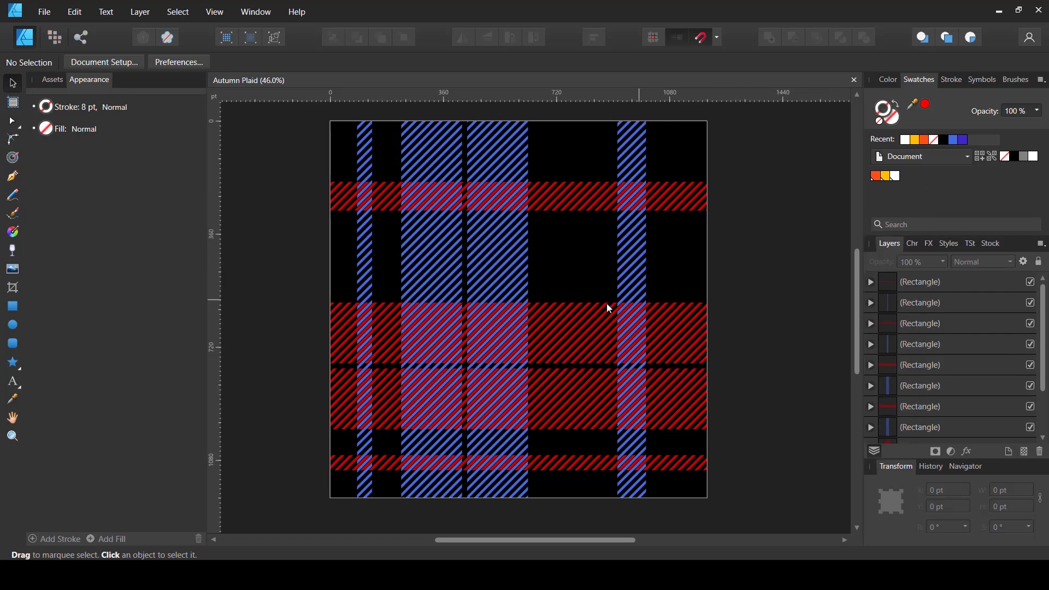
left_click(570, 309)
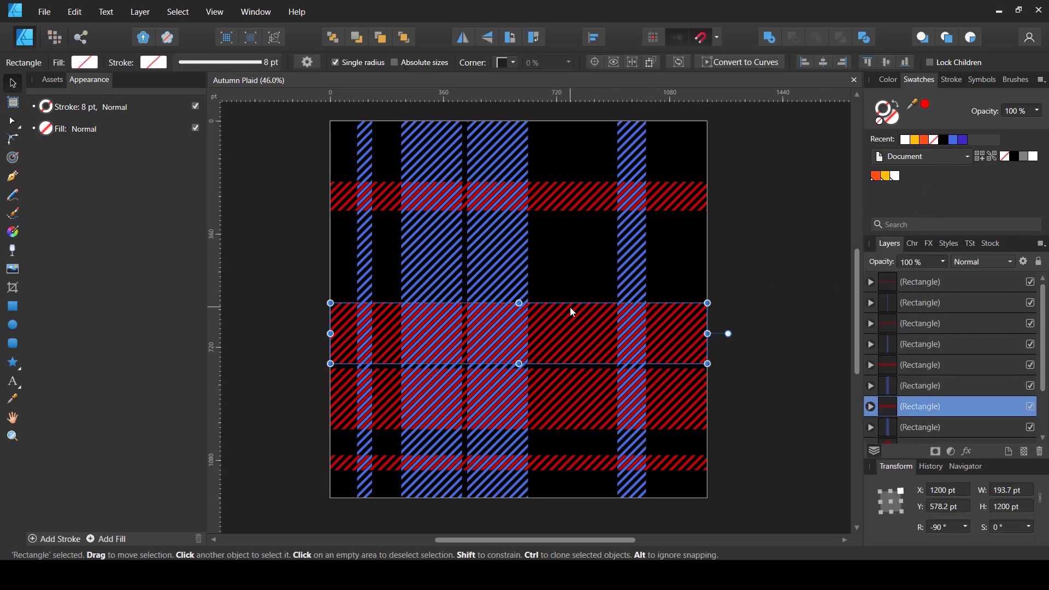
left_click(563, 391)
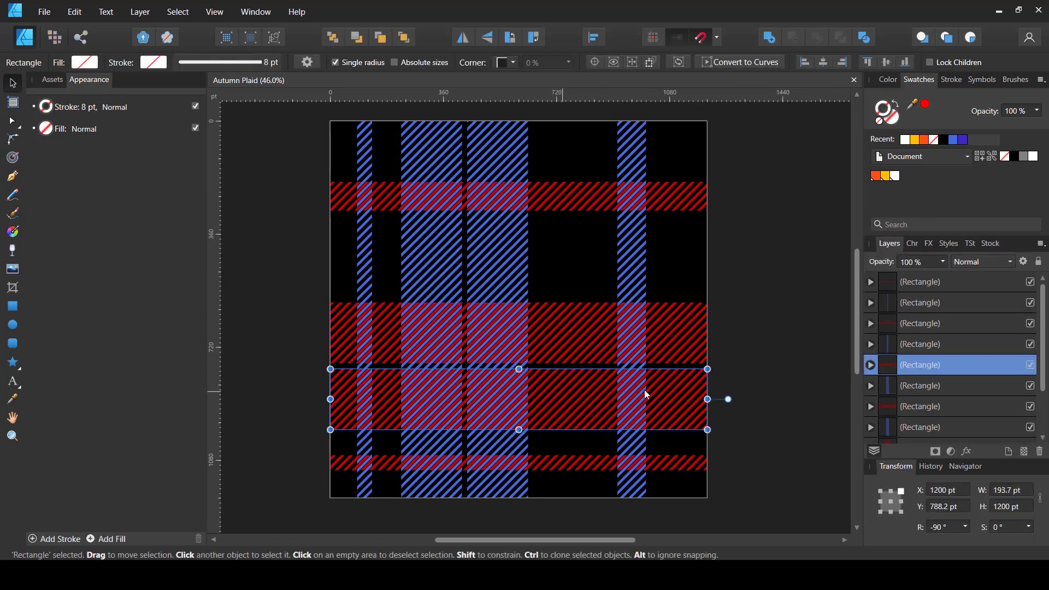
left_click(872, 366)
left_click(876, 386)
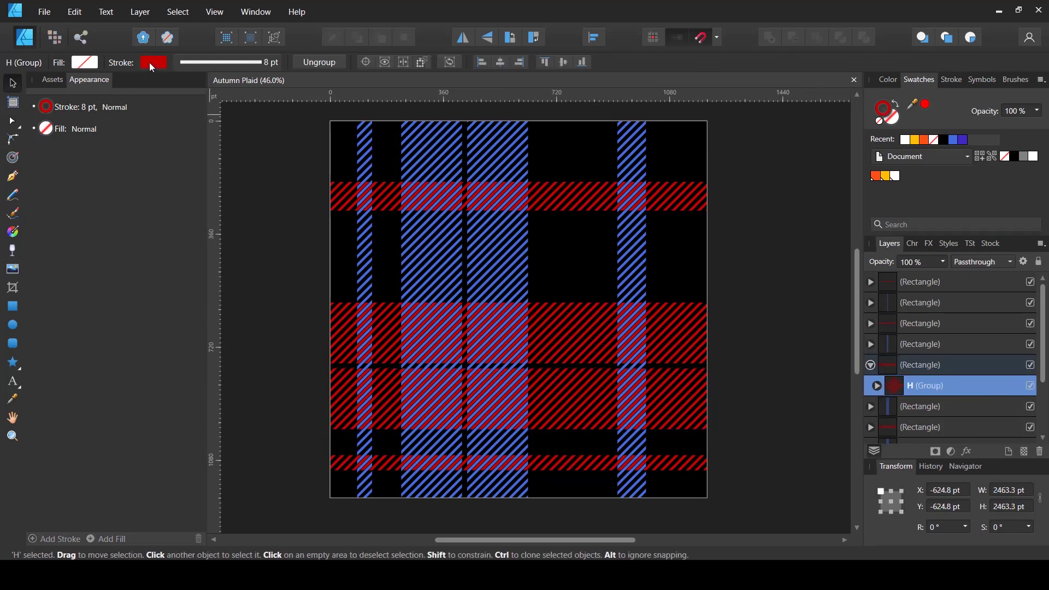
left_click(892, 120)
left_click(876, 176)
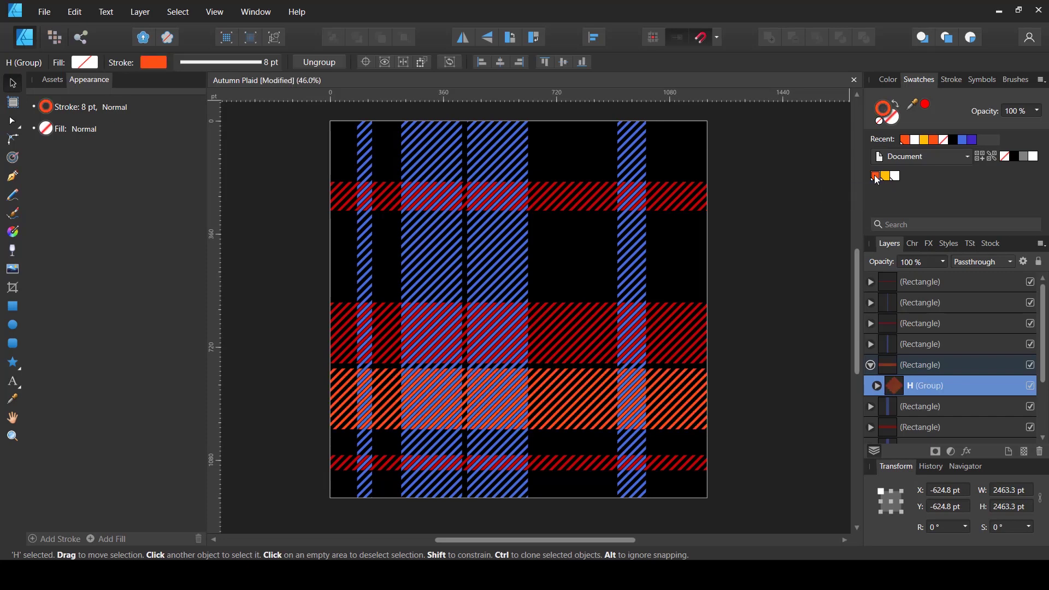
left_click(872, 365)
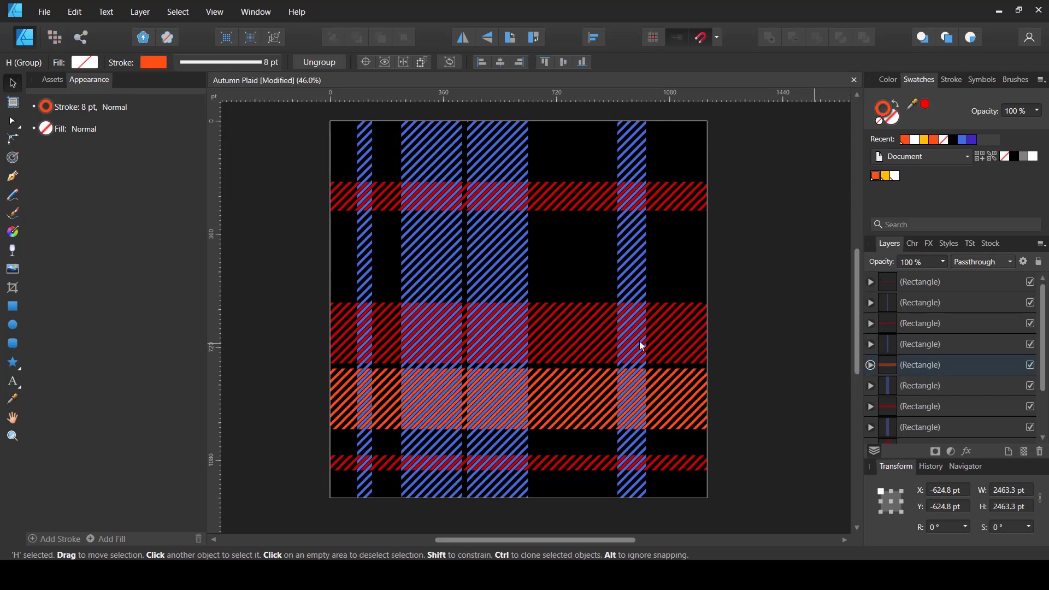
- Apply the orange global swatch to the stroke of the H group inside the upper wide horizontal stripe
left_click(579, 329)
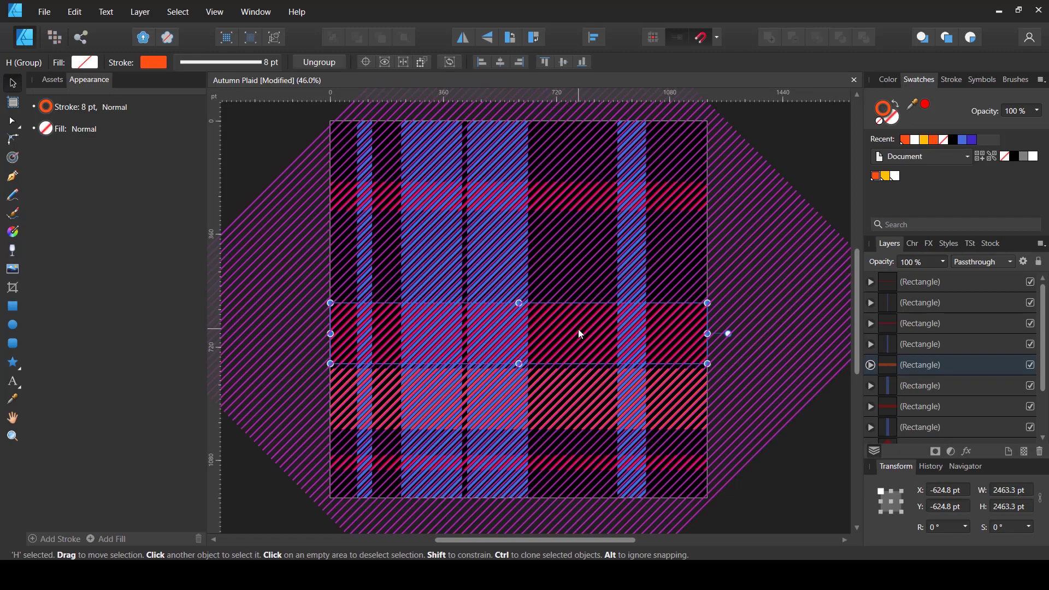
left_click(871, 406)
scroll(900, 377, "down", 2)
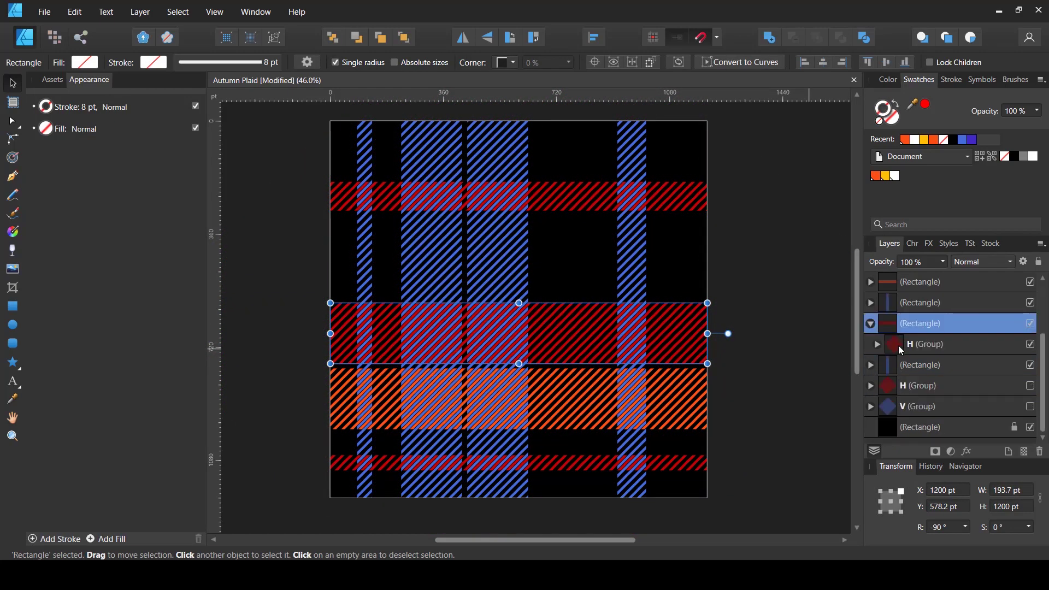
left_click(898, 347)
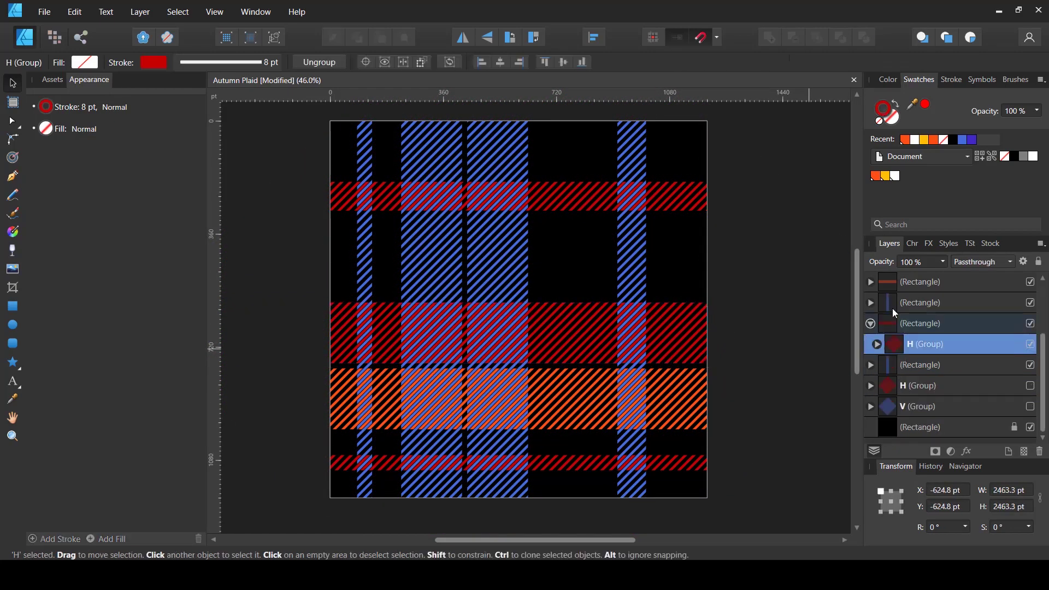
left_click(876, 176)
- Apply the orange global swatch to the stroke of the V group inside the right-hand wide vertical stripe
left_click(511, 253)
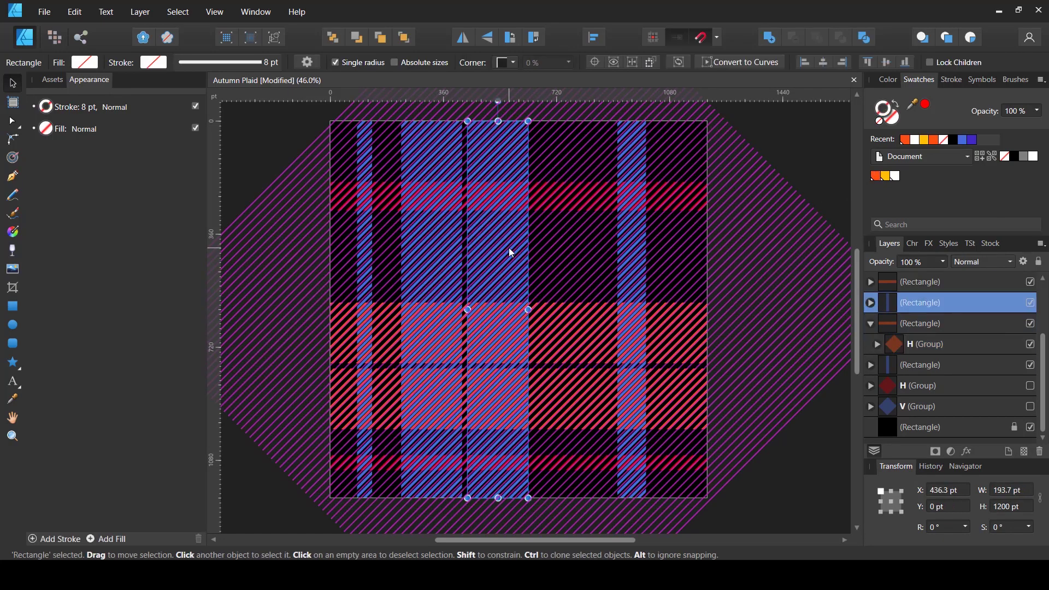
left_click(872, 326)
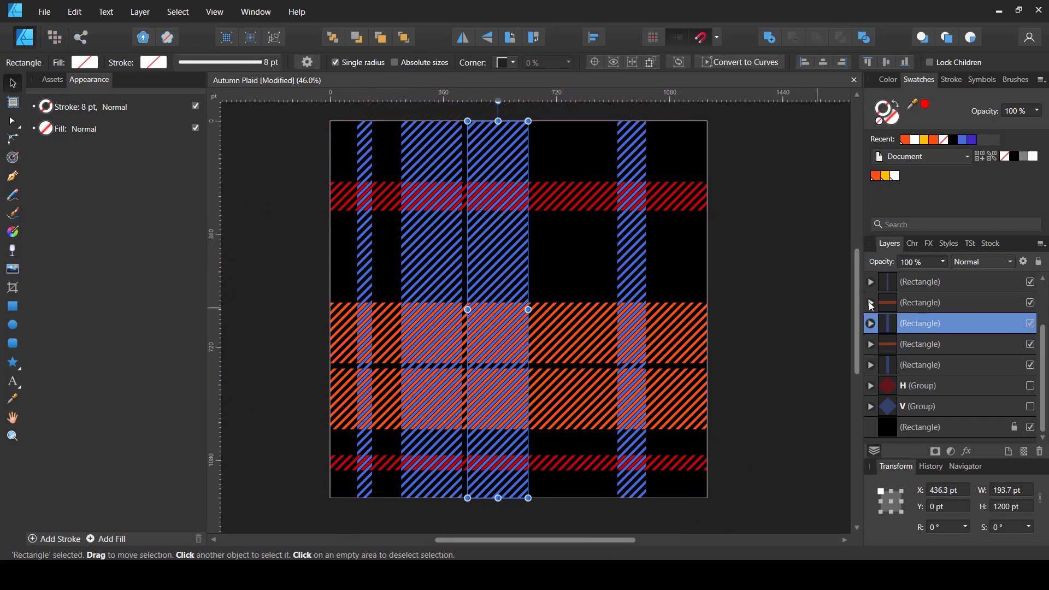
left_click(871, 324)
left_click(924, 344)
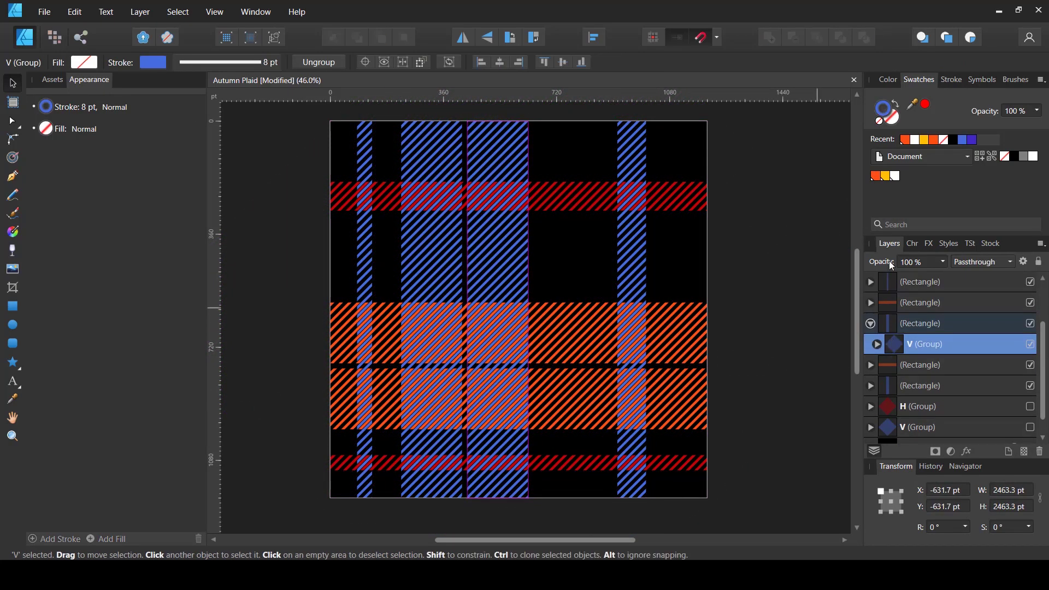
left_click(877, 177)
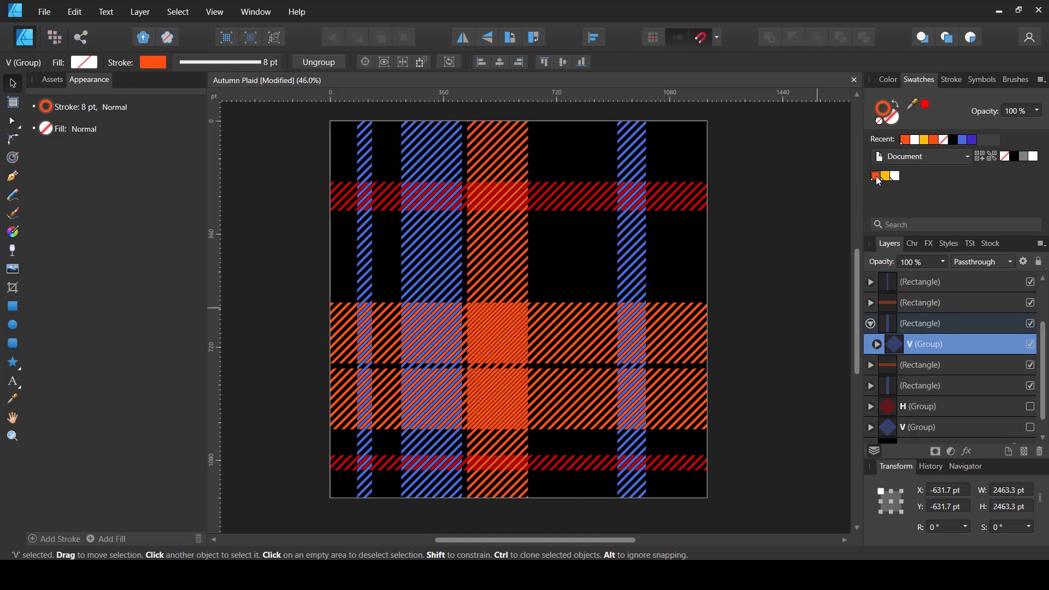
- Recolour the V group's stroke in the left-hand wide vertical stripe with the orange global swatch and collapse the expanded stripe layers
left_click(431, 265)
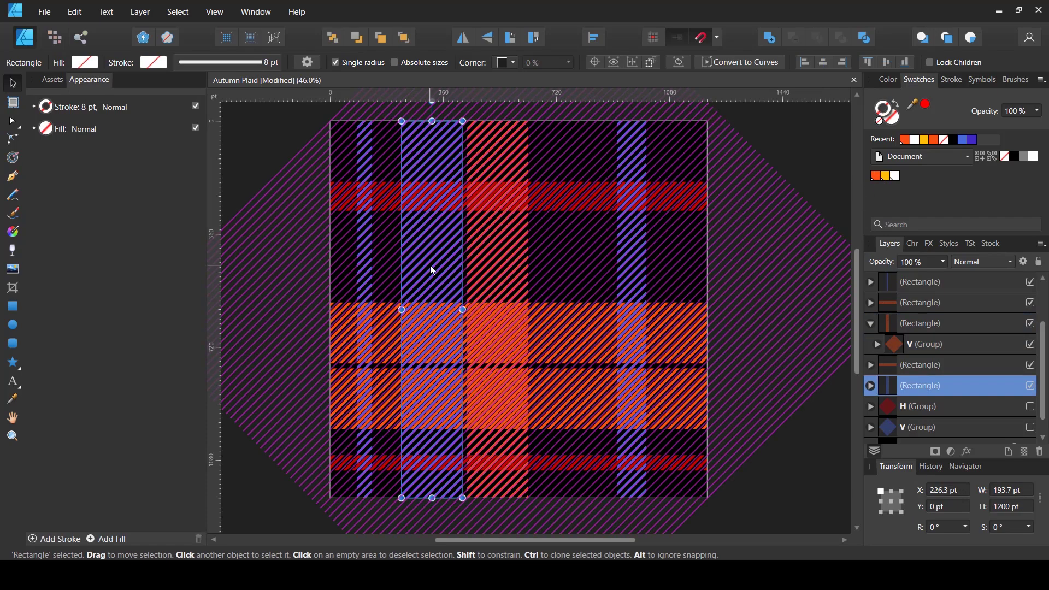
left_click(871, 386)
left_click(923, 406)
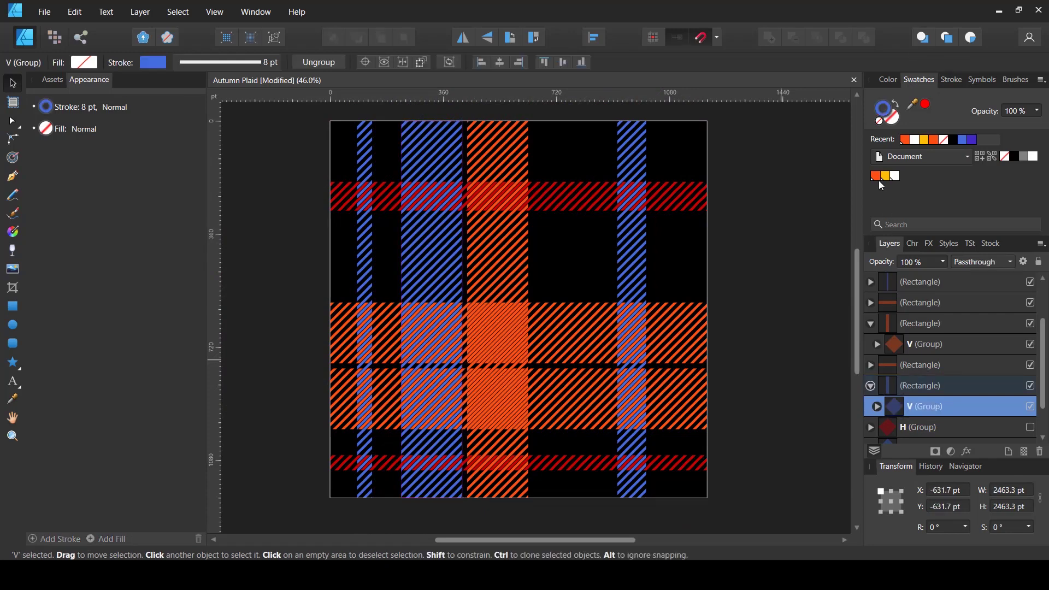
left_click(871, 325)
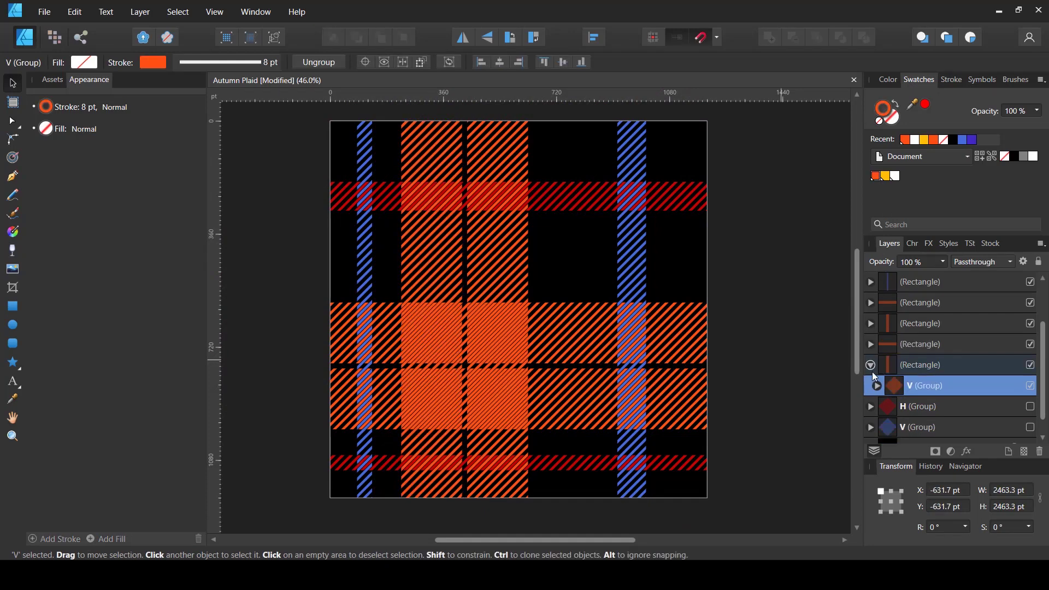
left_click(871, 366)
- Apply the yellow global swatch to the stroke of the V group inside the medium-width vertical stripe on the right
left_click(632, 244)
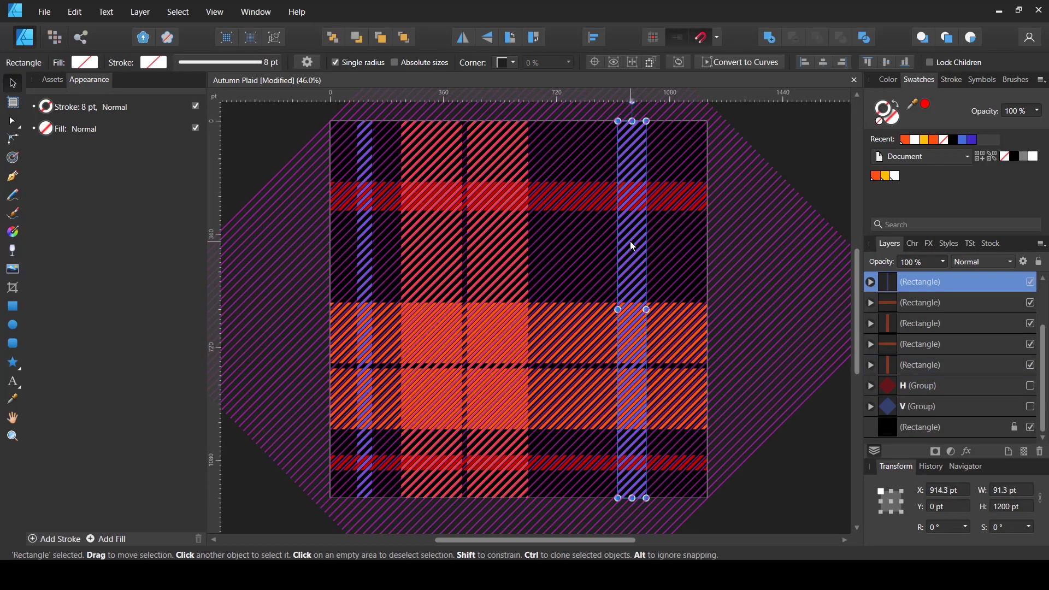
left_click(871, 282)
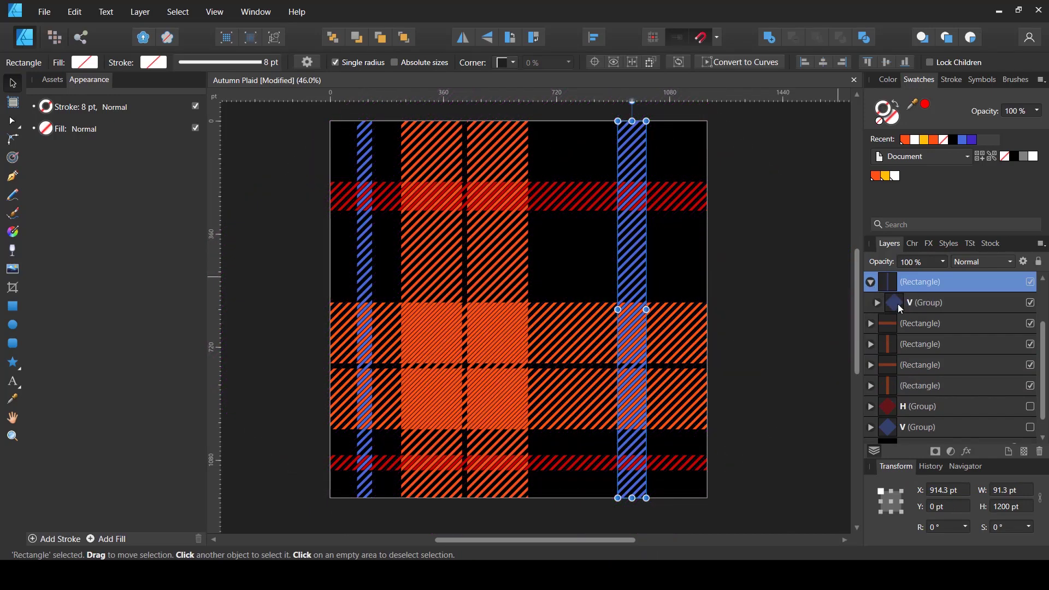
left_click(898, 304)
left_click(885, 175)
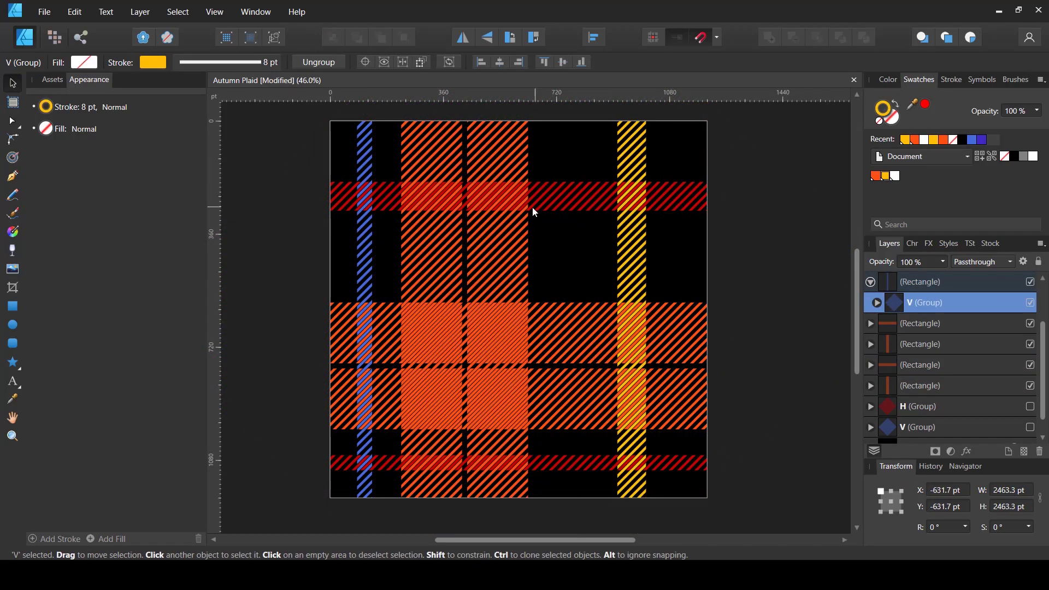
- Apply the yellow global swatch to the stroke of the H group inside the medium-width horizontal stripe and collapse the stripe layers
left_click(534, 209)
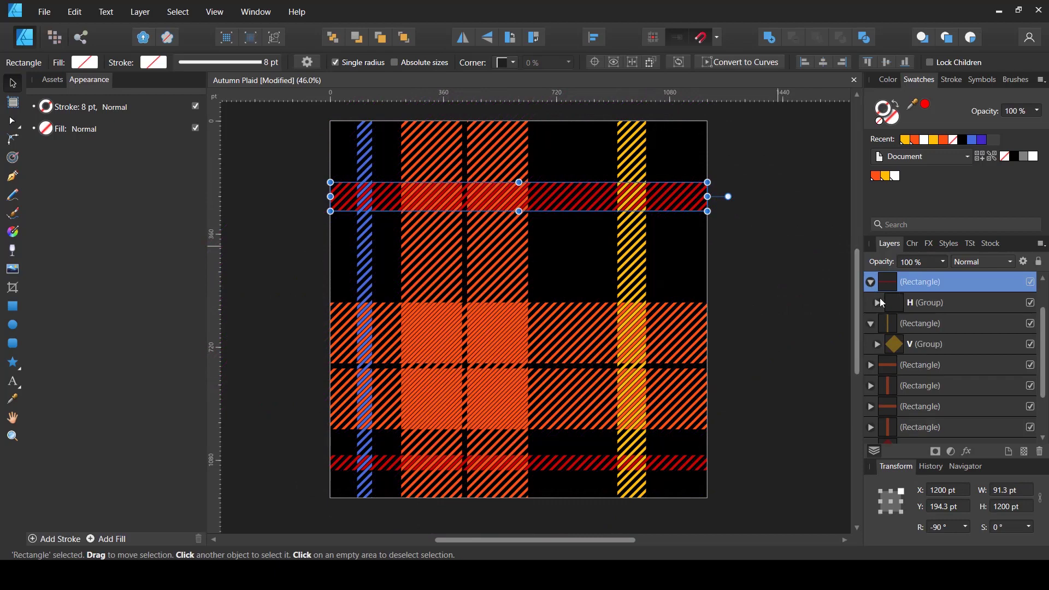
left_click(891, 306)
left_click(885, 176)
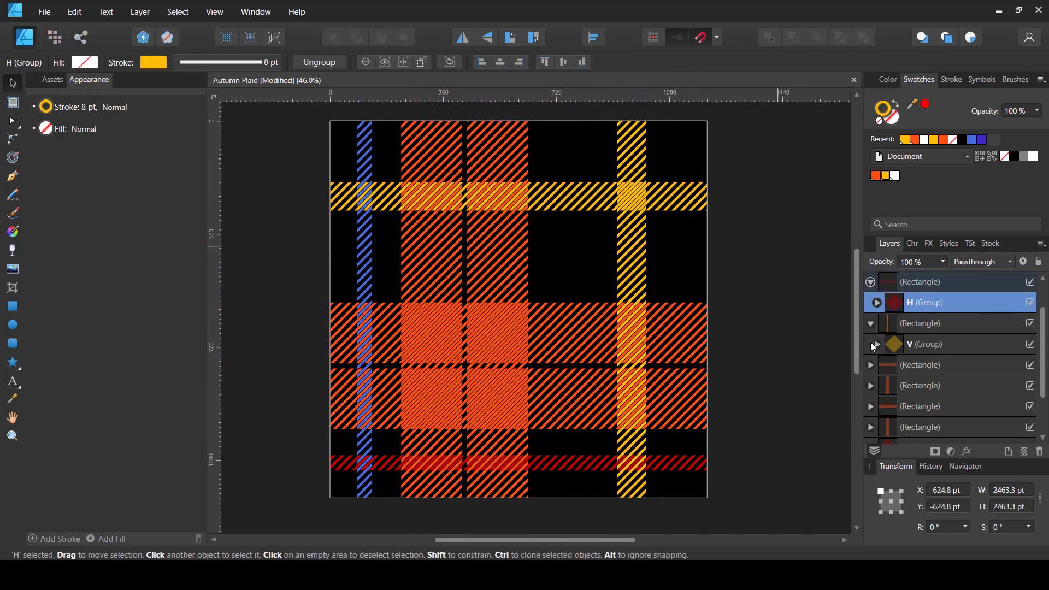
left_click(873, 347)
- Apply the white global swatch to the stroke of the V group inside the narrow blue vertical stripe
left_click(365, 260)
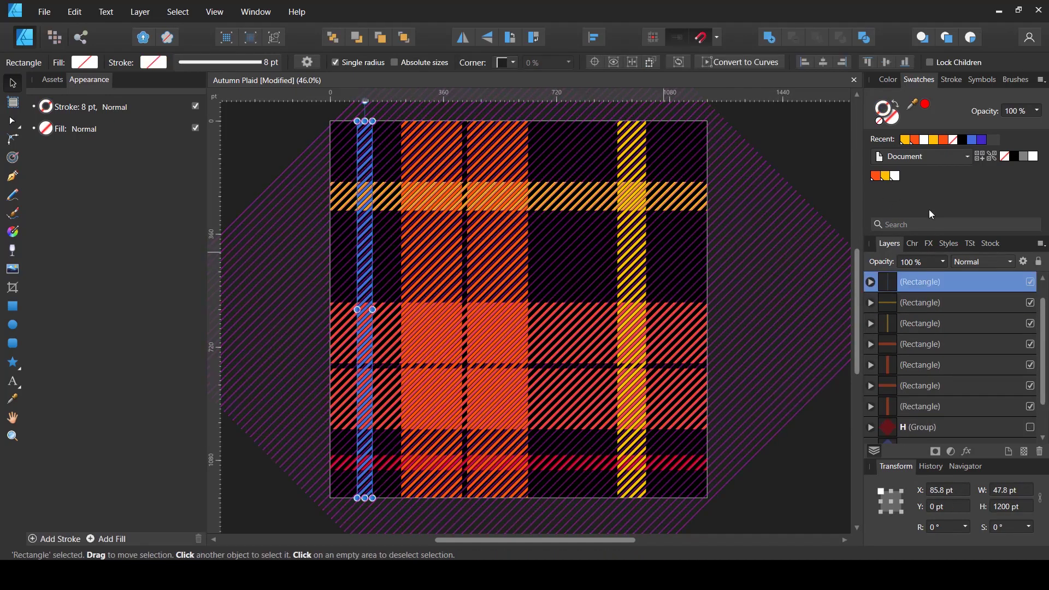
left_click(871, 284)
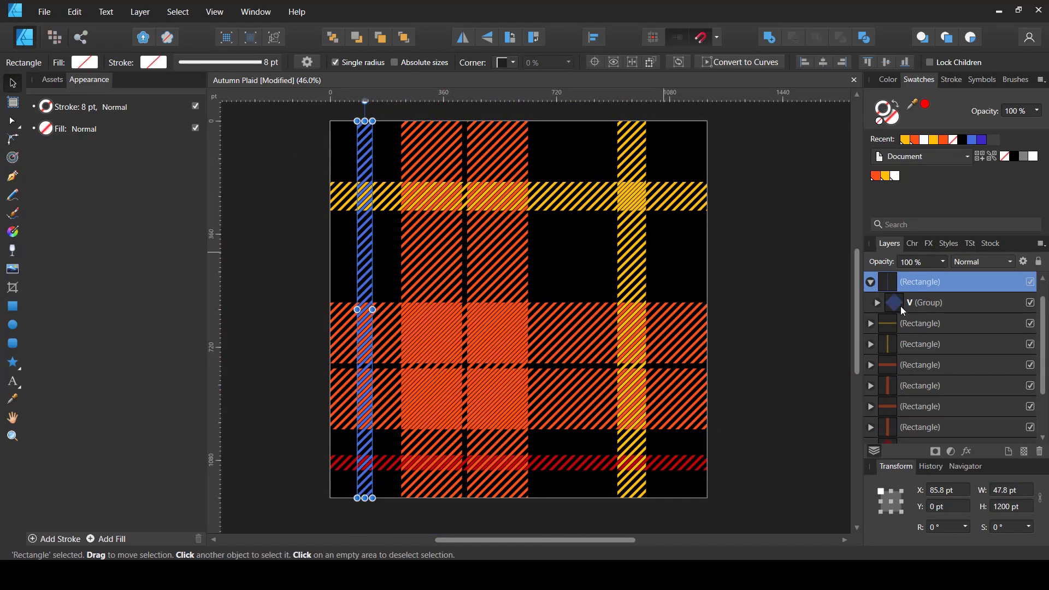
left_click(900, 306)
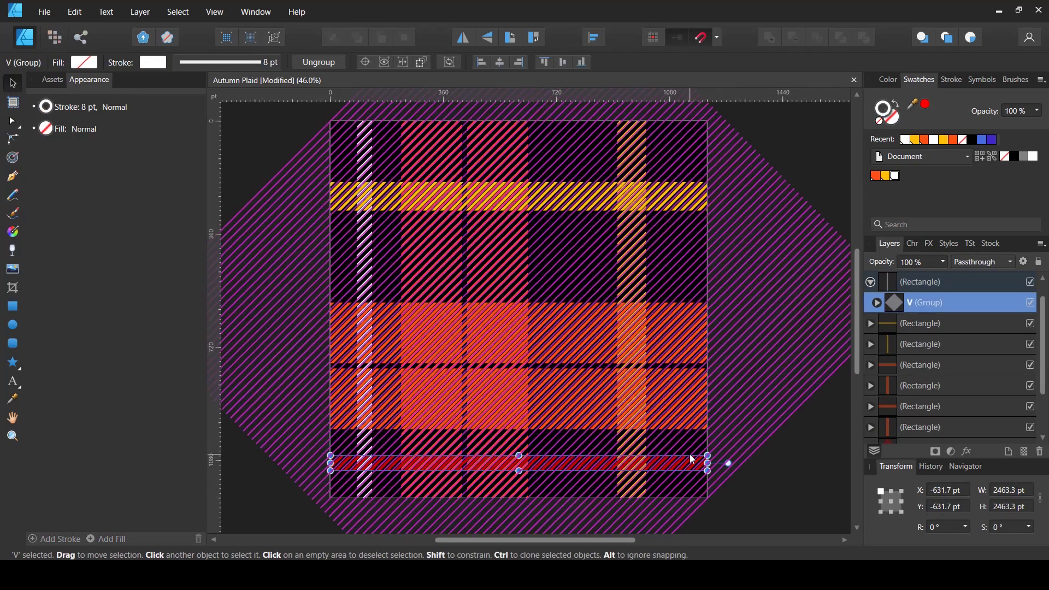
- Apply the white global swatch to the stroke of the H group inside the narrow red horizontal stripe and clear the selection
left_click(690, 459)
left_click(871, 282)
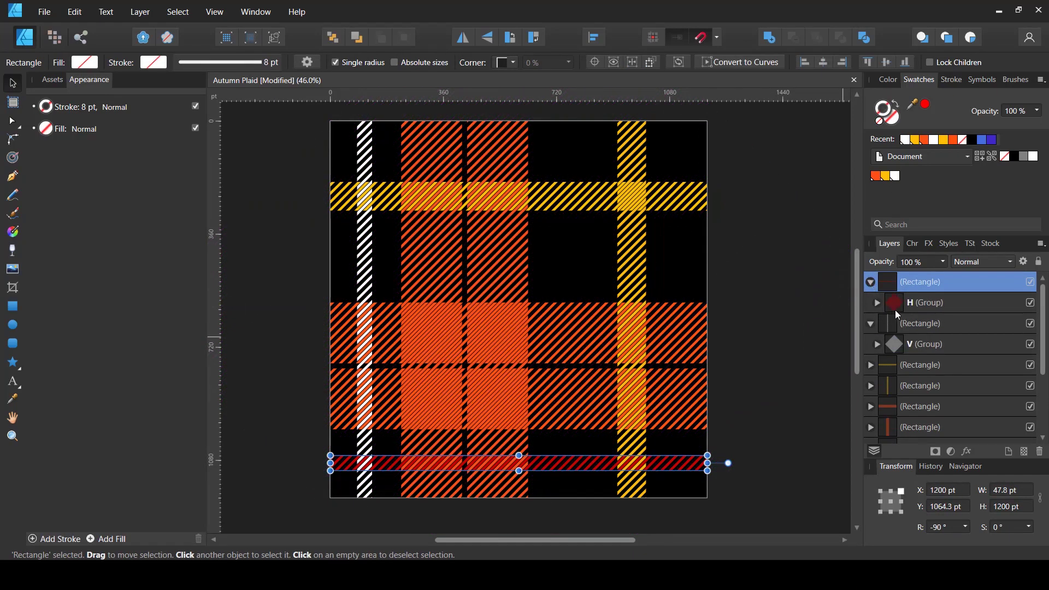
left_click(897, 300)
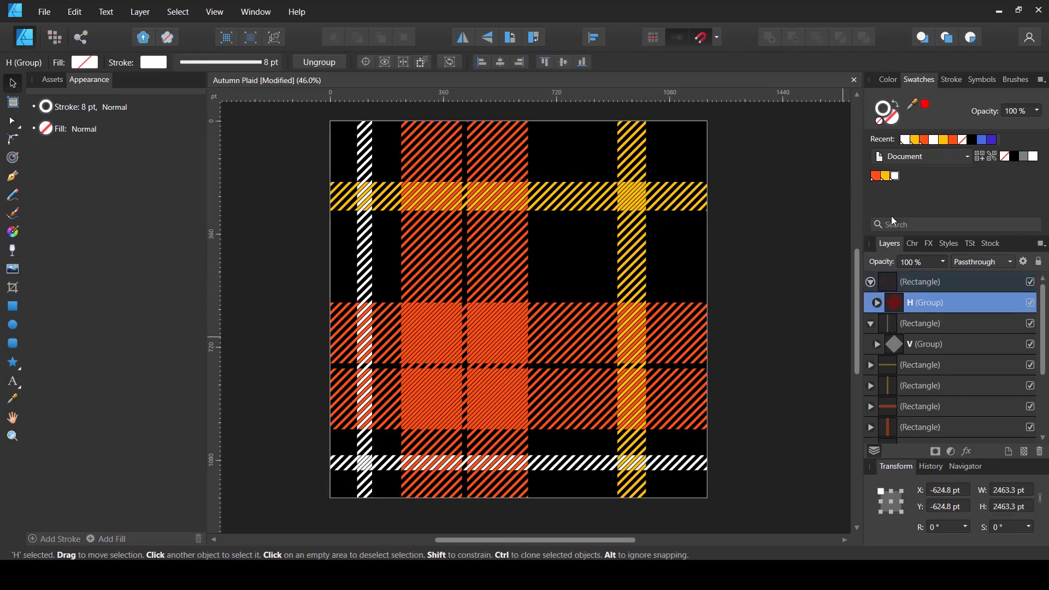
left_click(771, 336)
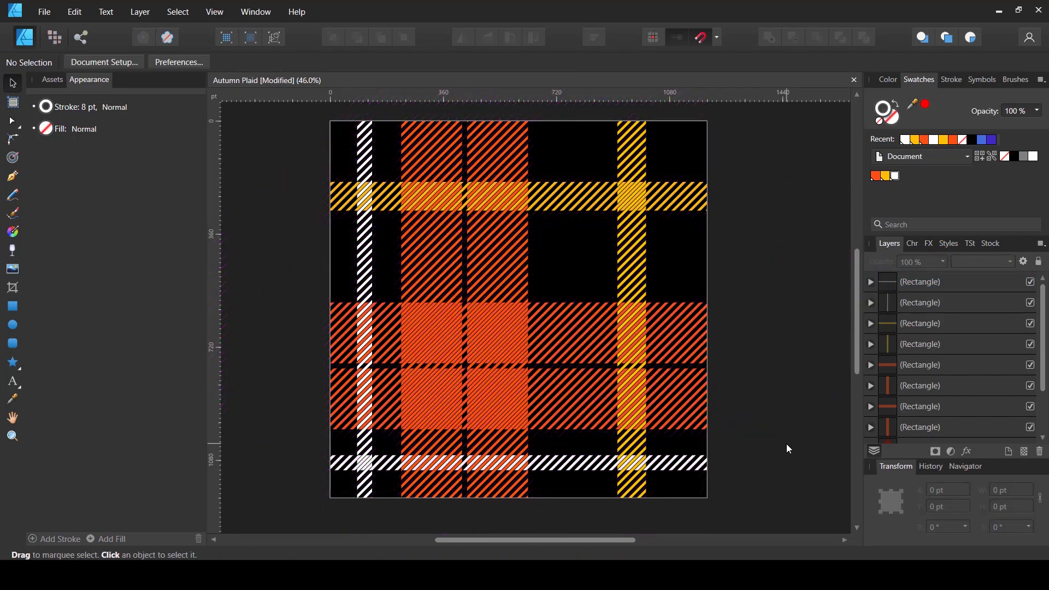
- Examine the overlapping diagonal lines where the orange stripes cross, up close and across the whole tile
scroll(783, 448, "down", 1)
scroll(568, 330, "up", 6)
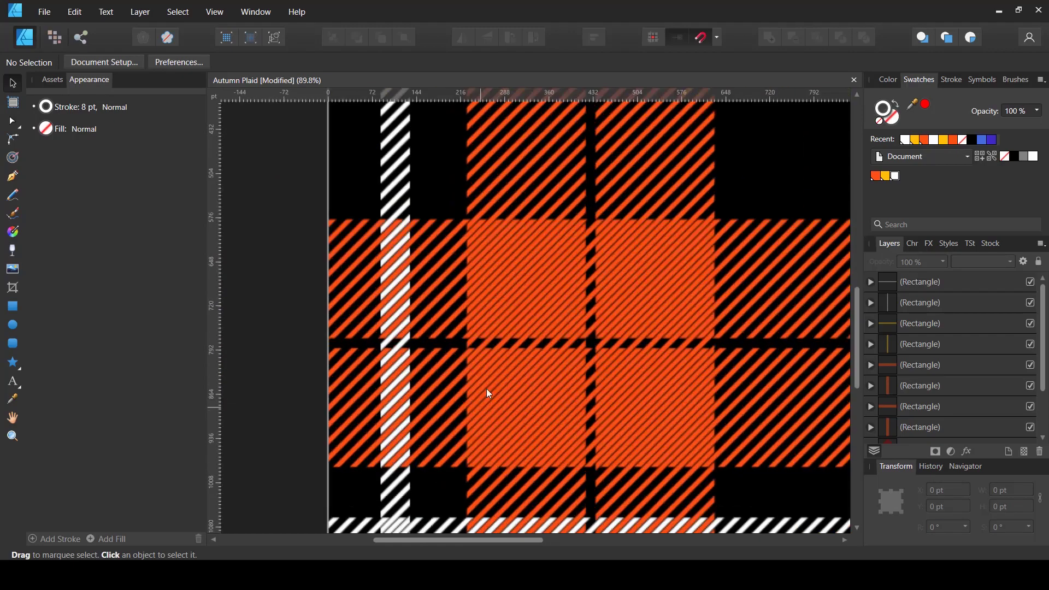
scroll(561, 350, "up", 1)
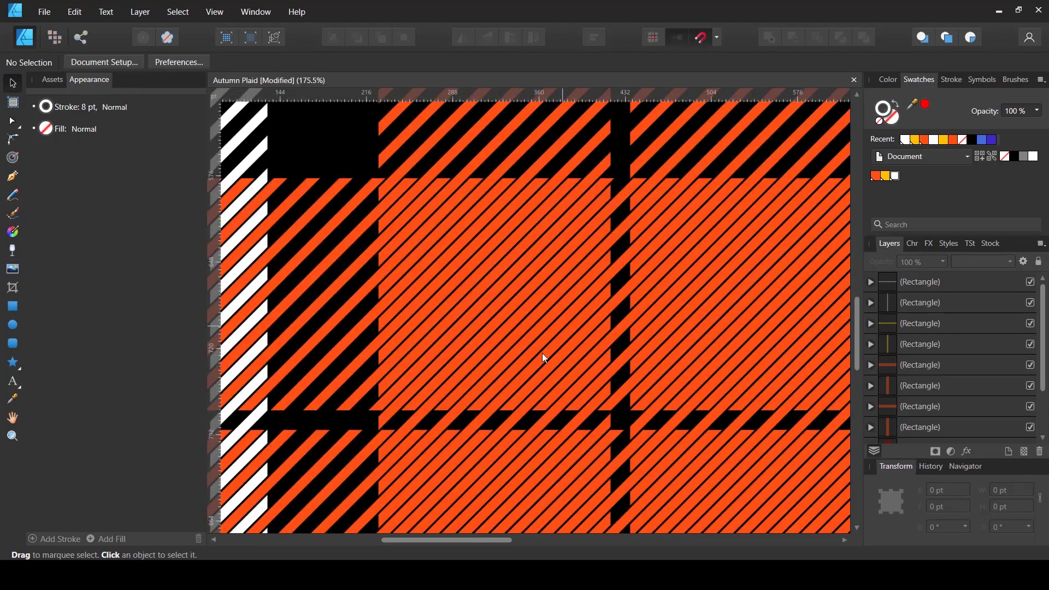
scroll(487, 293, "up", 1)
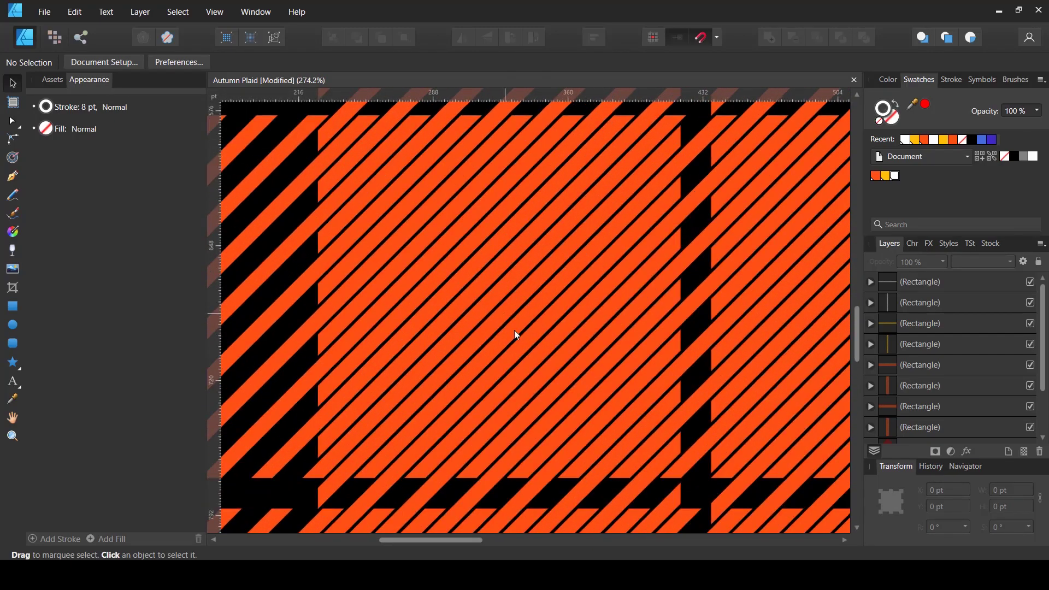
scroll(514, 330, "down", 4)
scroll(592, 328, "down", 9)
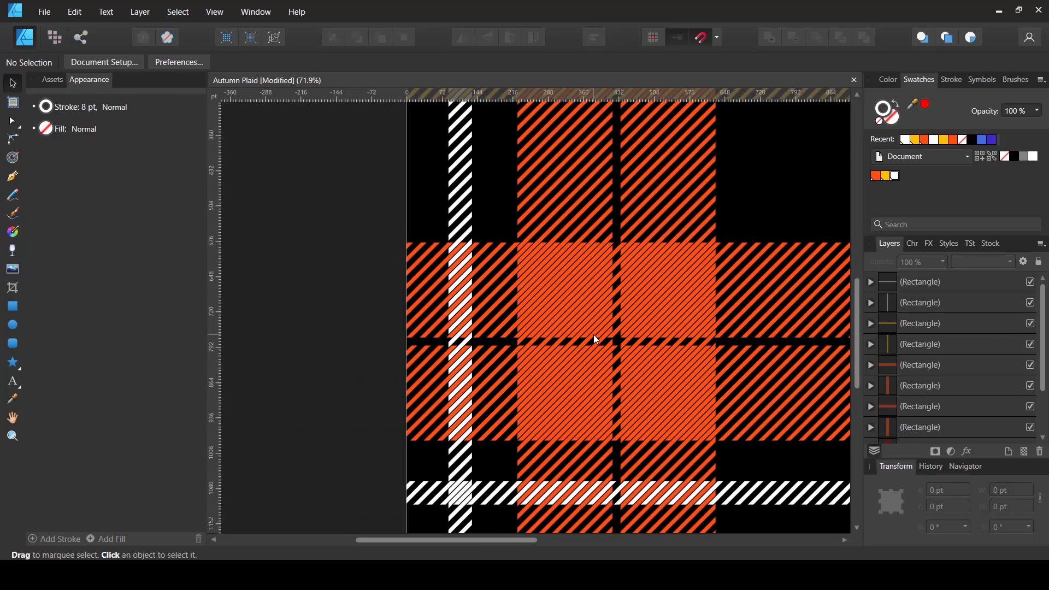
scroll(795, 277, "up", 1)
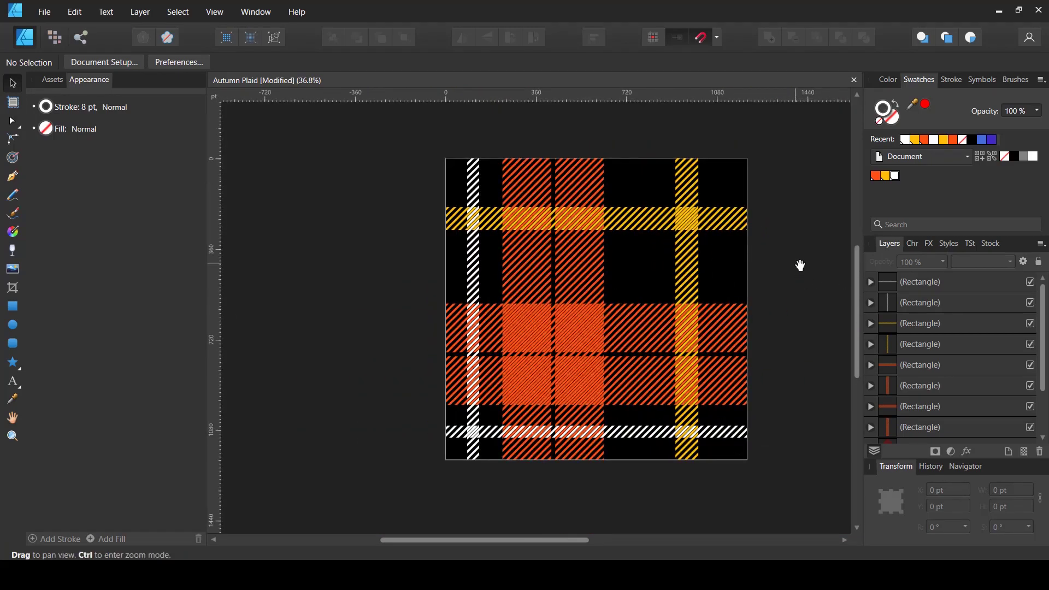
scroll(762, 270, "right", 2)
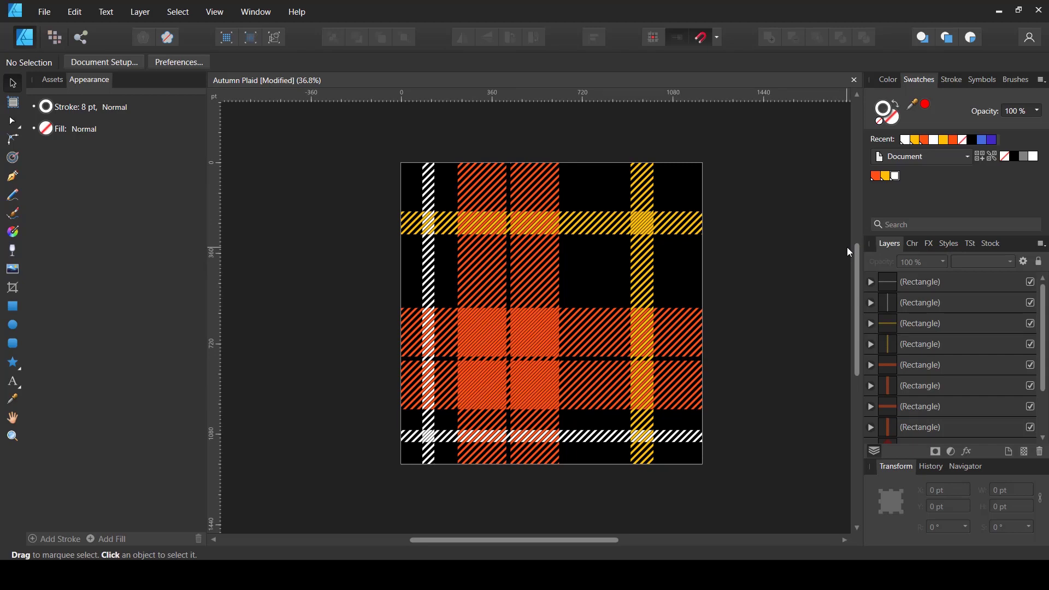
- Save the document and export the whole plaid tile as a 5000 × 5000 px PNG
key("ctrl+s")
left_click(44, 12)
left_click(58, 247)
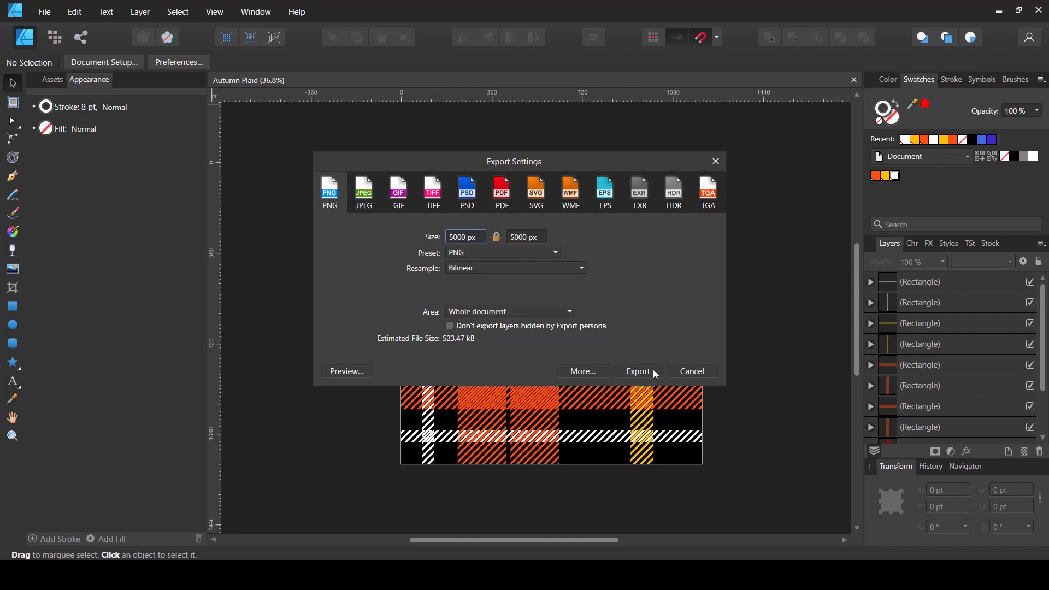
left_click(654, 372)
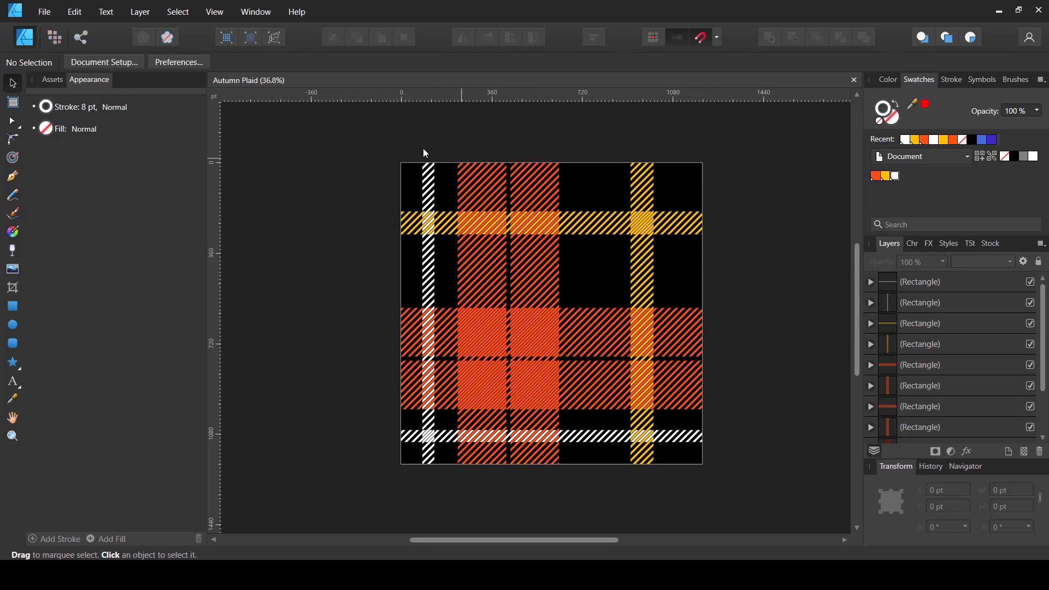
- Create a new 1200 × 1200 pt document at 300 DPI and draw a rectangle about 1511 × 1270 pt covering the page
left_click(44, 12)
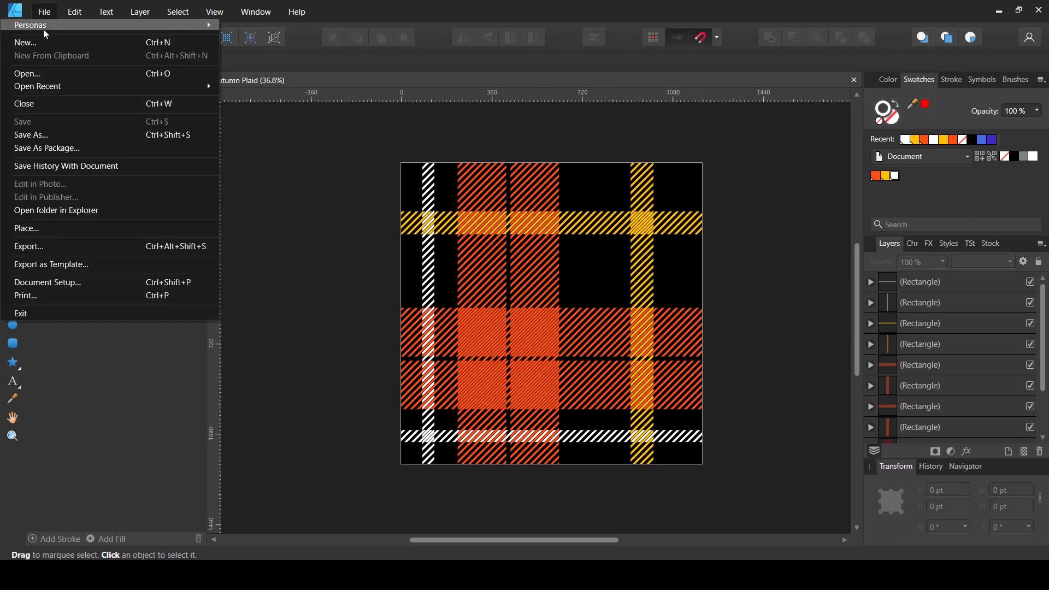
left_click(34, 41)
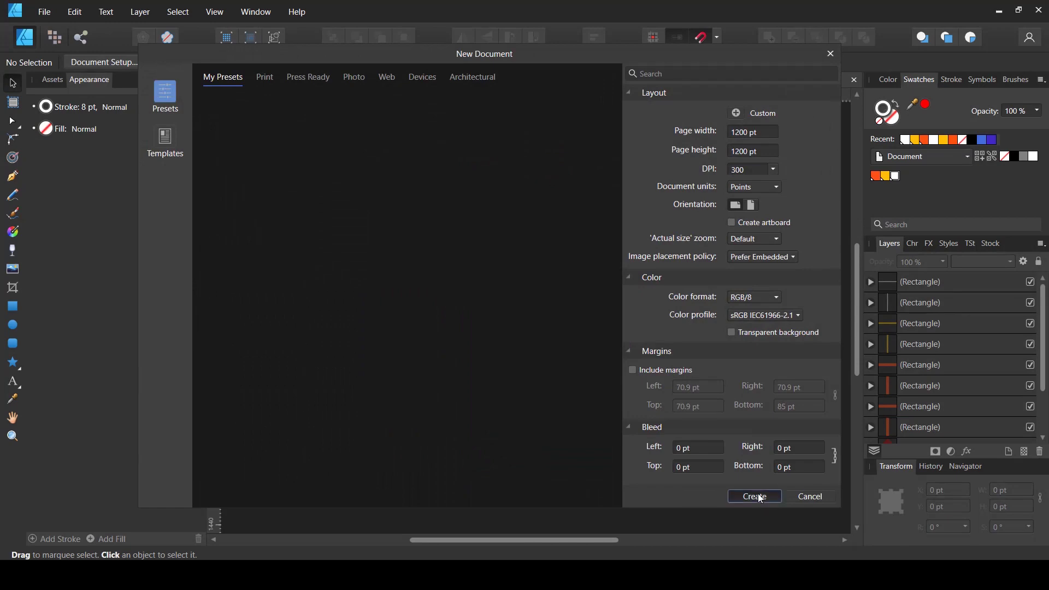
left_click(752, 496)
left_click(13, 309)
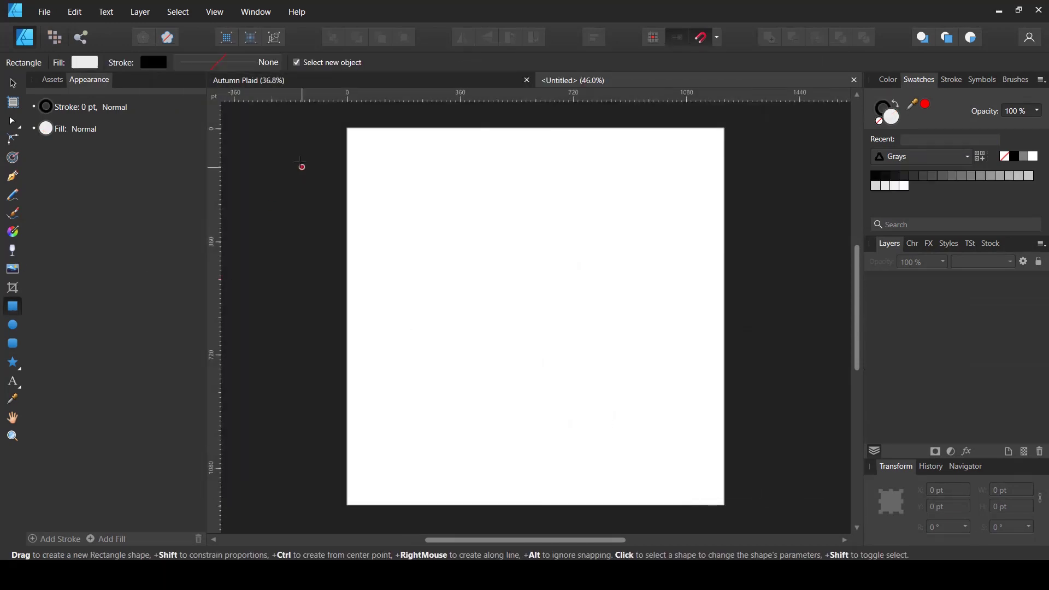
left_click_drag(310, 118, 785, 517)
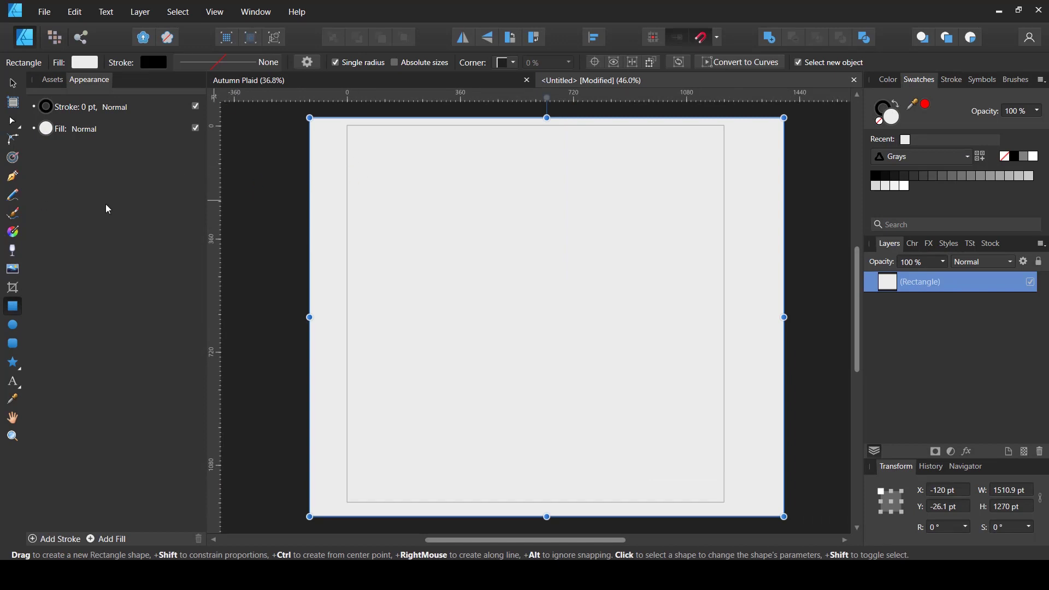
- Give the rectangle a bitmap fill of the exported plaid PNG and scale the fill down to a small repeating tile
left_click(21, 235)
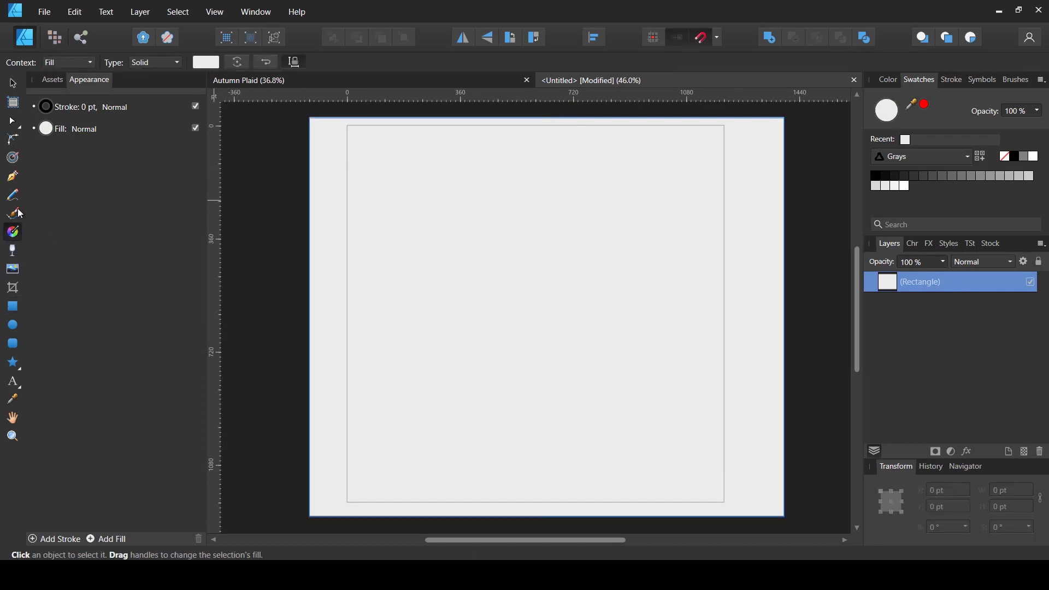
left_click(154, 64)
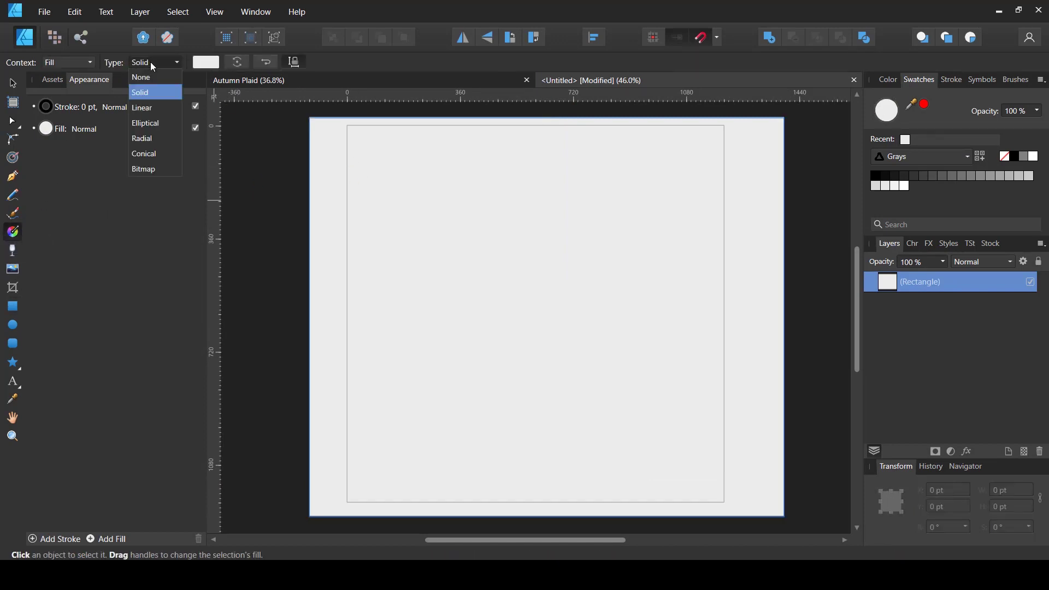
left_click(143, 170)
double_click(311, 241)
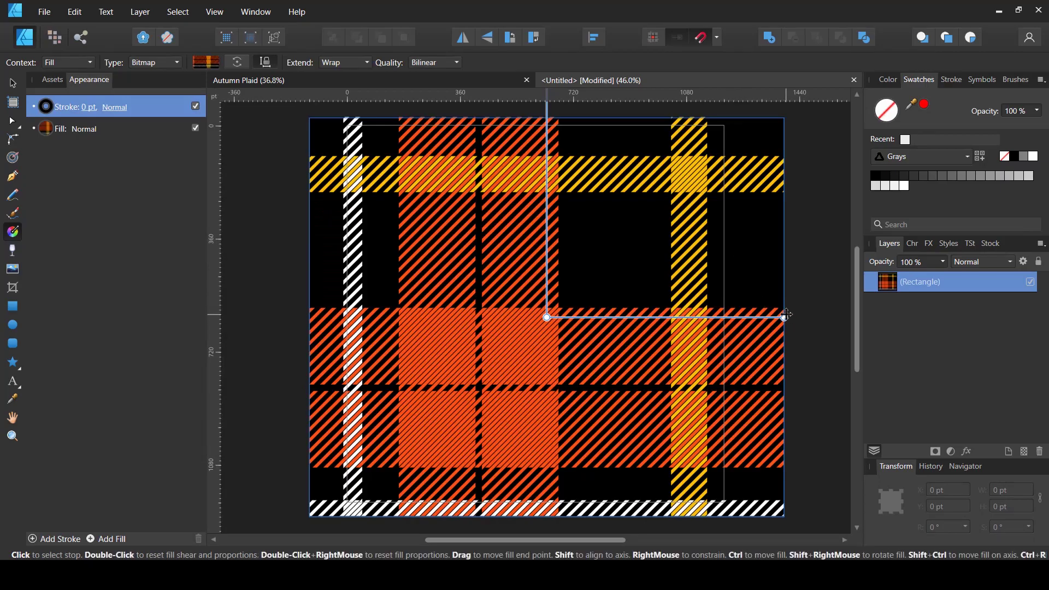
left_click_drag(787, 315, 567, 321)
- Inspect the tiled plaid fill for seams between repeats, both up close and across the rectangle
scroll(567, 324, "up", 10)
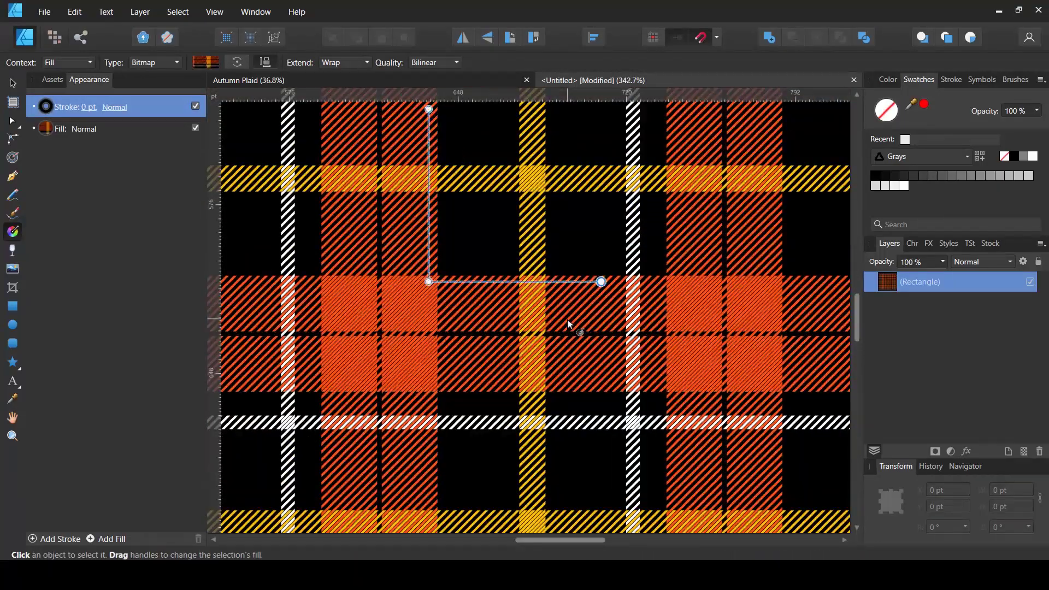
scroll(410, 300, "up", 4)
key("space")
left_click_drag(429, 264, 307, 329)
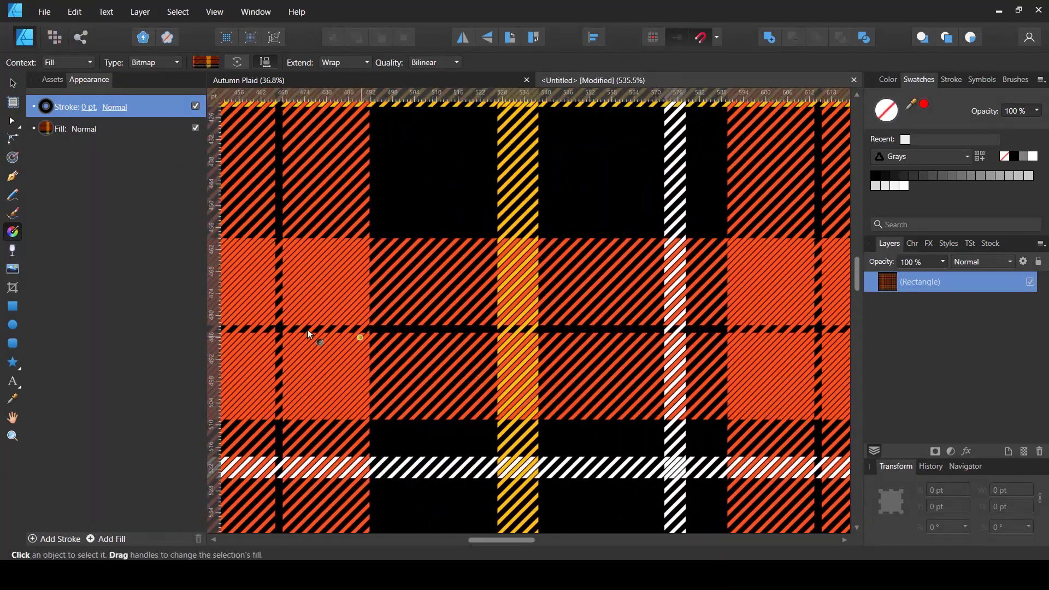
scroll(306, 322, "down", 11)
key("space")
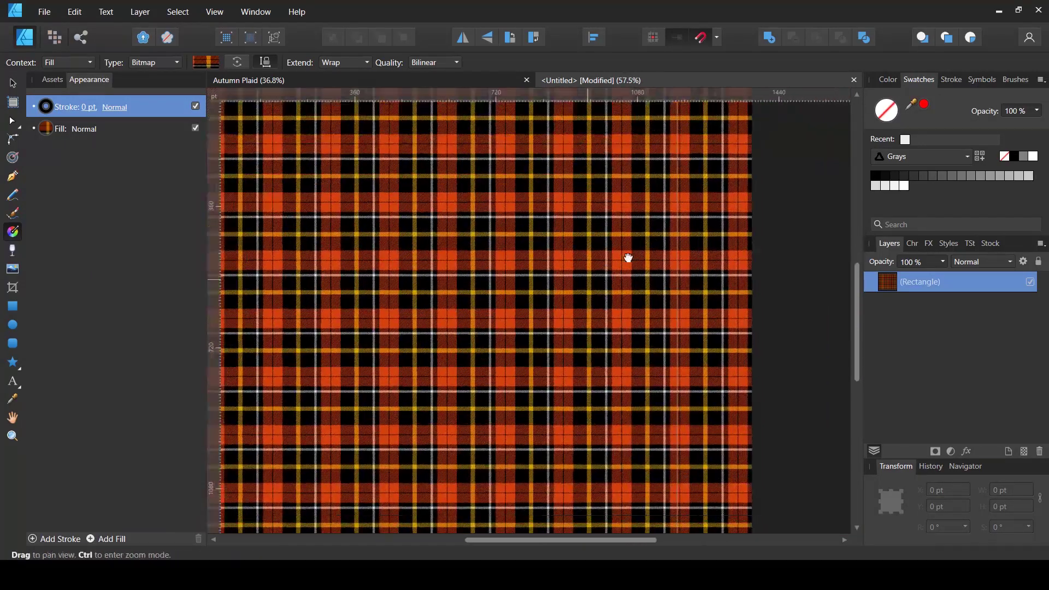
left_click_drag(629, 257, 639, 260)
scroll(634, 267, "down", 1)
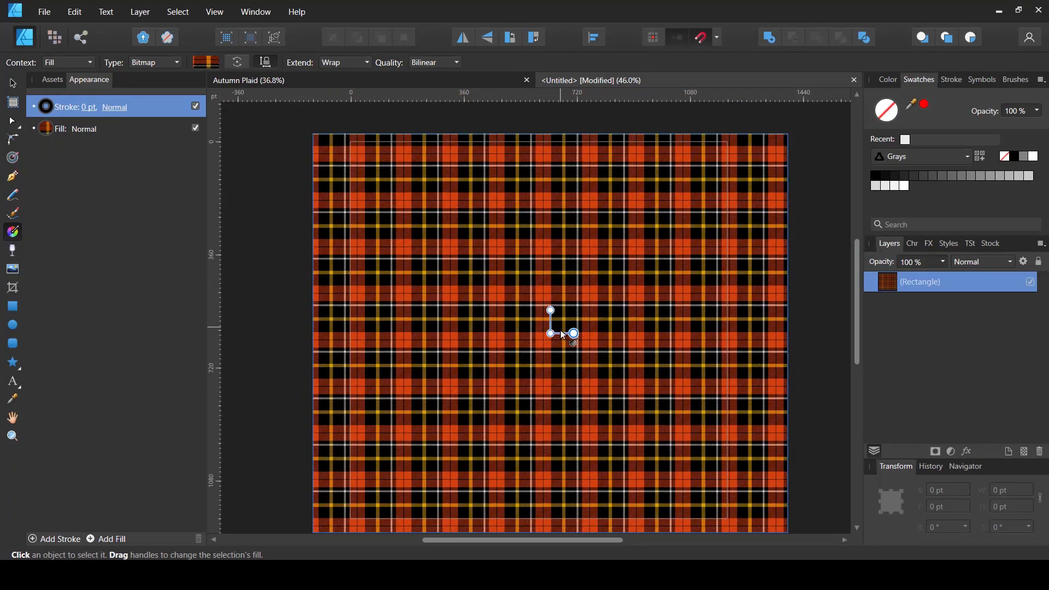
- Rotate and slightly enlarge the bitmap fill so the plaid runs diagonally across the rectangle
scroll(564, 335, "up", 2)
left_click_drag(581, 332, 607, 354)
scroll(607, 330, "down", 1)
scroll(611, 334, "down", 3)
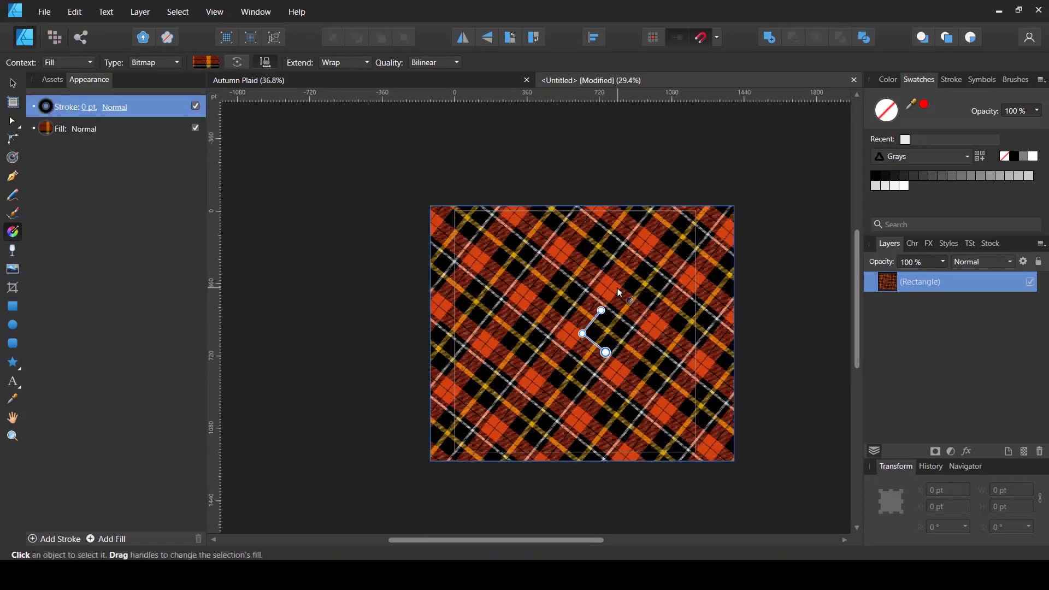
scroll(593, 300, "up", 2)
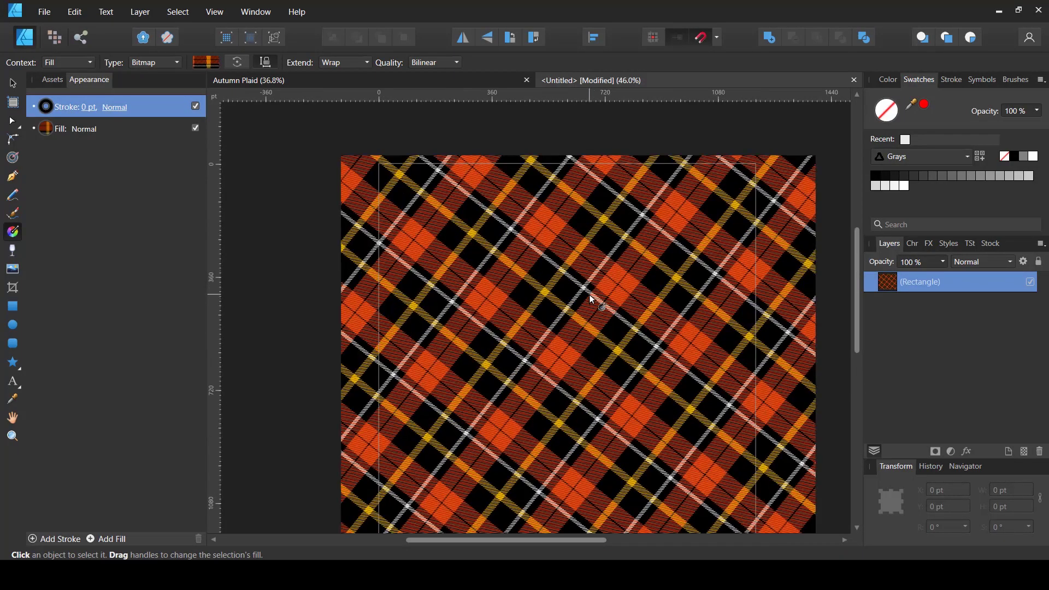
- Return to the Autumn Plaid document and move the right-hand wide orange vertical stripe beyond the yellow one, to about X 1006 pt
left_click(9, 83)
left_click(451, 80)
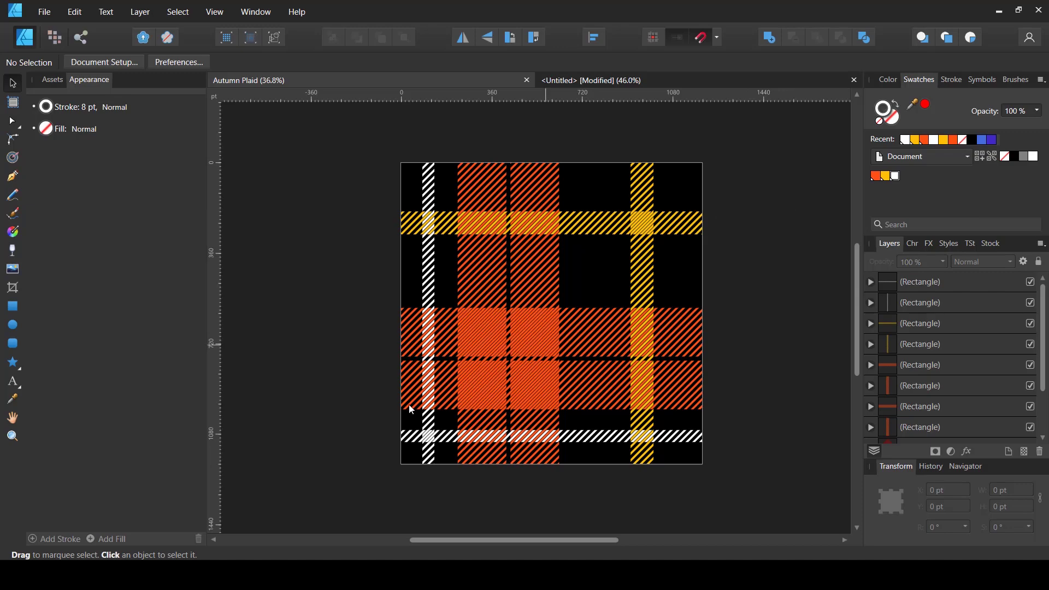
scroll(492, 326, "up", 3)
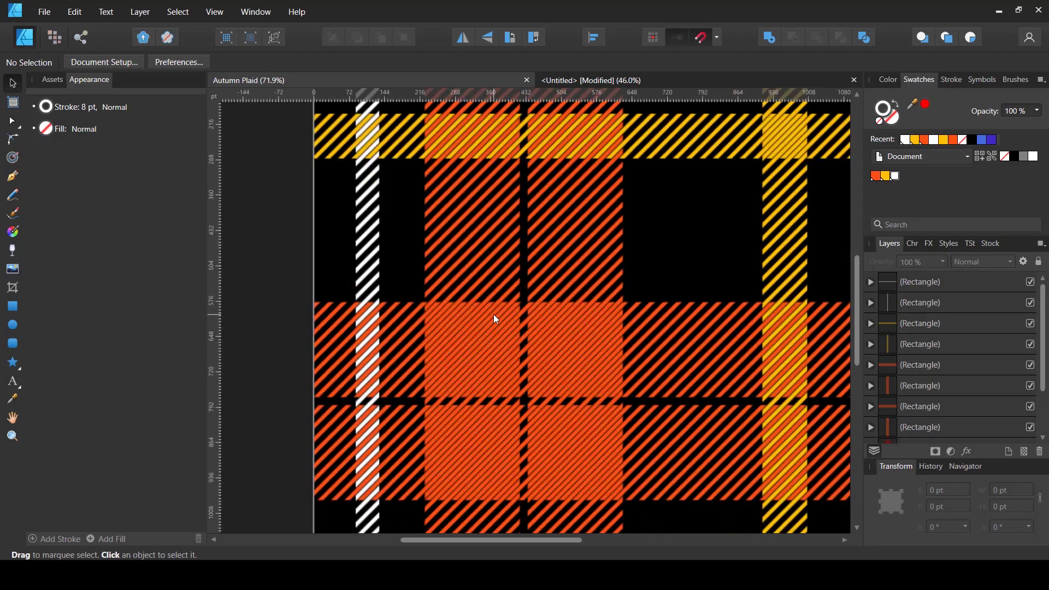
left_click(553, 251)
scroll(503, 265, "down", 2)
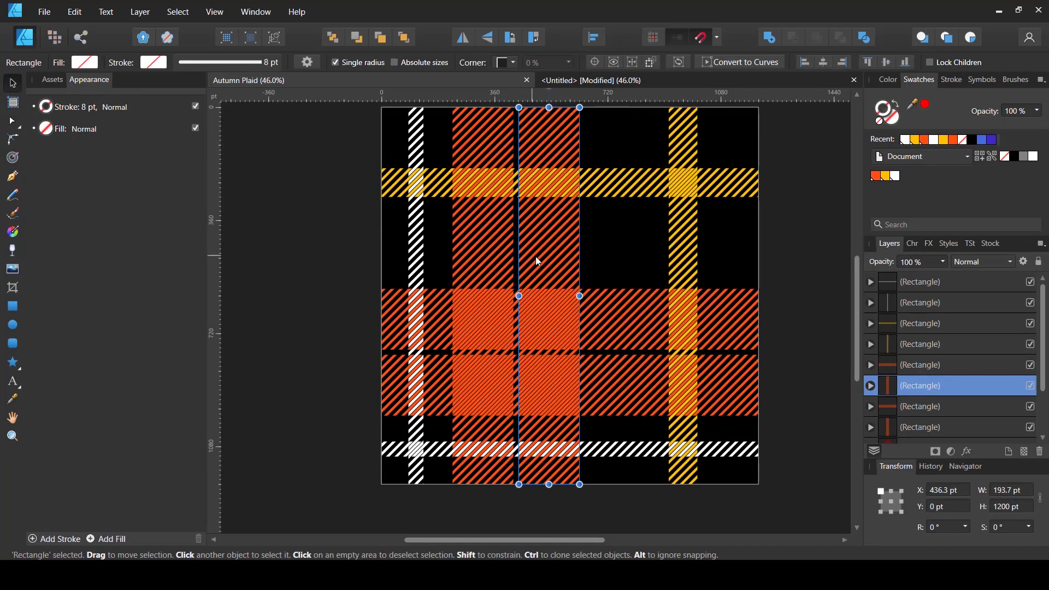
scroll(540, 261, "up", 1)
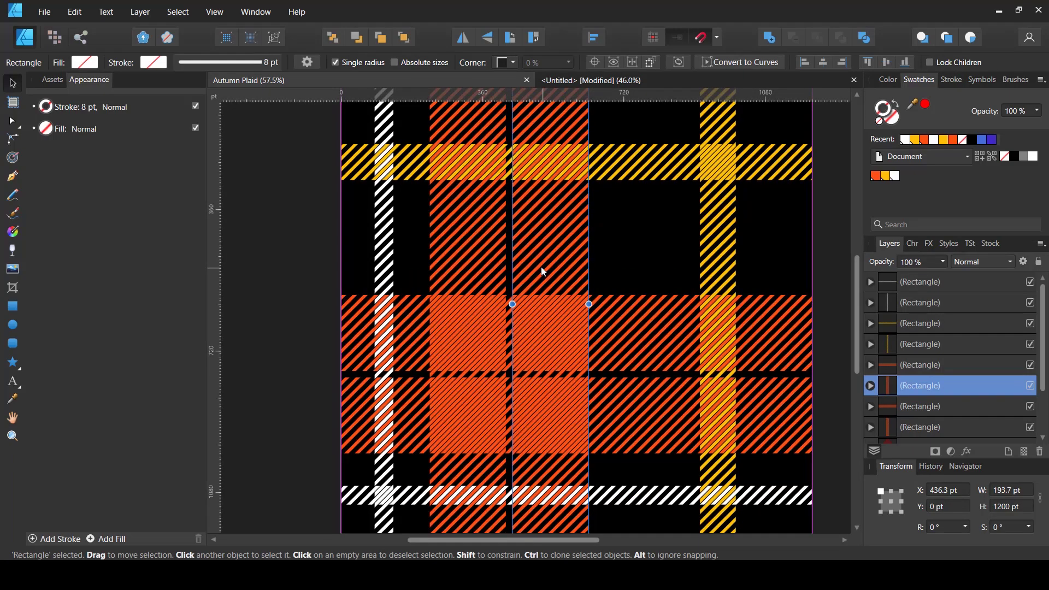
left_click_drag(539, 265, 679, 254)
scroll(679, 253, "up", 5)
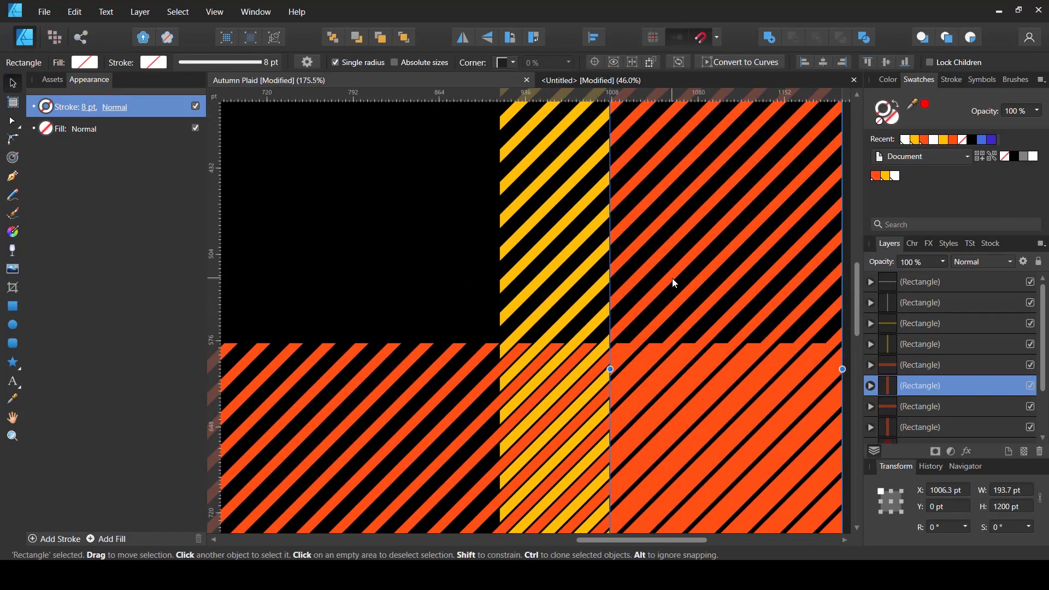
- Move the same wide orange vertical stripe back across the yellow one, to about X 708 pt
scroll(672, 277, "down", 2)
left_click_drag(681, 274, 453, 270)
scroll(453, 269, "up", 5)
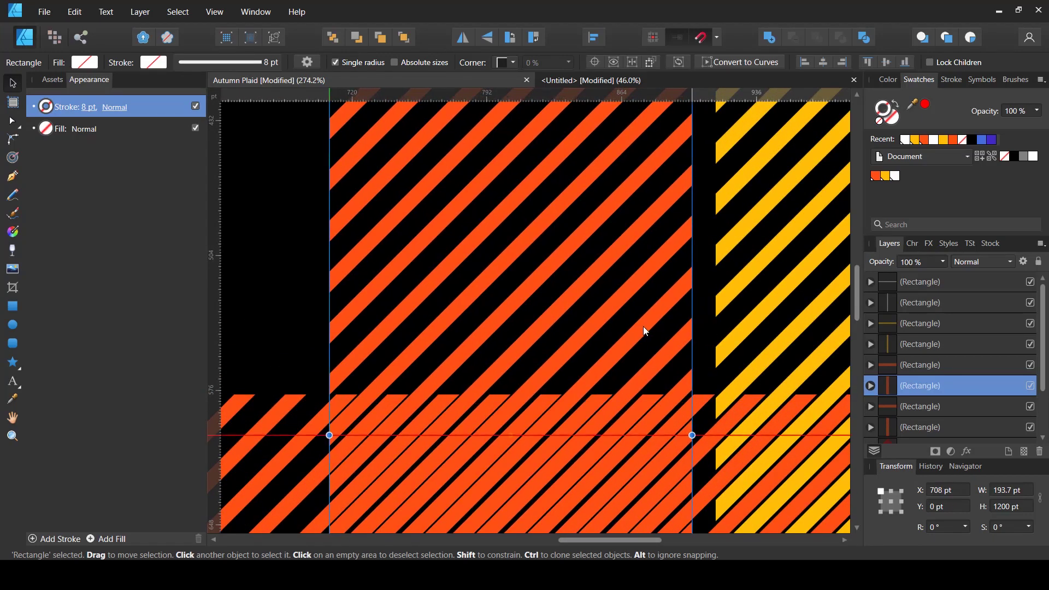
- Nudge the wide orange vertical stripe beside the yellow one to X 710 pt, Y -0.9 pt
key("Right")
key("Up")
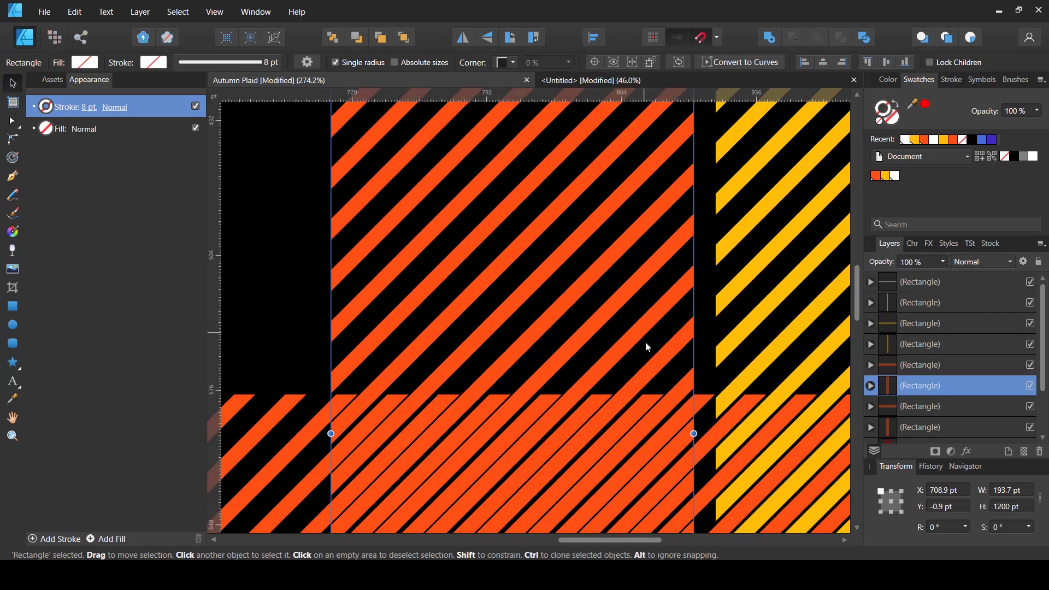
scroll(645, 342, "up", 5)
key("Right")
key("Right")
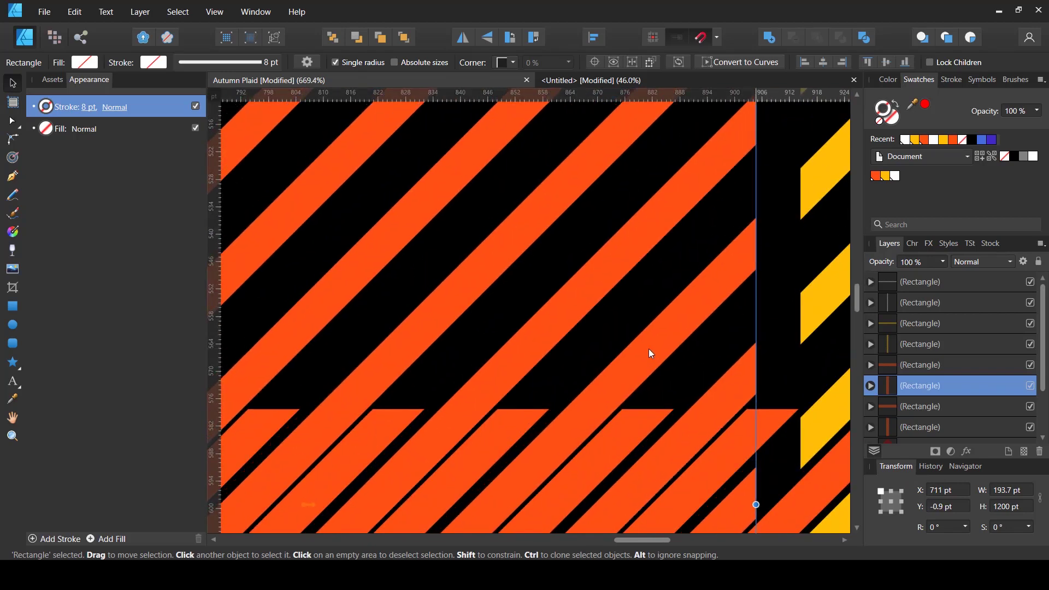
key("Left")
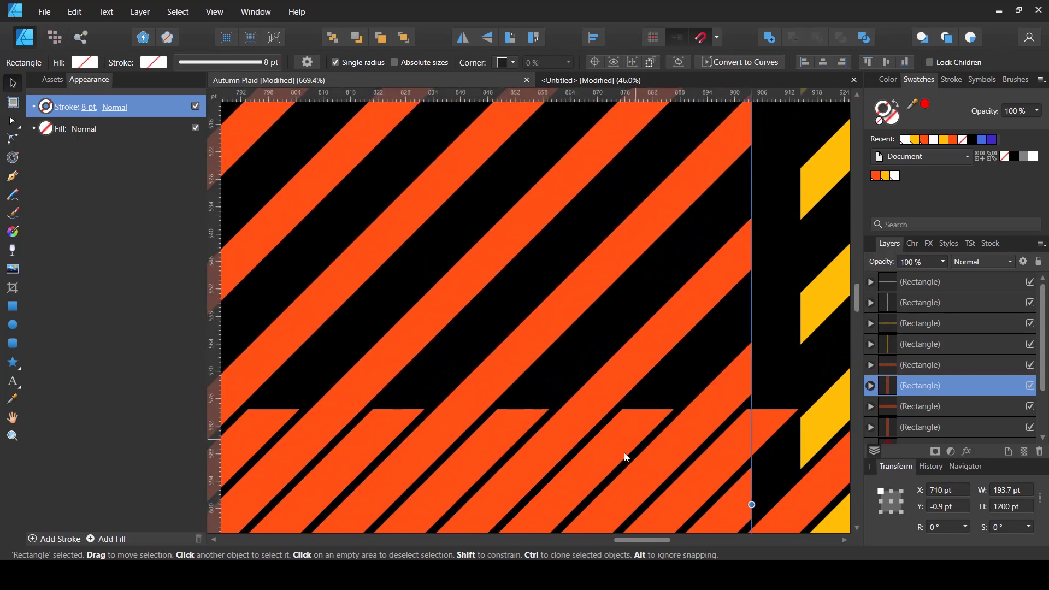
scroll(647, 432, "down", 15)
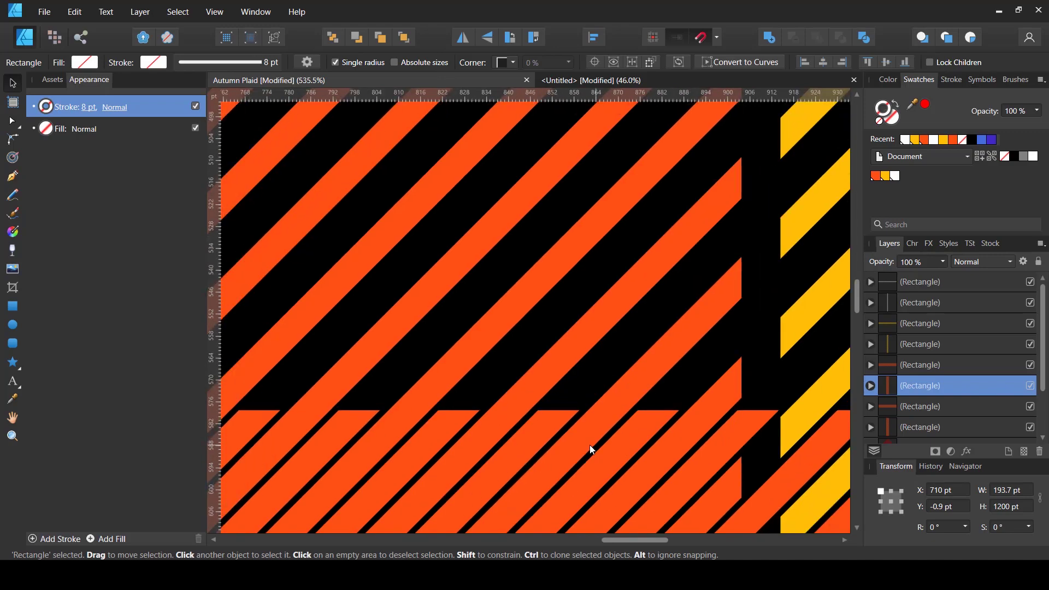
scroll(580, 433, "up", 5)
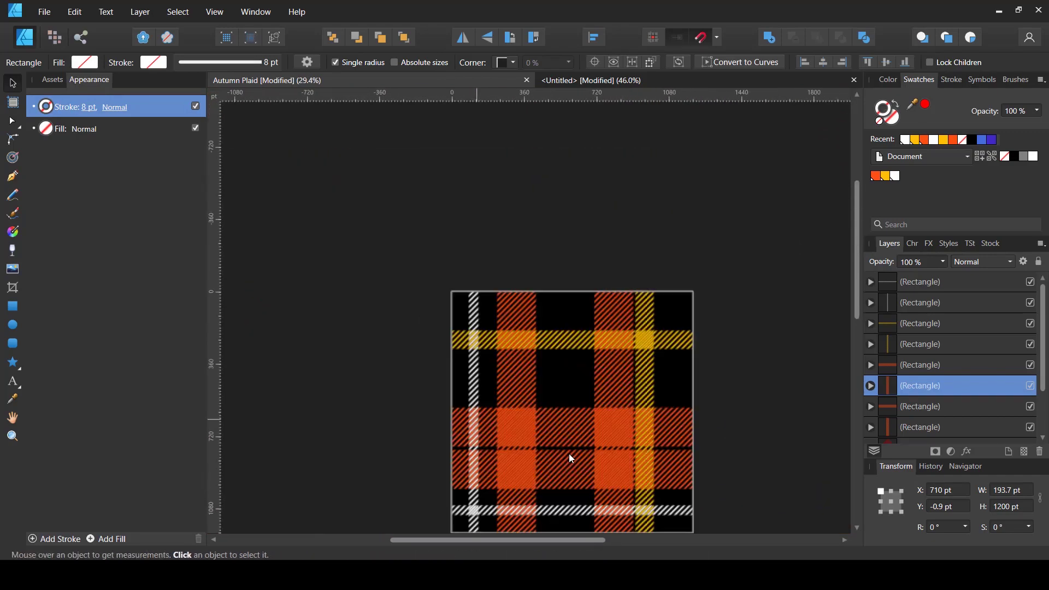
- Undo the nudges and earlier moves of the wide orange vertical stripe, back to X 436.3 pt, and deselect it
key("alt")
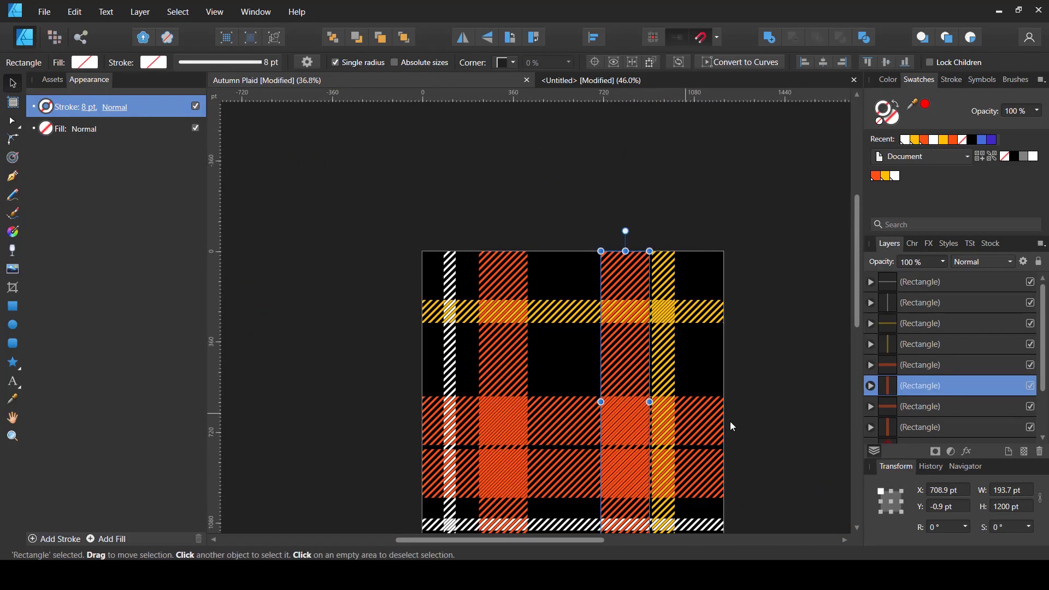
key("ctrl+z")
key("ctrl+z")
key("ctrl+z")
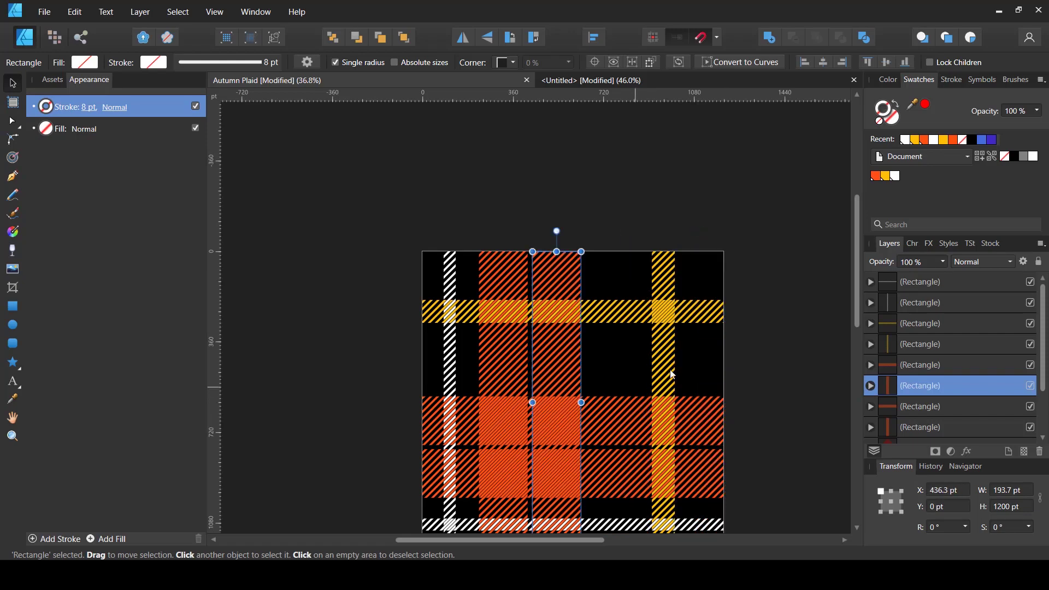
left_click(787, 321)
scroll(572, 267, "down", 3)
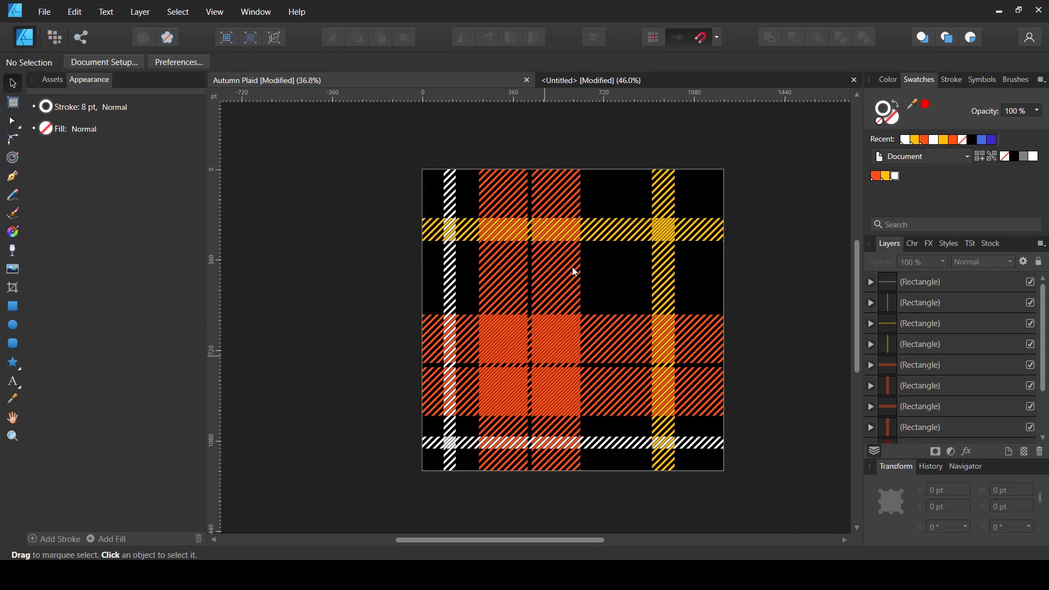
- Try moving the yellow horizontal stripe down into the black gap, and undo the move
scroll(582, 244, "up", 3)
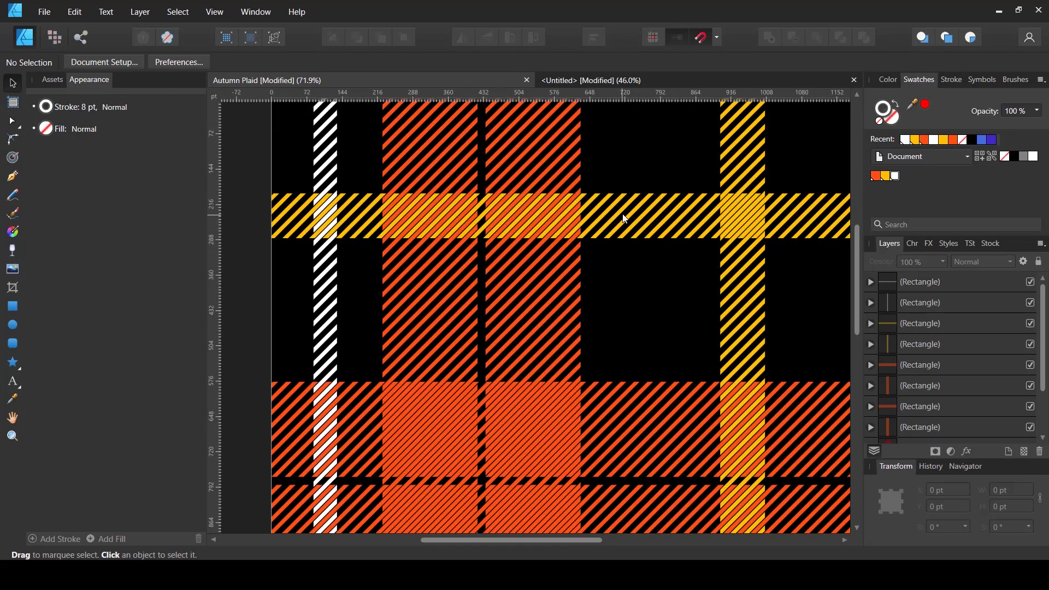
left_click(626, 217)
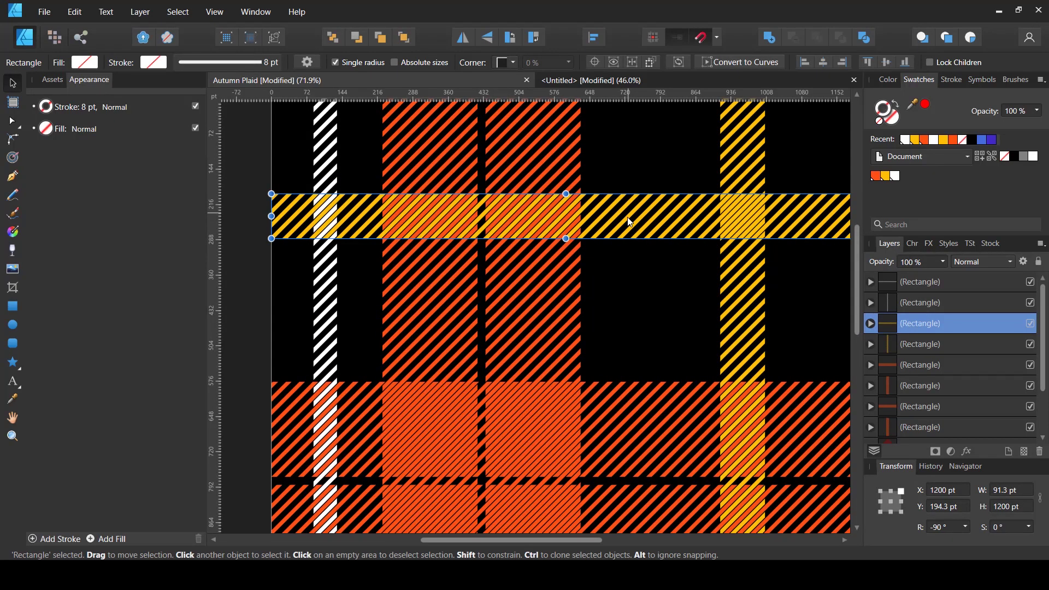
left_click_drag(630, 222, 615, 314)
key("ctrl+z")
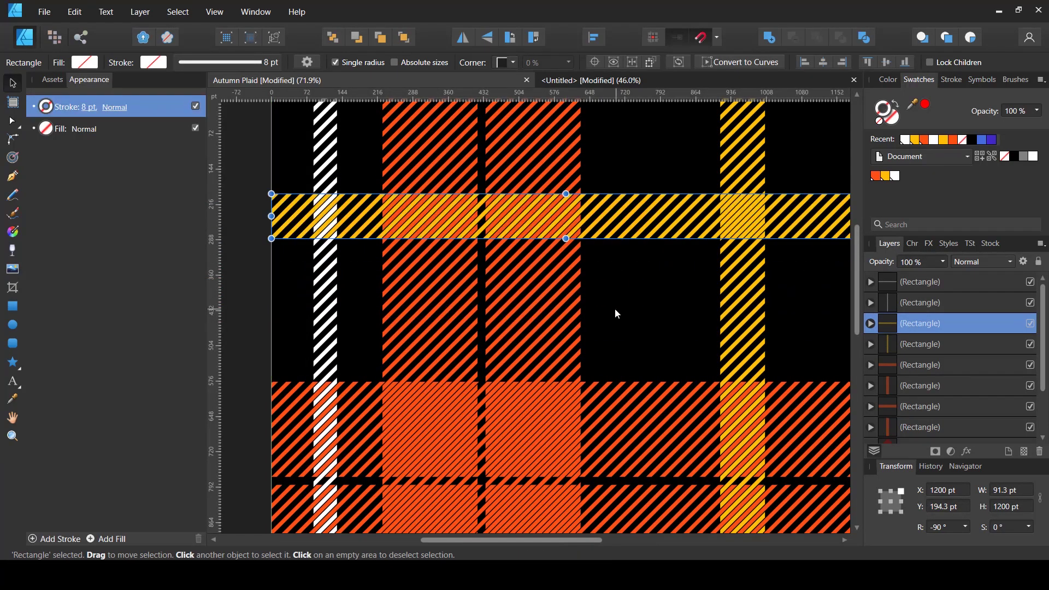
- Duplicate the yellow horizontal stripe and place the copy at about Y 439.7 pt, just above the wide orange horizontal stripes
scroll(600, 299, "down", 5)
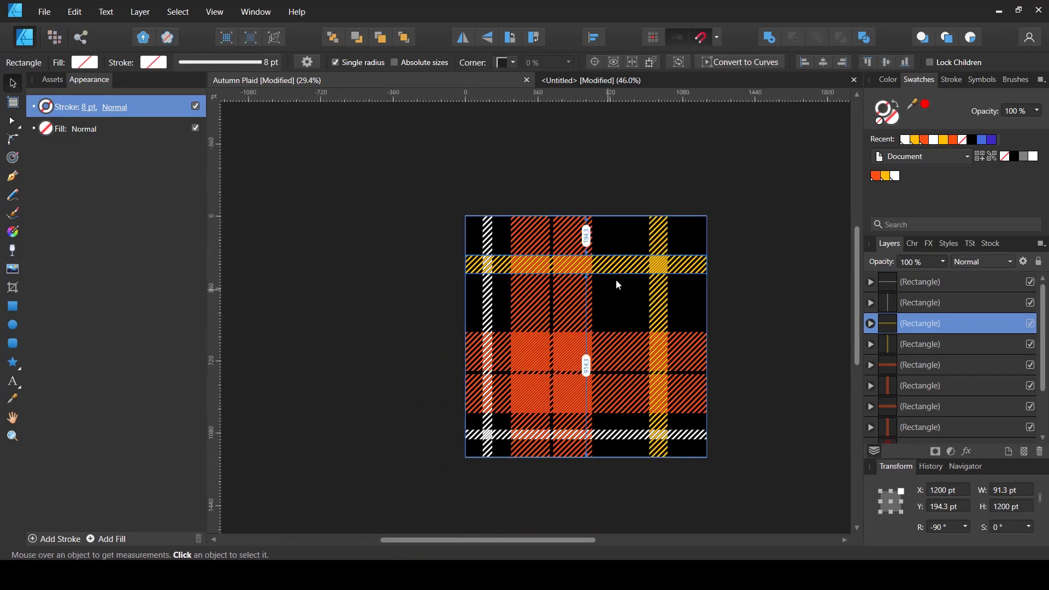
key("alt")
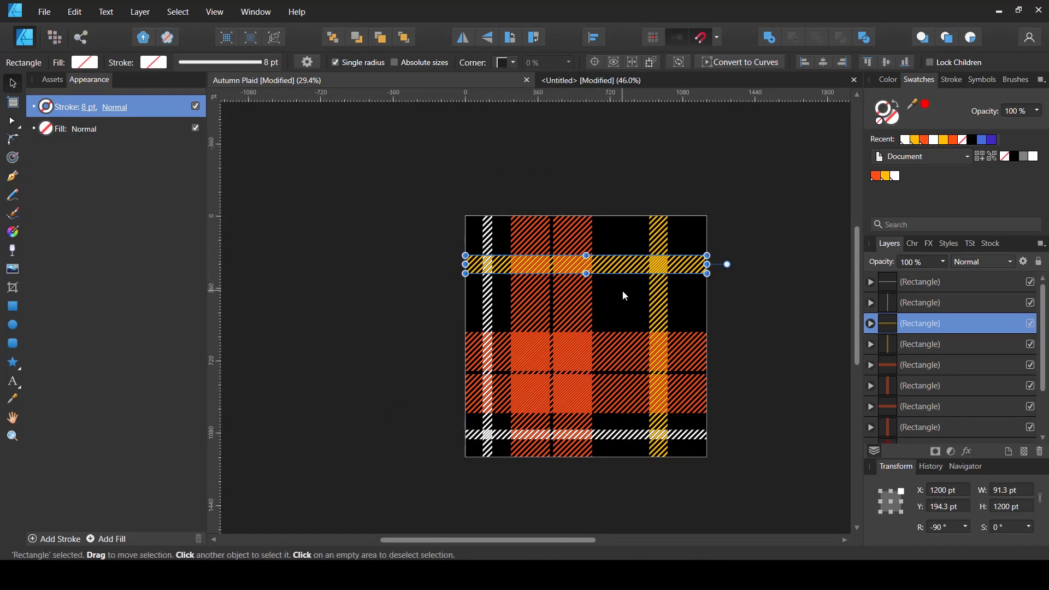
scroll(621, 290, "up", 2)
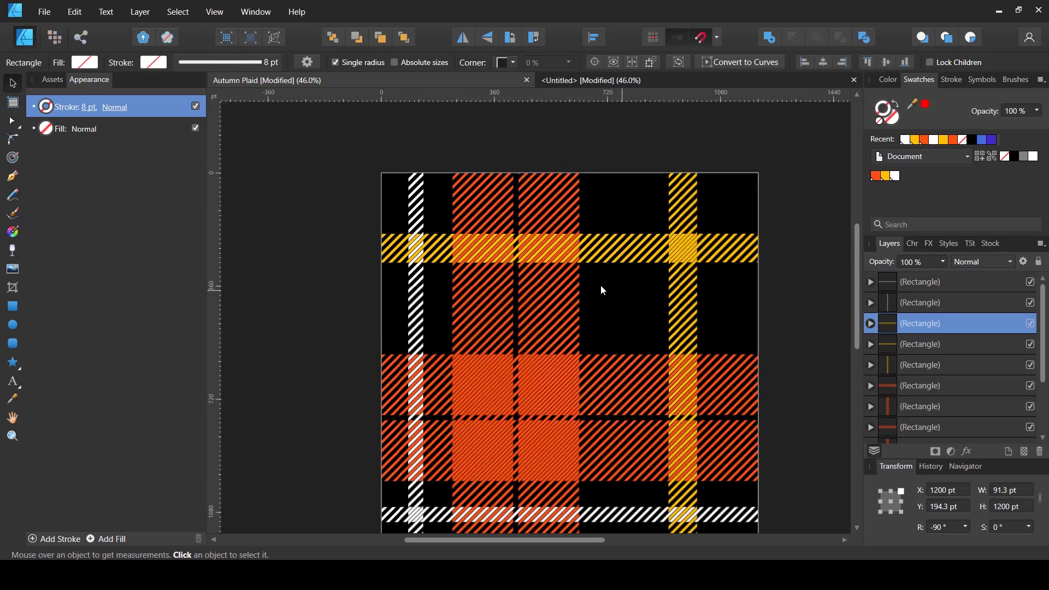
mouse_move(610, 263)
left_mouse_down()
mouse_move(600, 499)
mouse_move(601, 323)
mouse_move(657, 324)
left_mouse_up()
scroll(654, 343, "up", 4)
scroll(655, 343, "up", 3)
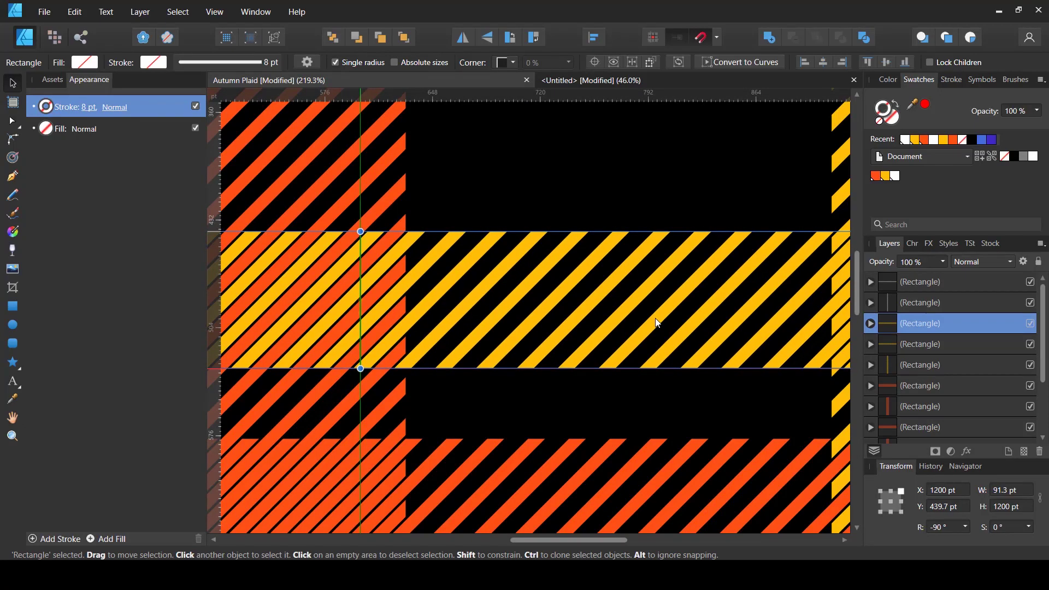
scroll(553, 329, "down", 12)
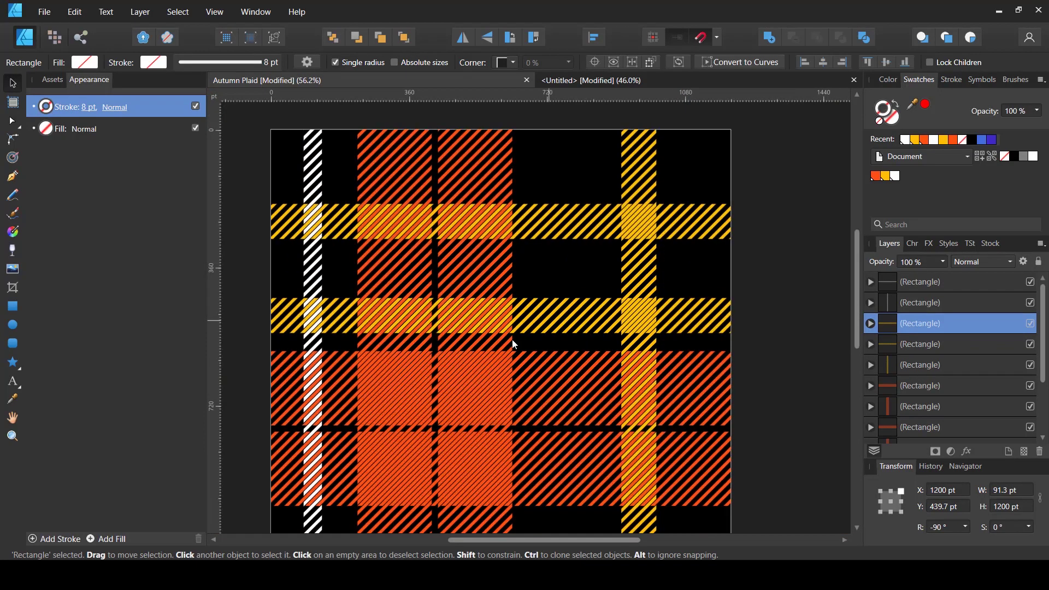
left_click(574, 321)
scroll(507, 350, "up", 3)
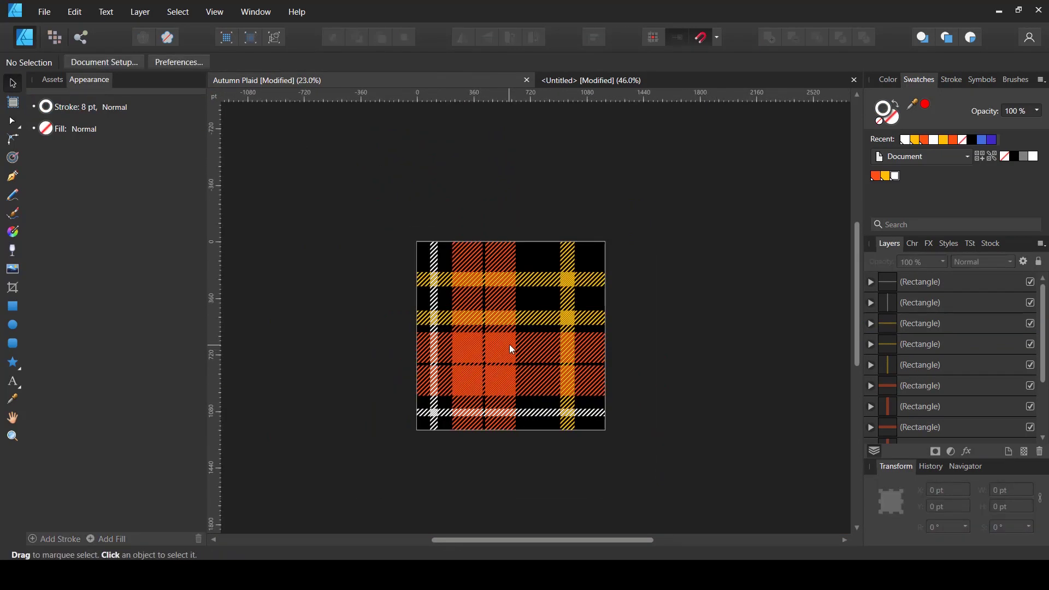
scroll(511, 341, "up", 3)
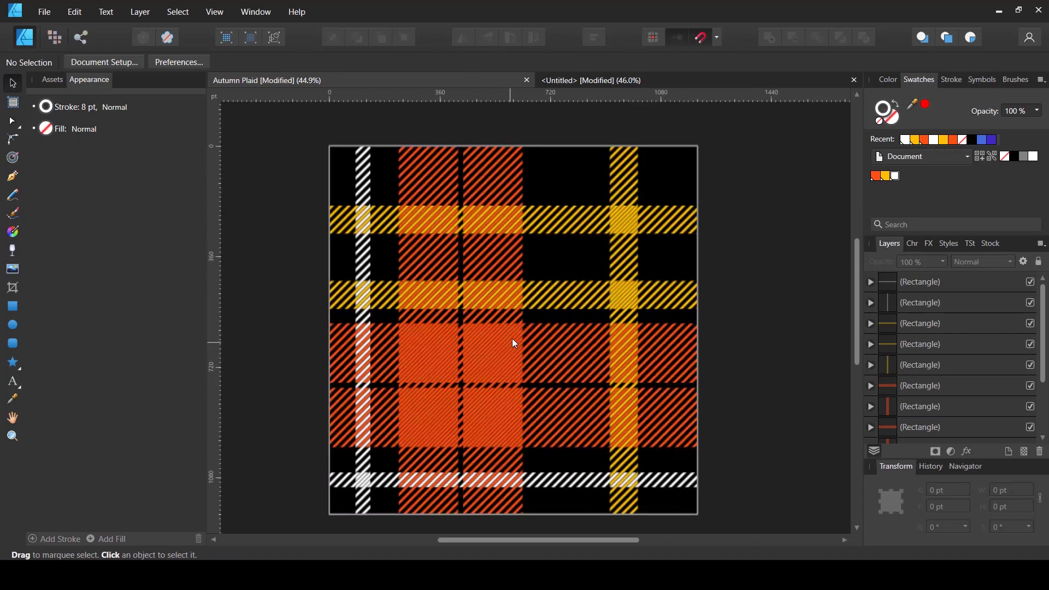
- Recolour the line group inside the duplicated yellow stripe to soft pink, with saturation 70 and lightness 70
left_click(548, 303)
left_click(871, 325)
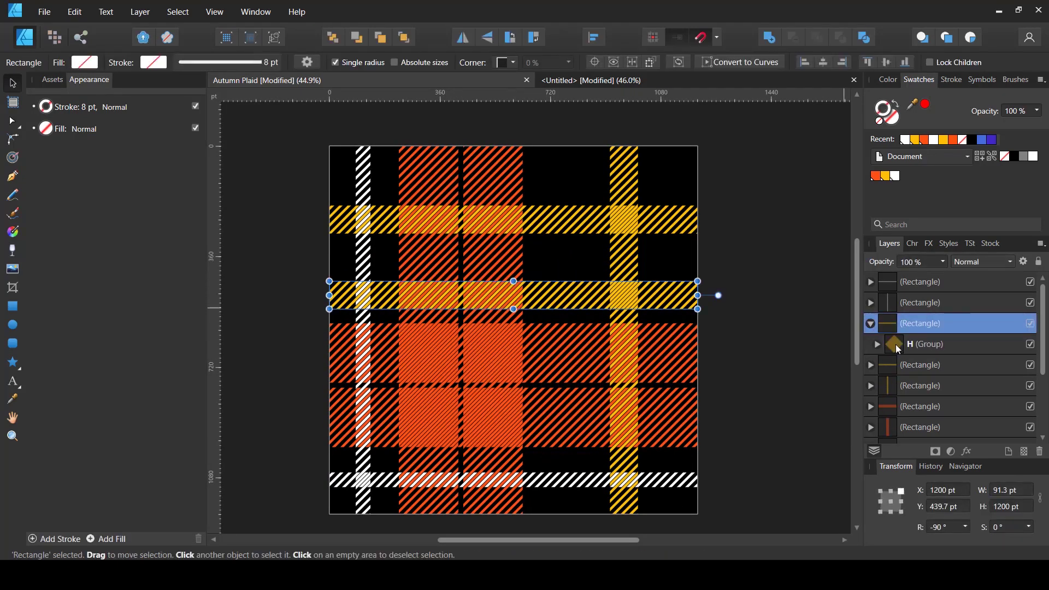
left_click(924, 344)
left_click(48, 112)
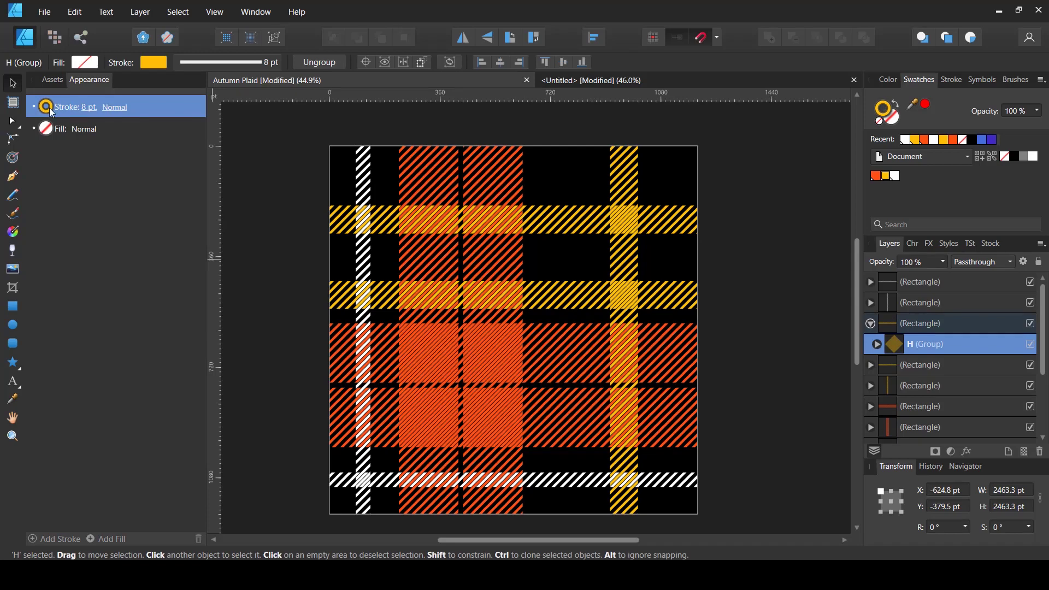
left_click(48, 107)
left_click(115, 174)
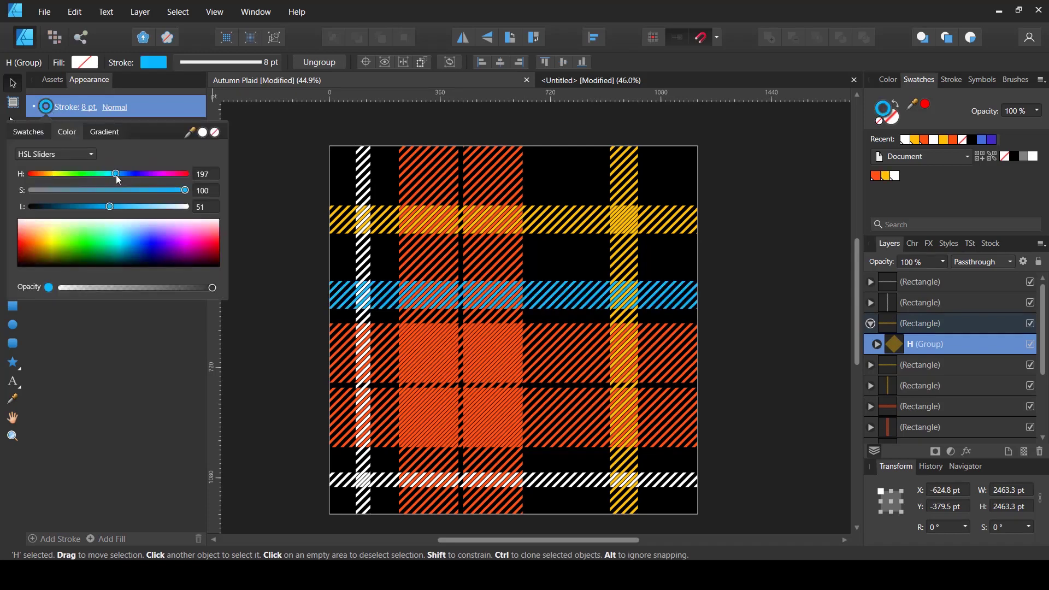
left_click(142, 206)
left_click(140, 190)
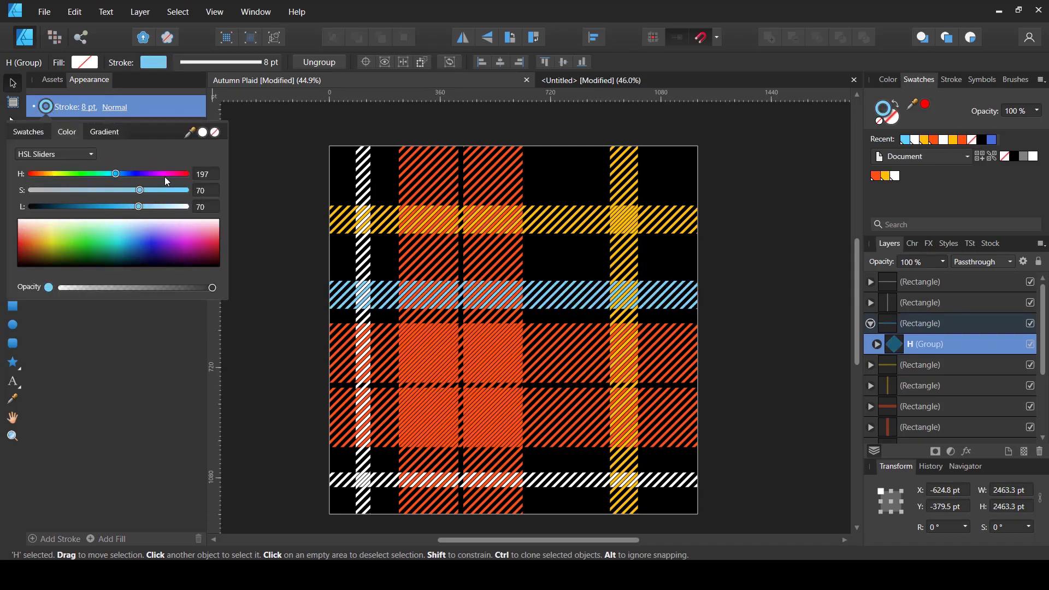
left_click(183, 174)
left_click(800, 221)
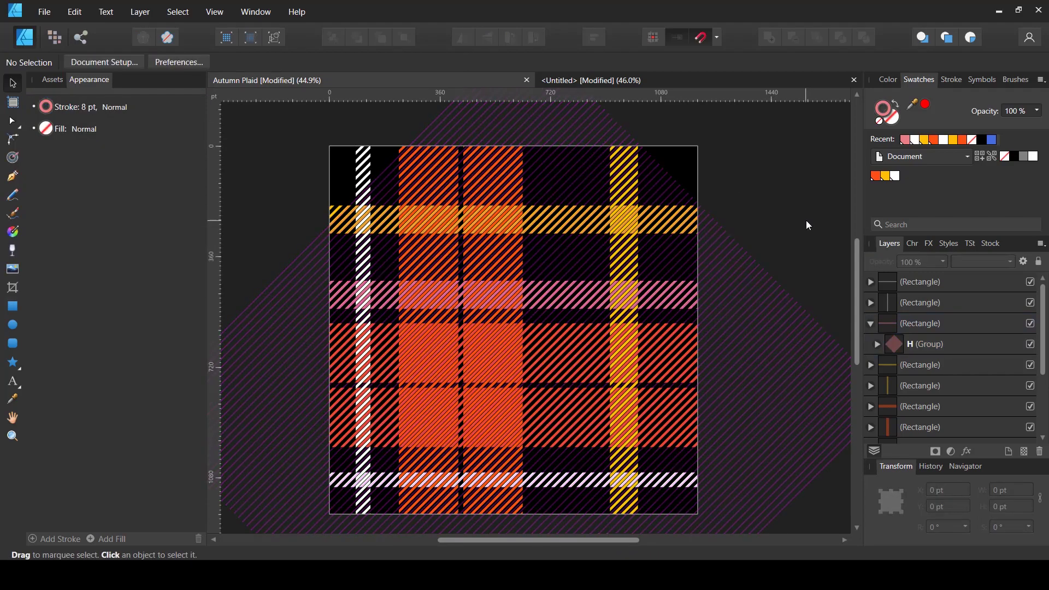
- Undo the recolouring and the duplication of the yellow horizontal stripe
key("ctrl+z")
key("ctrl+z")
key("ctrl+z")
key("ctrl+z")
key("ctrl+z")
key("ctrl+z")
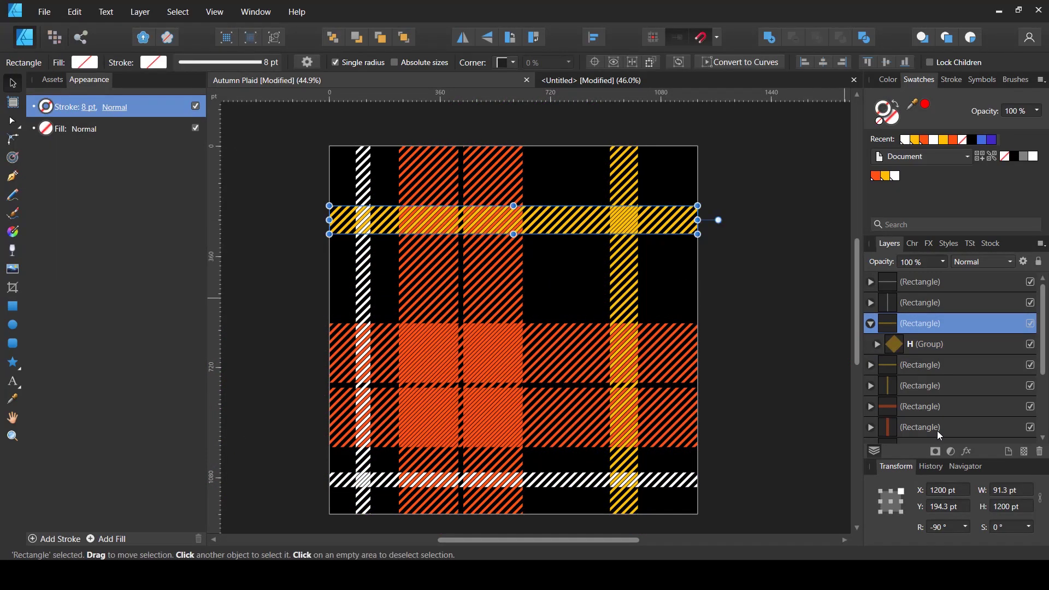
key("ctrl+z")
left_click(813, 313)
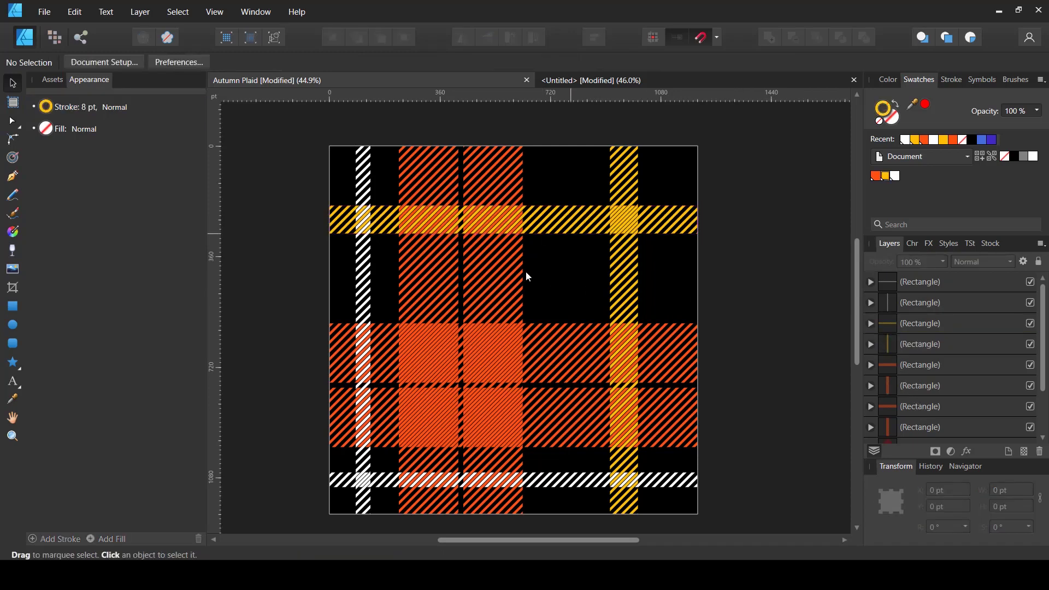
- Try stretching the yellow horizontal stripe's thickness to about 159.7 pt with its children unlocked, and undo it
left_click(556, 226)
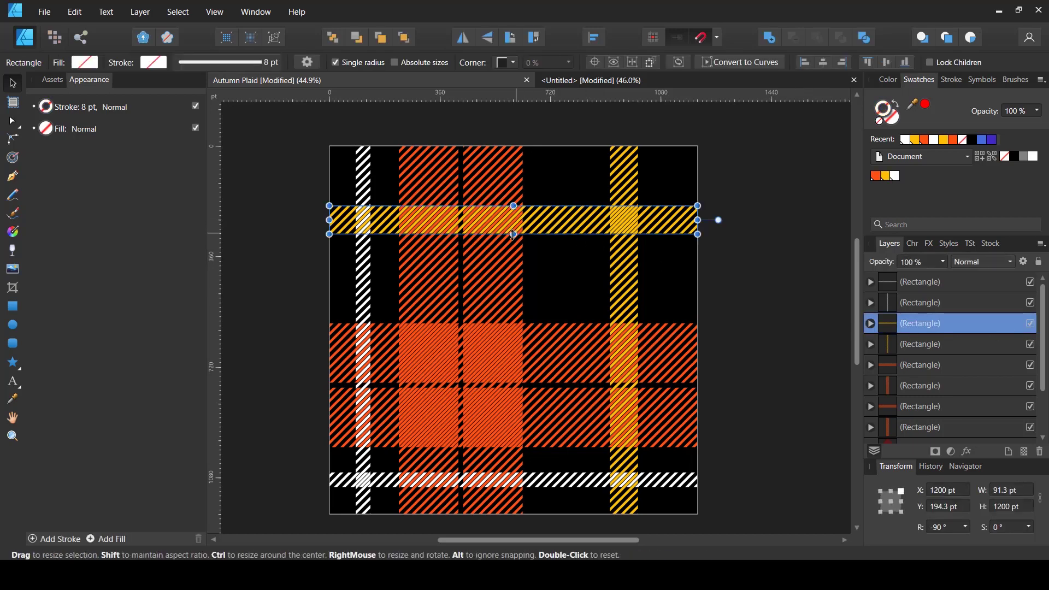
left_click_drag(513, 238, 513, 268)
key("Escape")
scroll(514, 256, "up", 2)
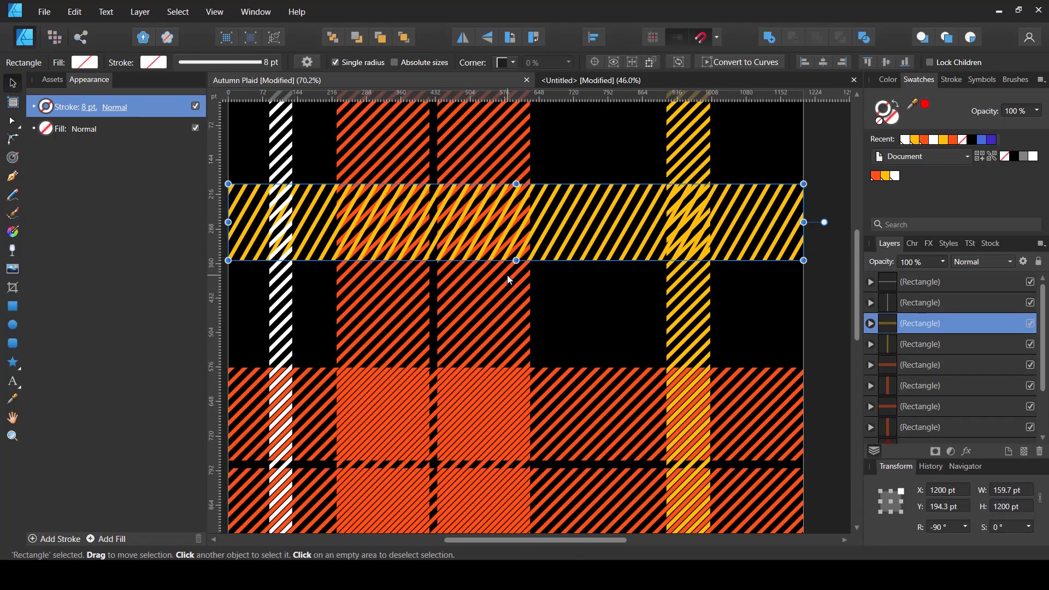
key("ctrl+z")
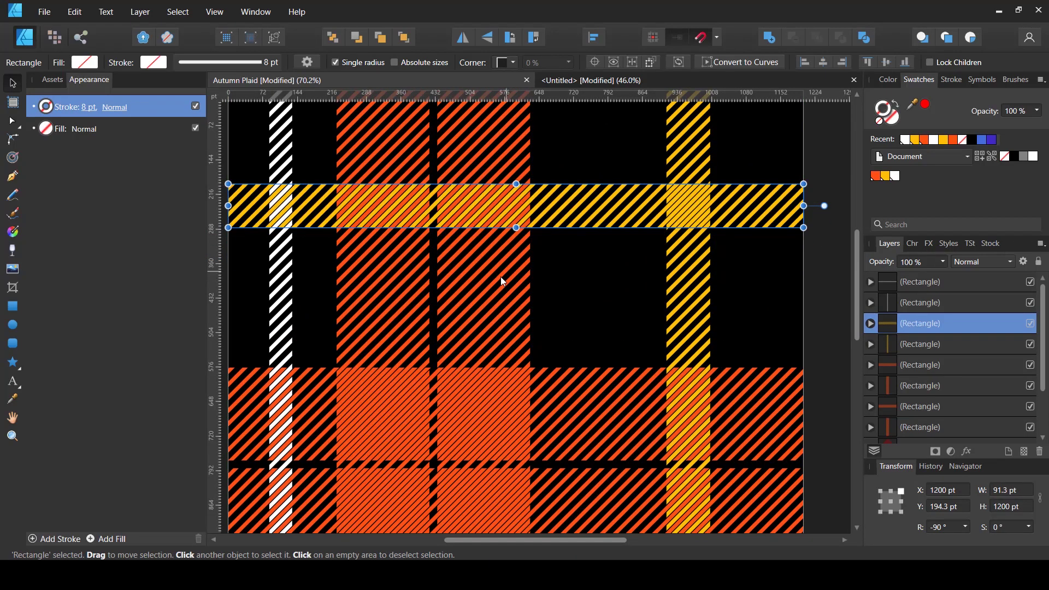
- Turn on Lock Children for the yellow horizontal stripe and try stretching its clipping rectangle downward
scroll(541, 208, "up", 2)
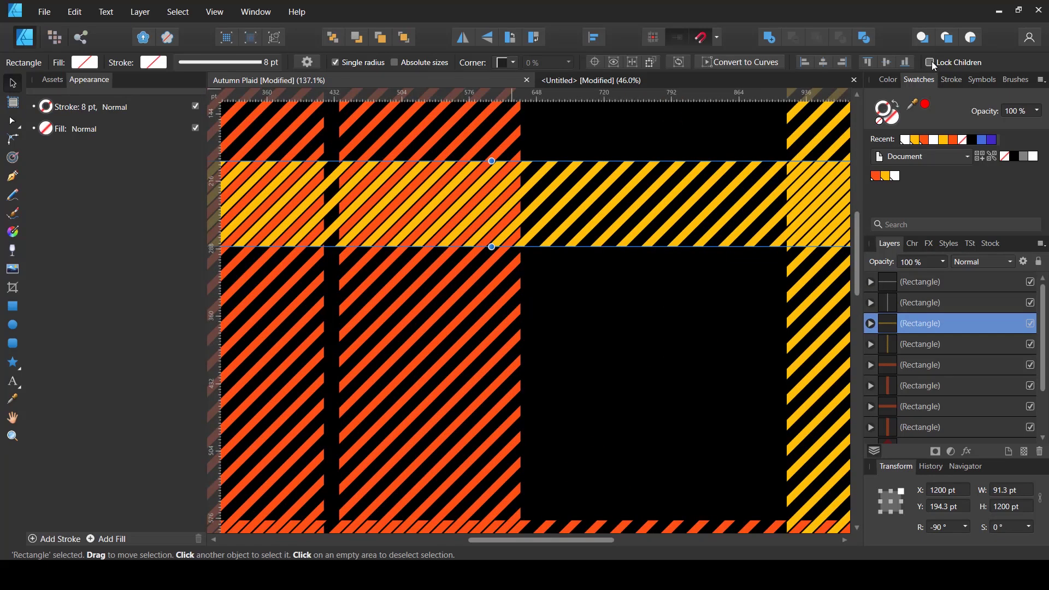
left_click(930, 63)
left_click_drag(486, 283, 492, 337)
scroll(495, 378, "down", 5)
scroll(496, 377, "up", 3)
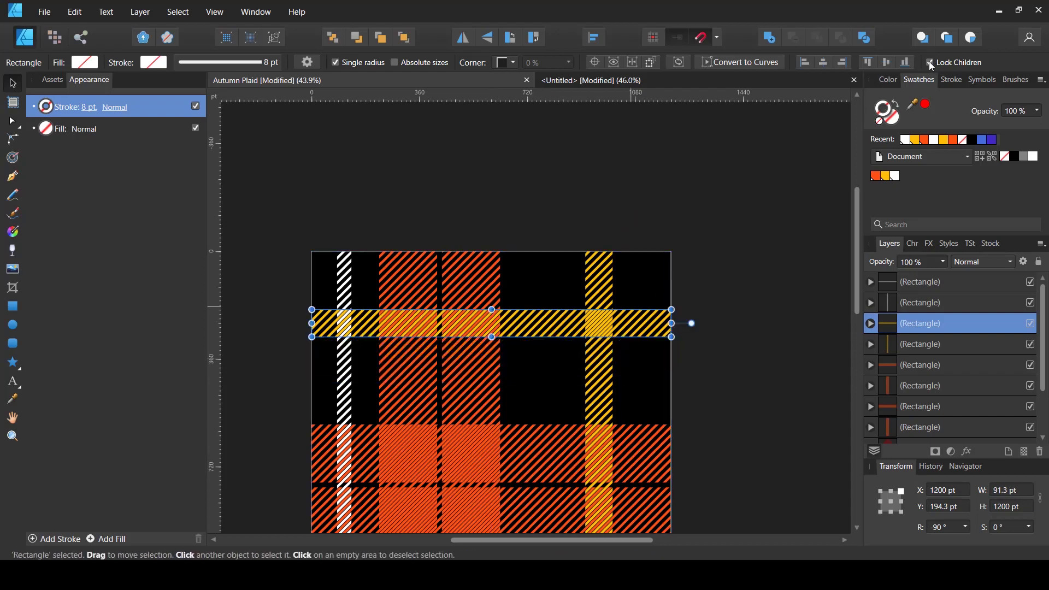
left_click(756, 253)
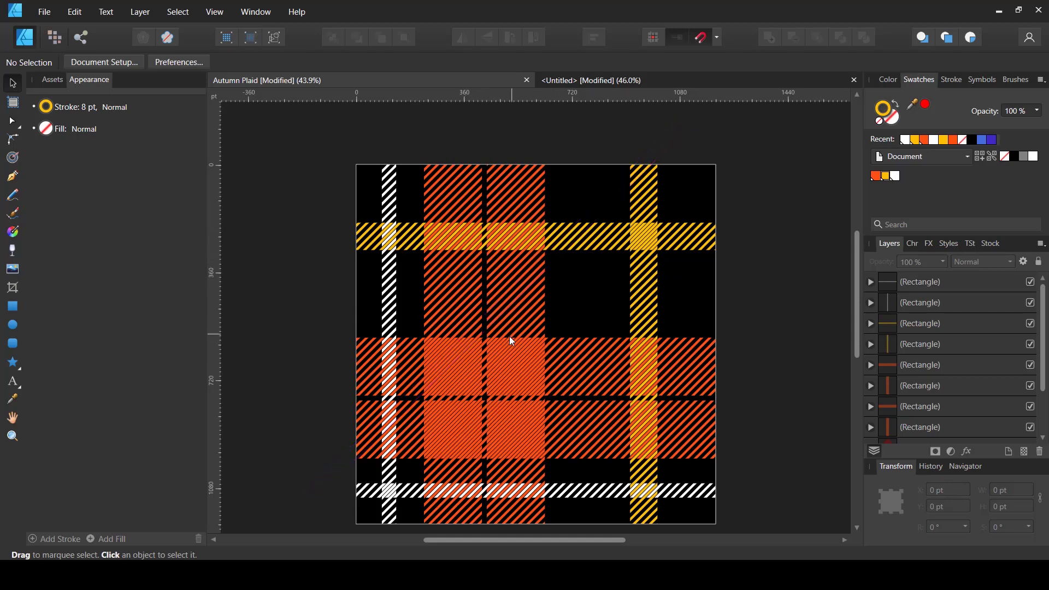
- Edit the orange document swatch to red by setting its hue to 0
left_click(877, 176)
double_click(878, 177)
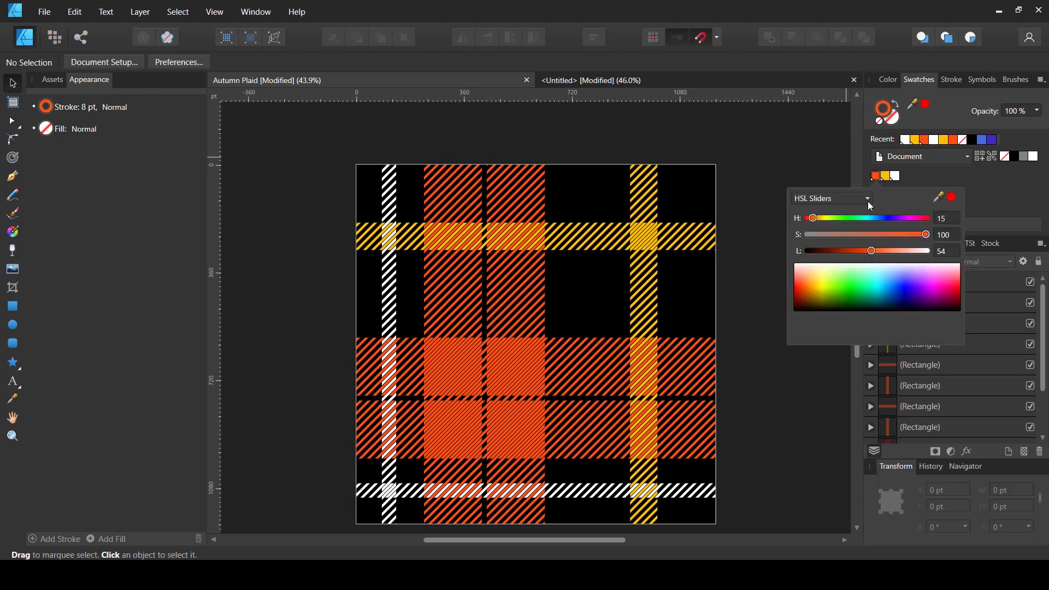
left_click_drag(823, 219, 761, 226)
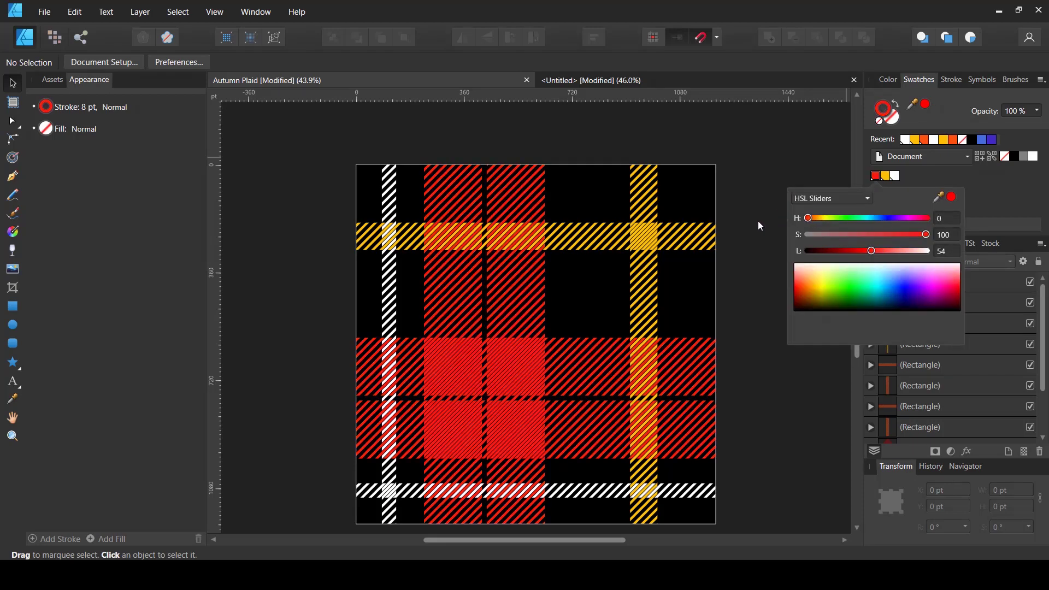
left_click(890, 183)
- Edit the yellow document swatch to green by changing its hue and lightness
left_click(887, 176)
double_click(888, 177)
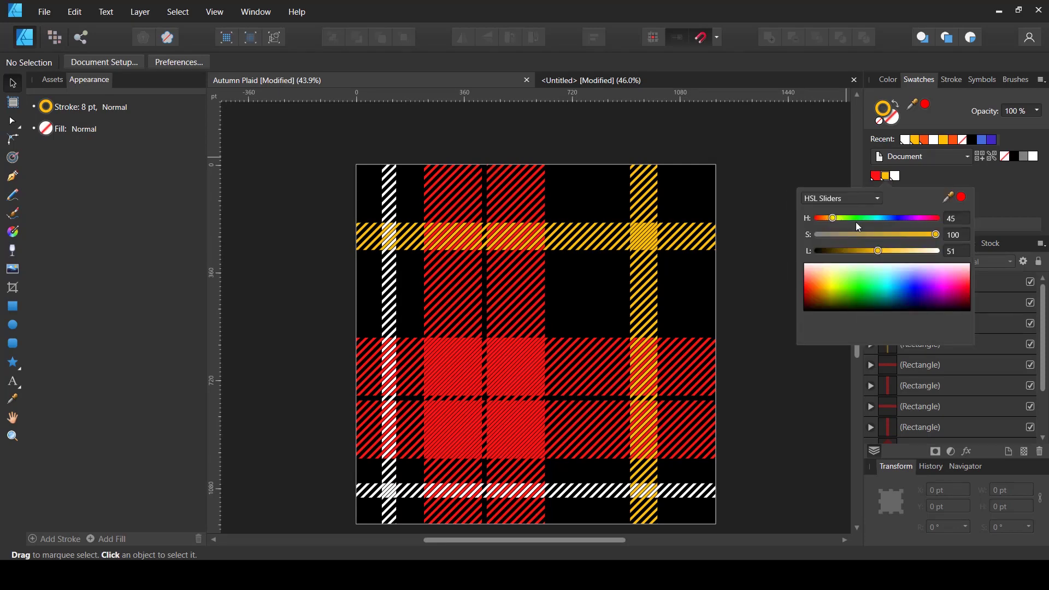
left_click(857, 221)
left_click(868, 219)
left_click_drag(877, 257, 871, 250)
left_click(903, 175)
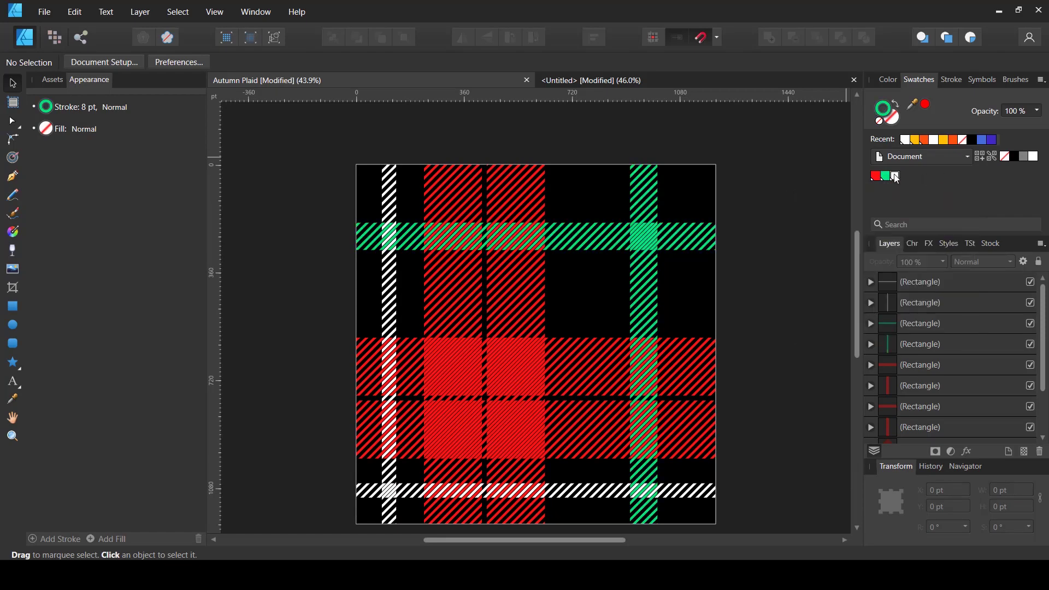
- Edit the white document swatch to blue, with hue about 217, saturation 100 and lightness about 49
double_click(896, 176)
left_click(899, 221)
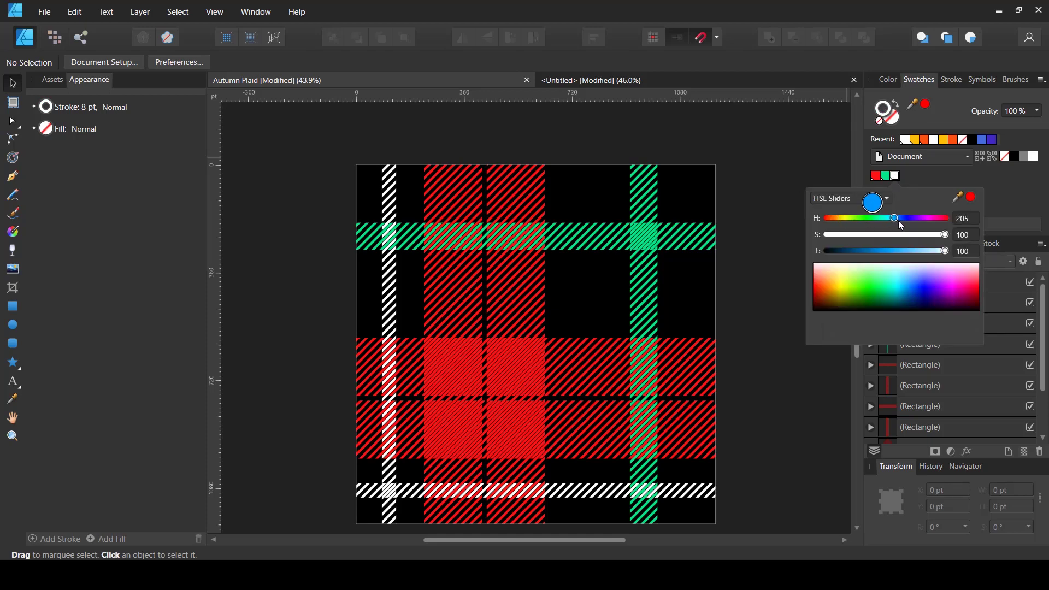
left_click(918, 251)
mouse_move(895, 252)
left_mouse_down()
mouse_move(867, 254)
mouse_move(887, 251)
left_mouse_up()
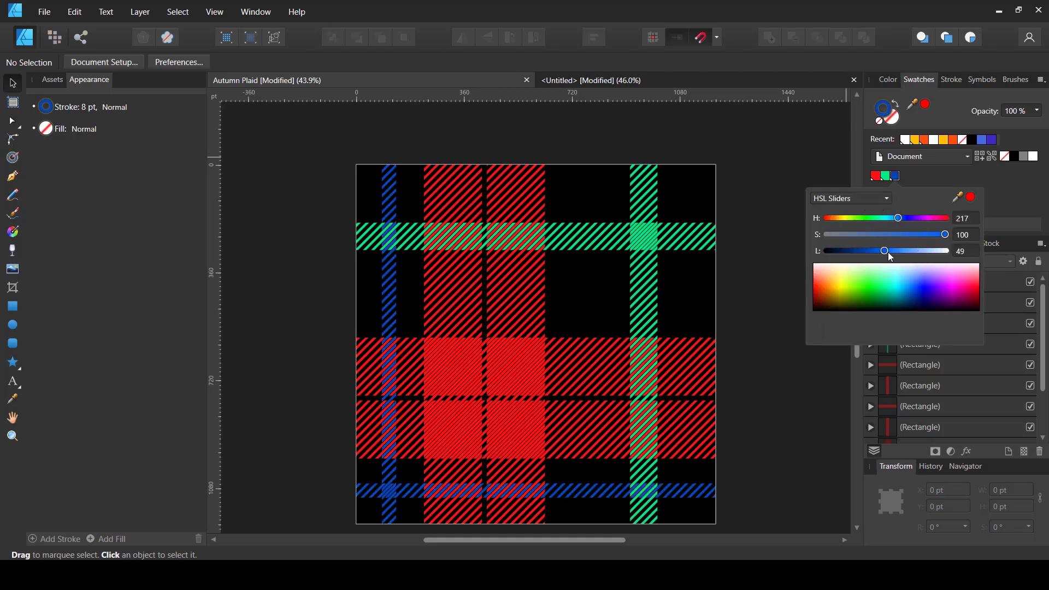